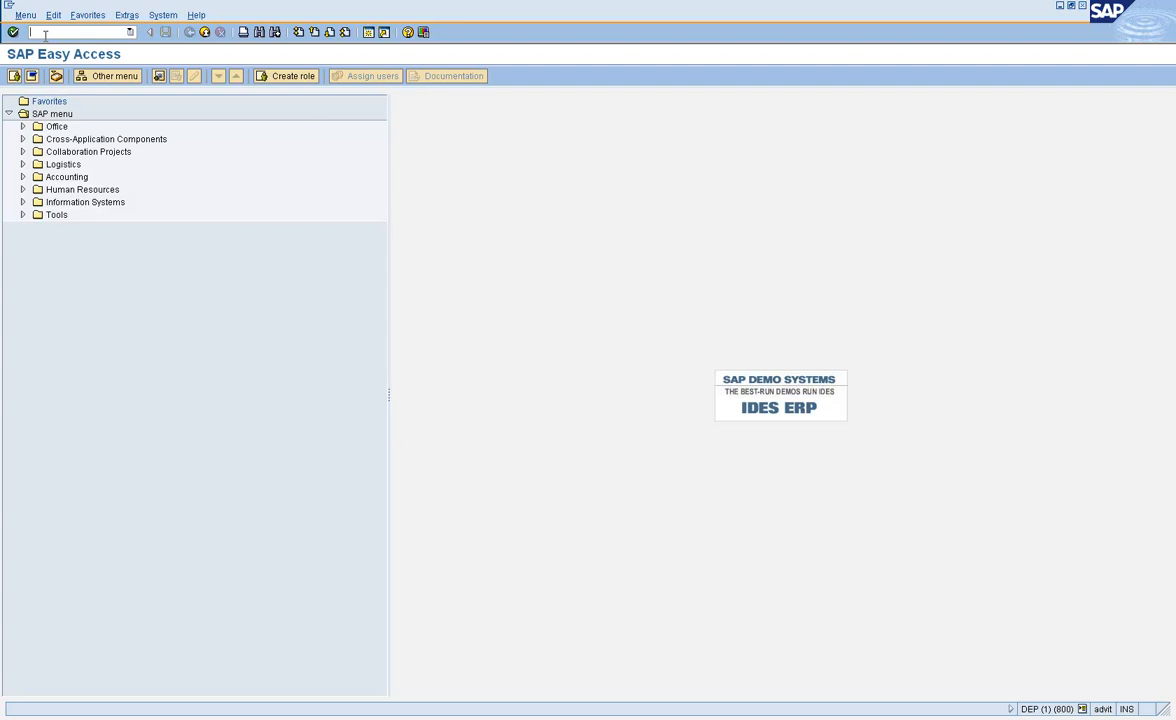
Step: Run transaction SU03 and view the authorization objects of the classes Basis: Administration and Basis - Development Environment
type("su03")
key("Return")
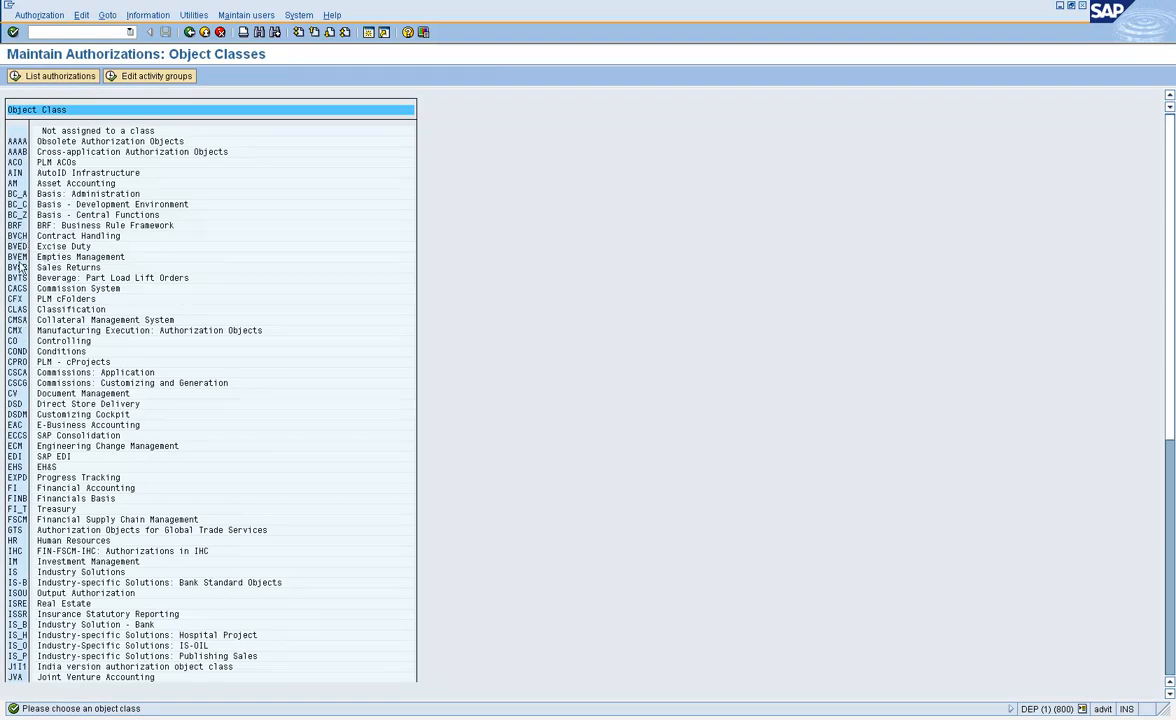
double_click(17, 192)
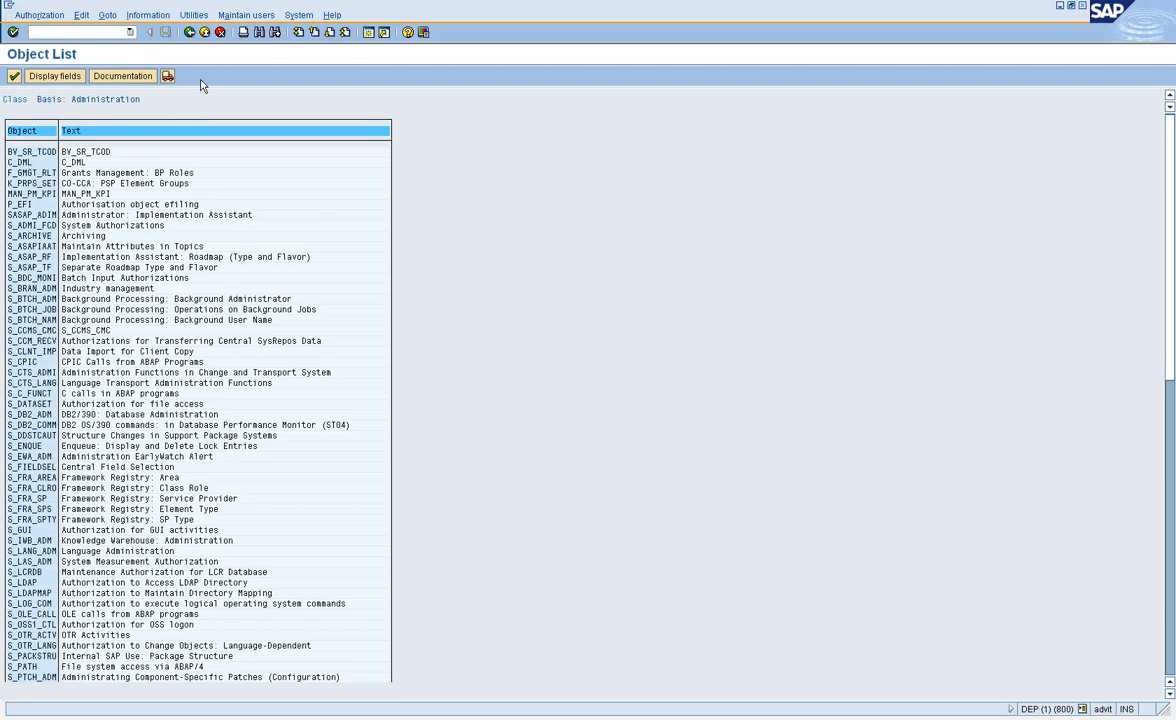
left_click(186, 31)
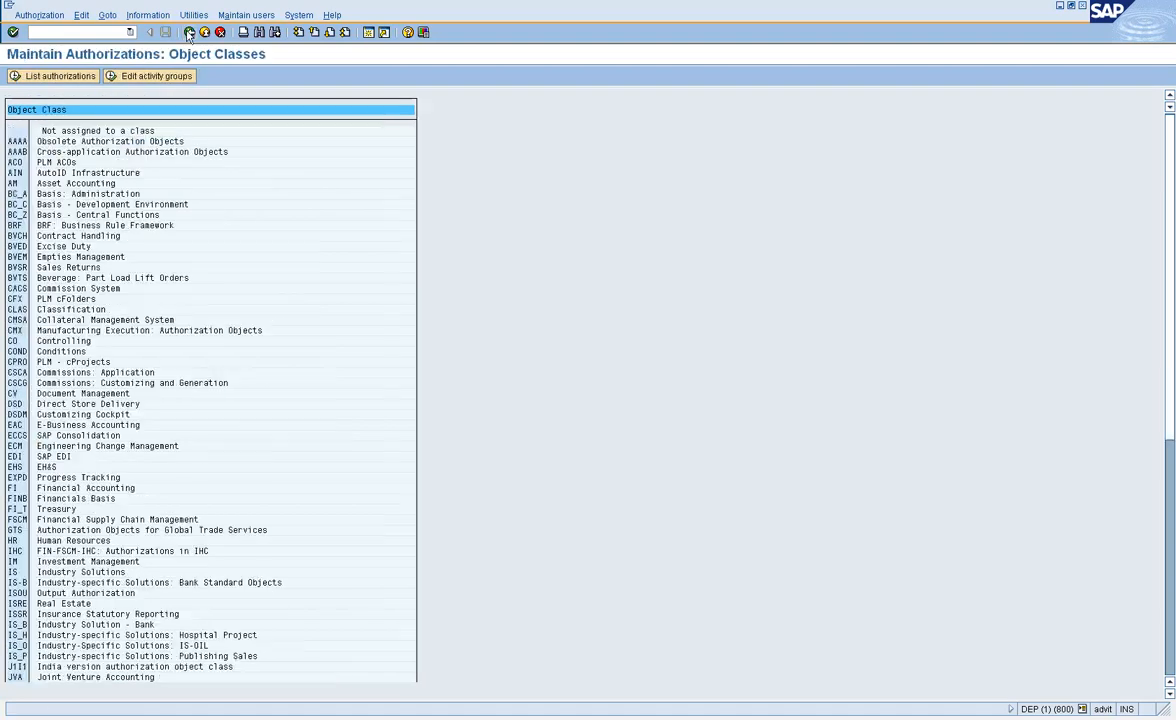
double_click(17, 205)
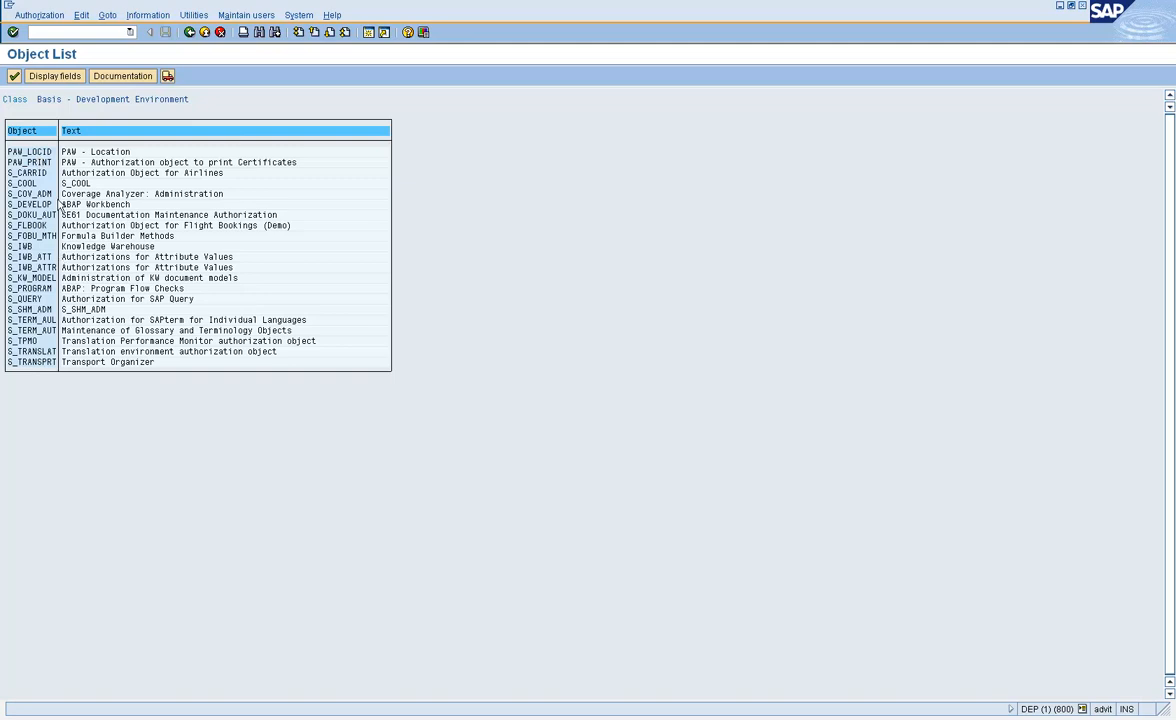
left_click(189, 33)
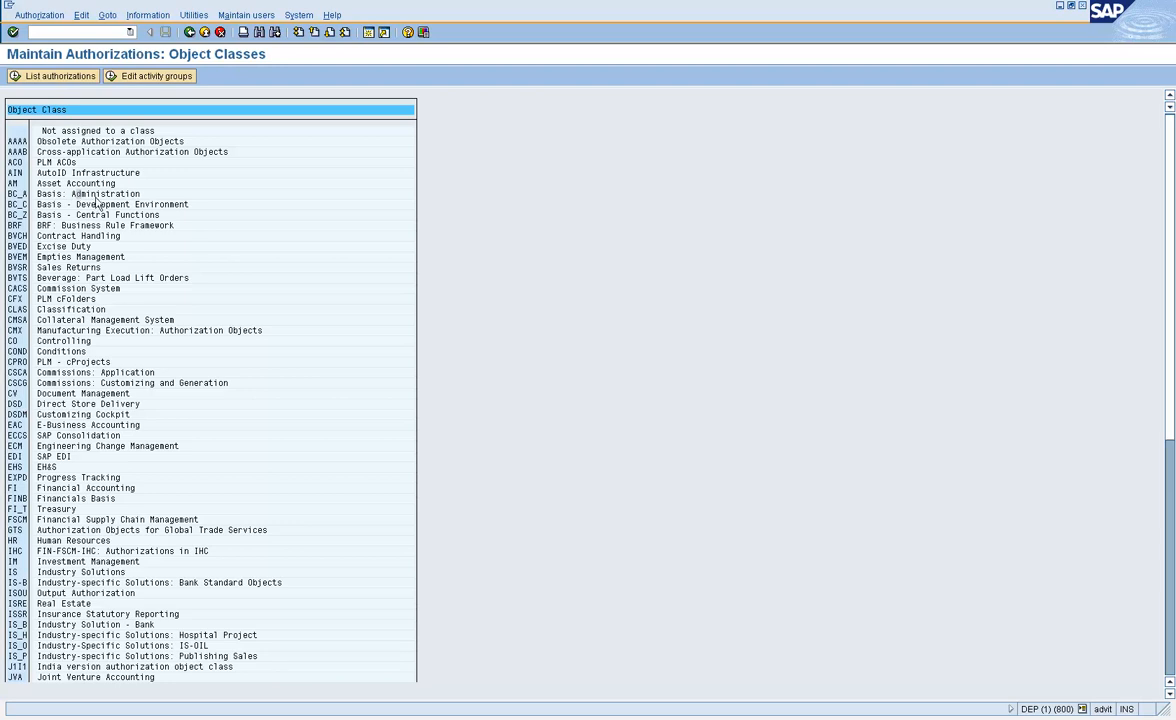
Step: In class Basis: Administration, display authorization T-DP55131902 of the object Administration Functions in Change and Transport System, and return to the object list
double_click(26, 197)
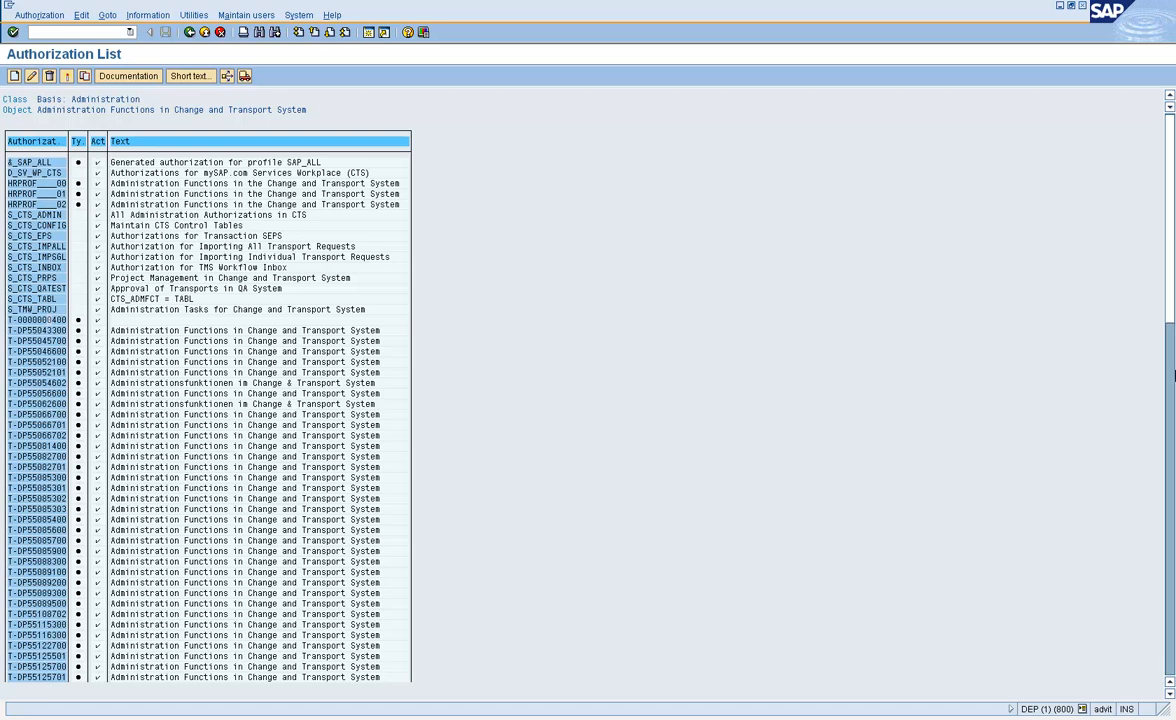
left_click(1174, 378)
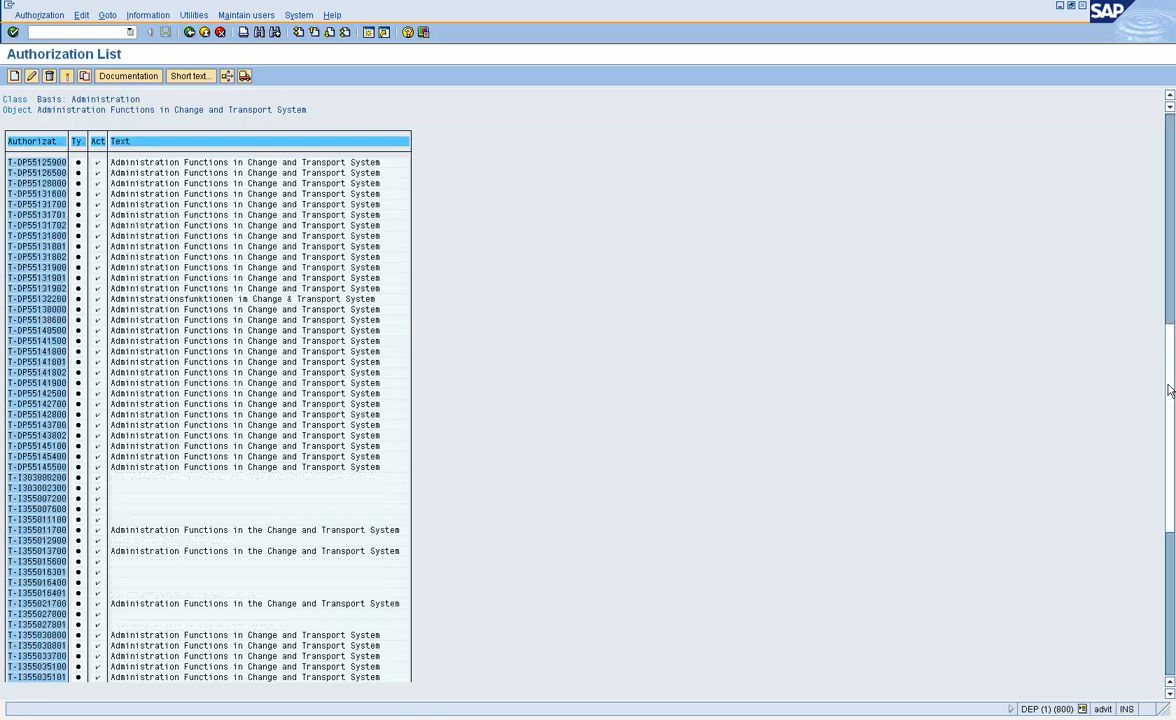
double_click(38, 288)
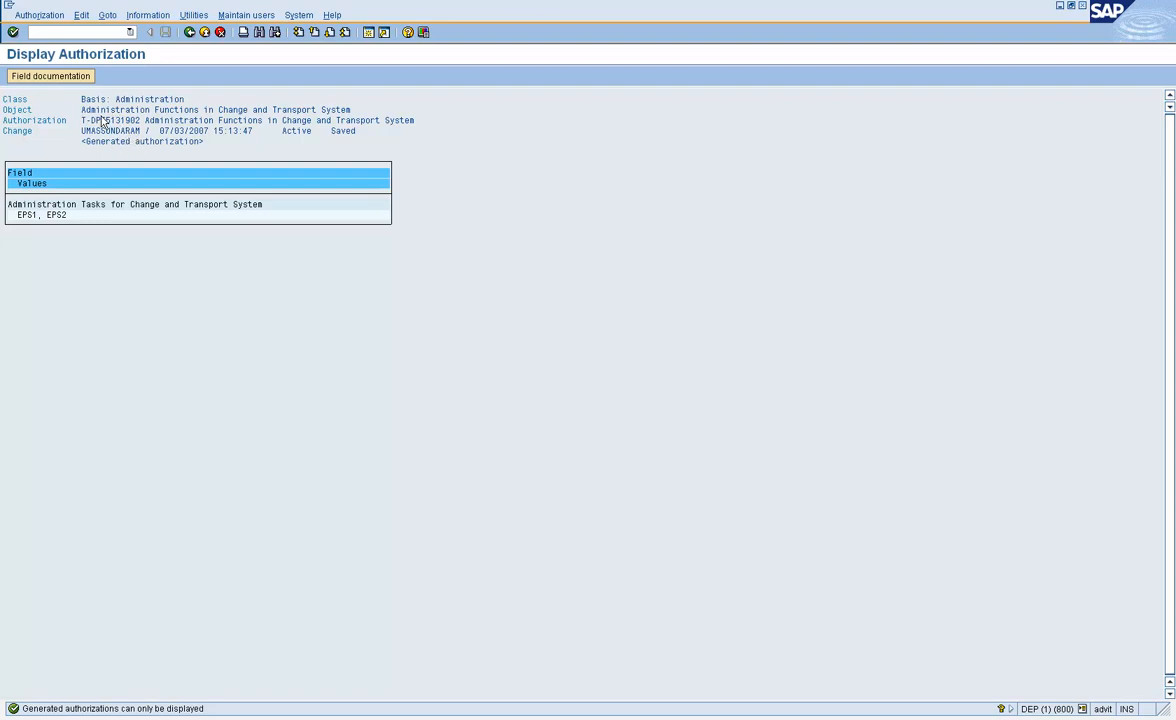
left_click(190, 33)
left_click(190, 33)
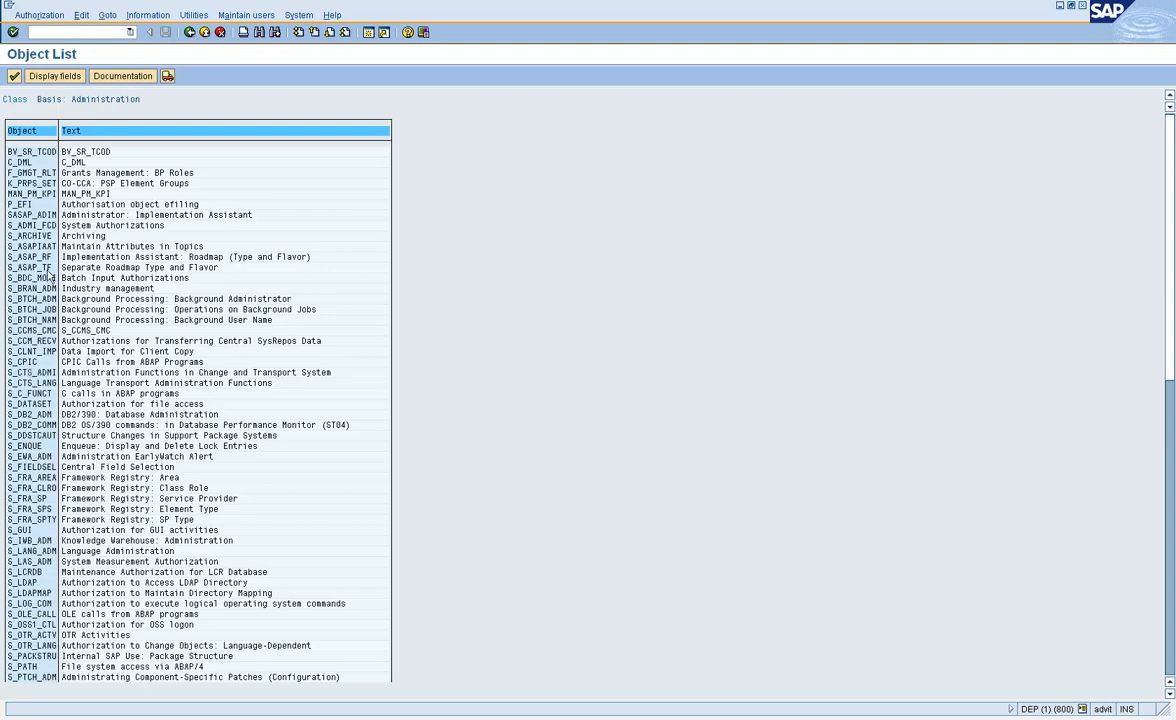
Step: Display authorization T-DP55140500 of the object Separate Roadmap Type and Flavor, and return to the list of object classes
left_click(123, 77)
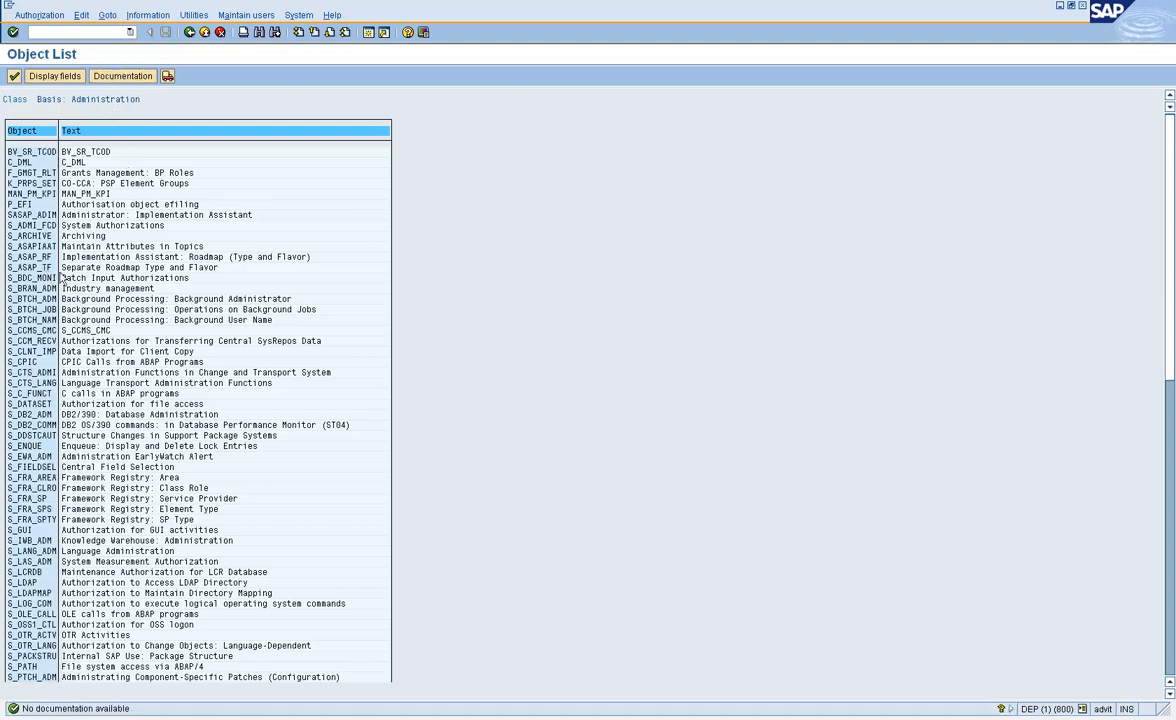
double_click(56, 268)
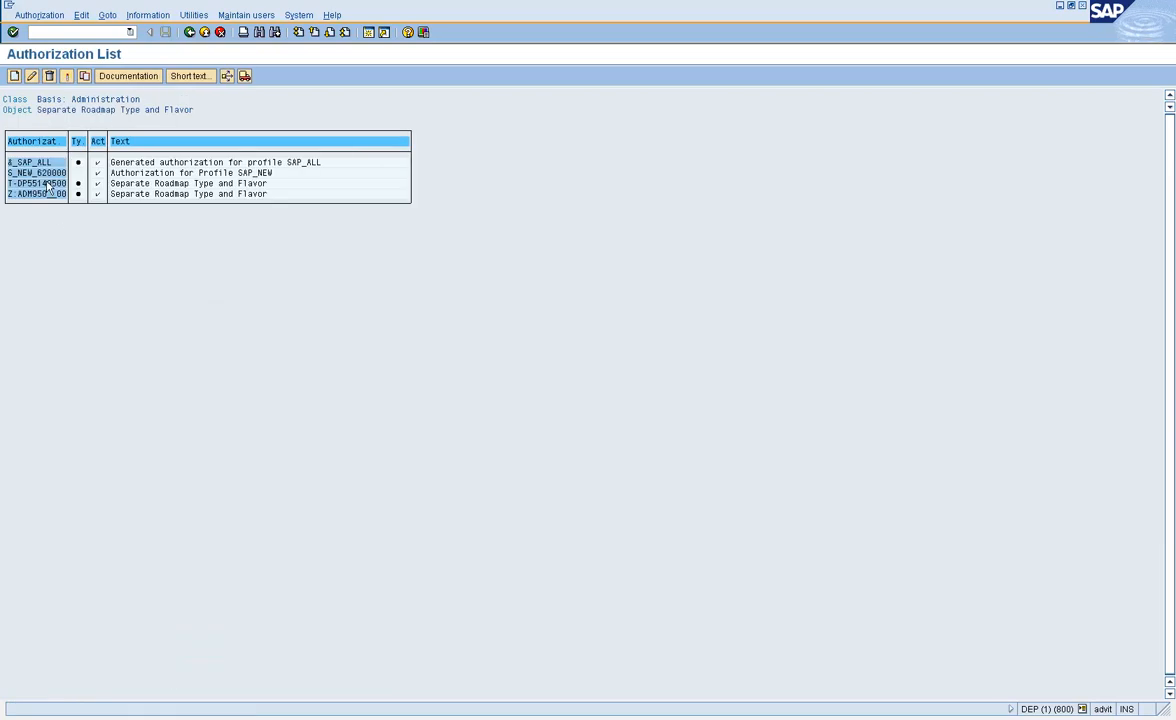
left_click(14, 77)
left_click(35, 315)
left_click(31, 77)
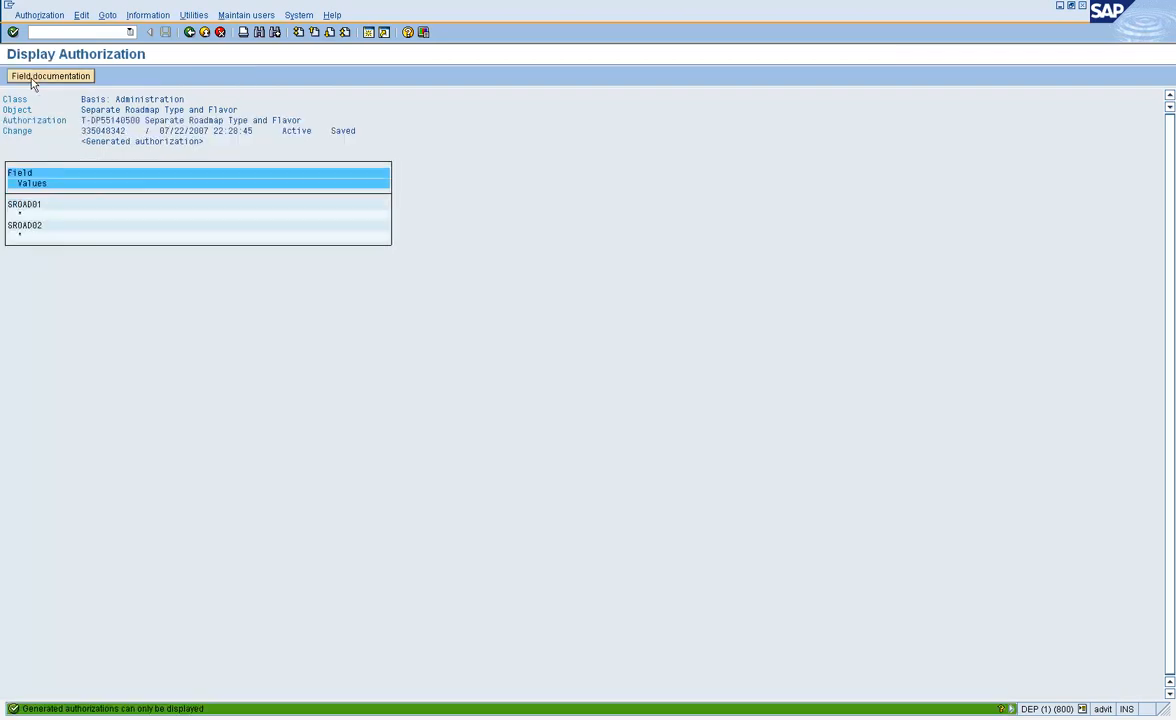
double_click(40, 222)
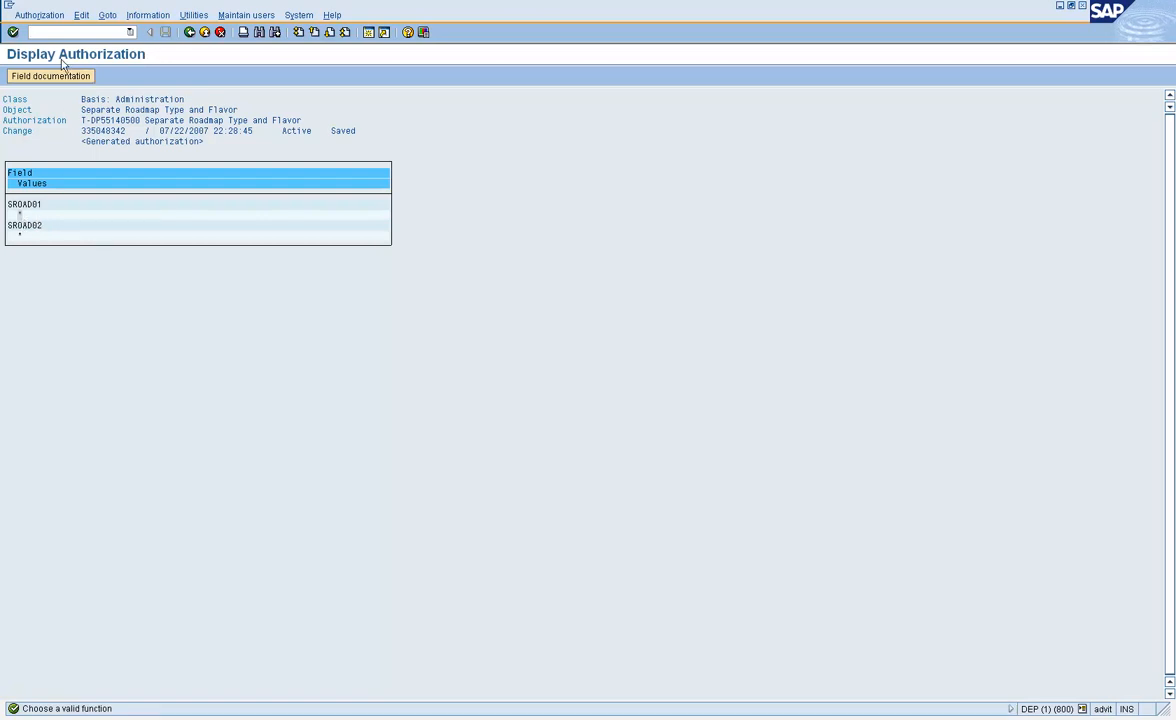
left_click(190, 33)
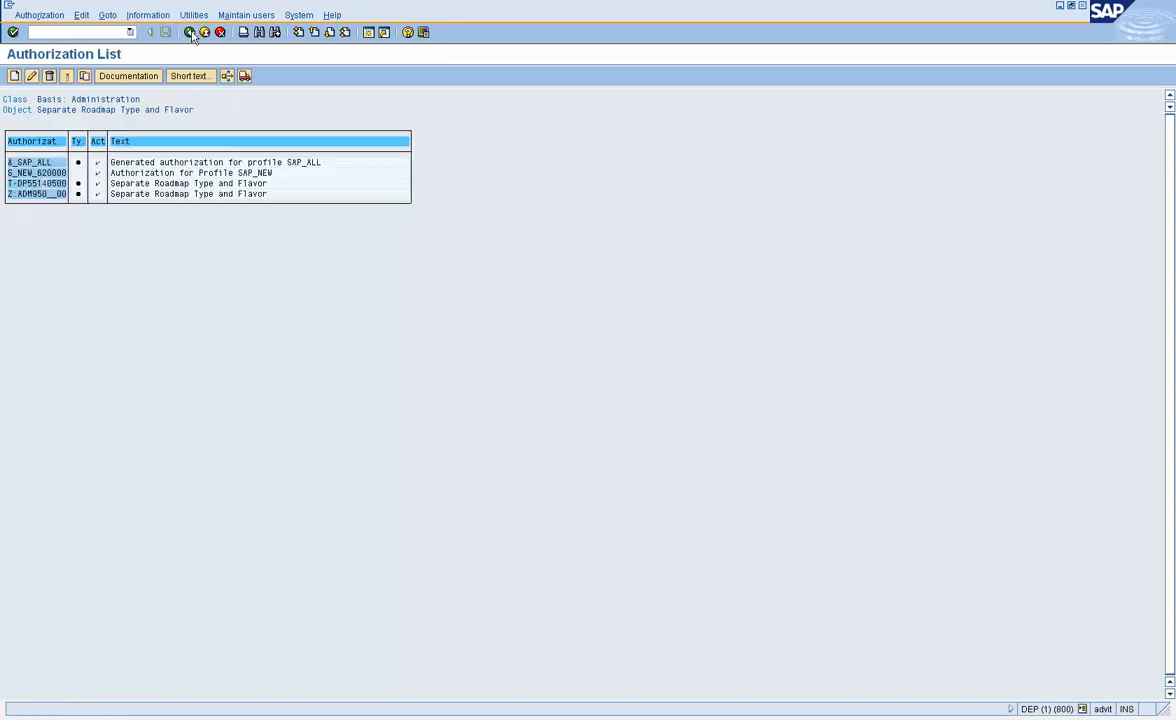
left_click(190, 34)
left_click(190, 33)
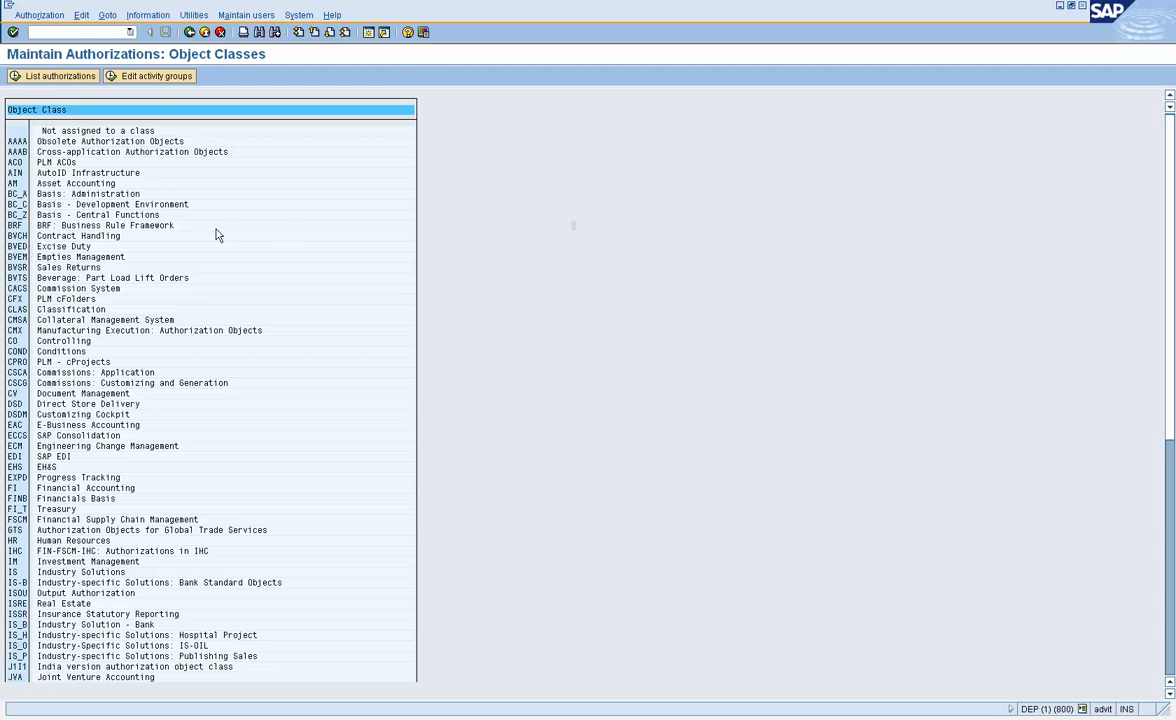
Step: View the authorization objects of the classes Basis: Administration and Sales and Distribution
double_click(24, 195)
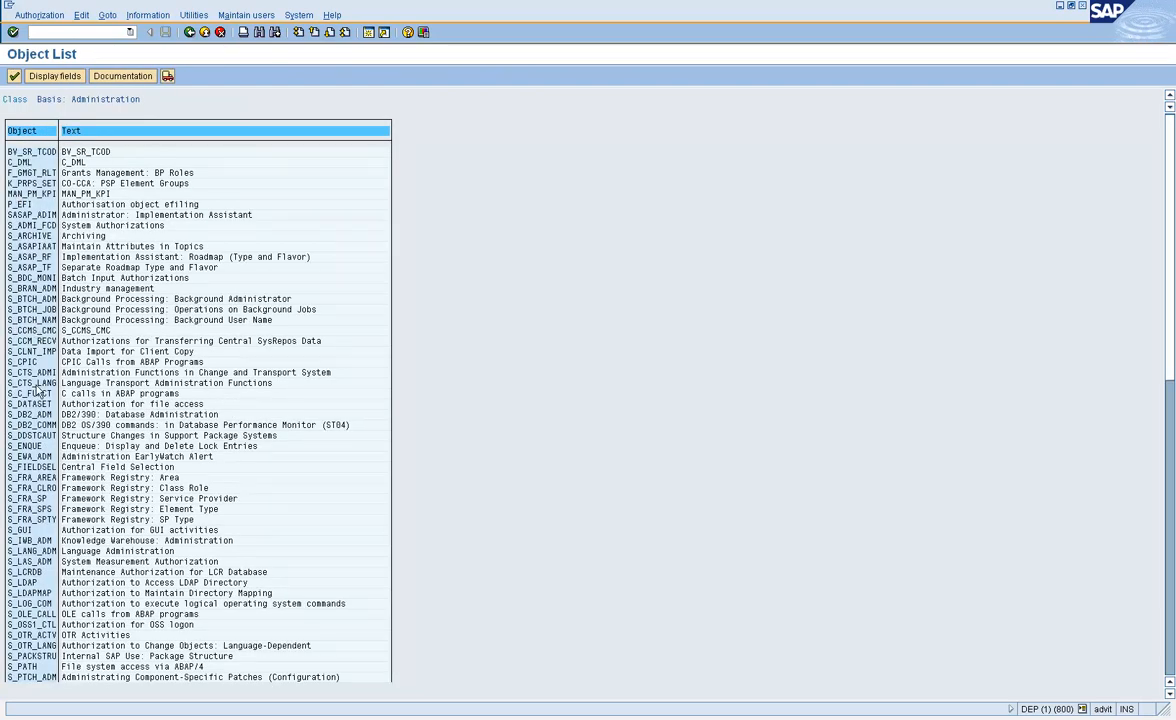
left_click(189, 33)
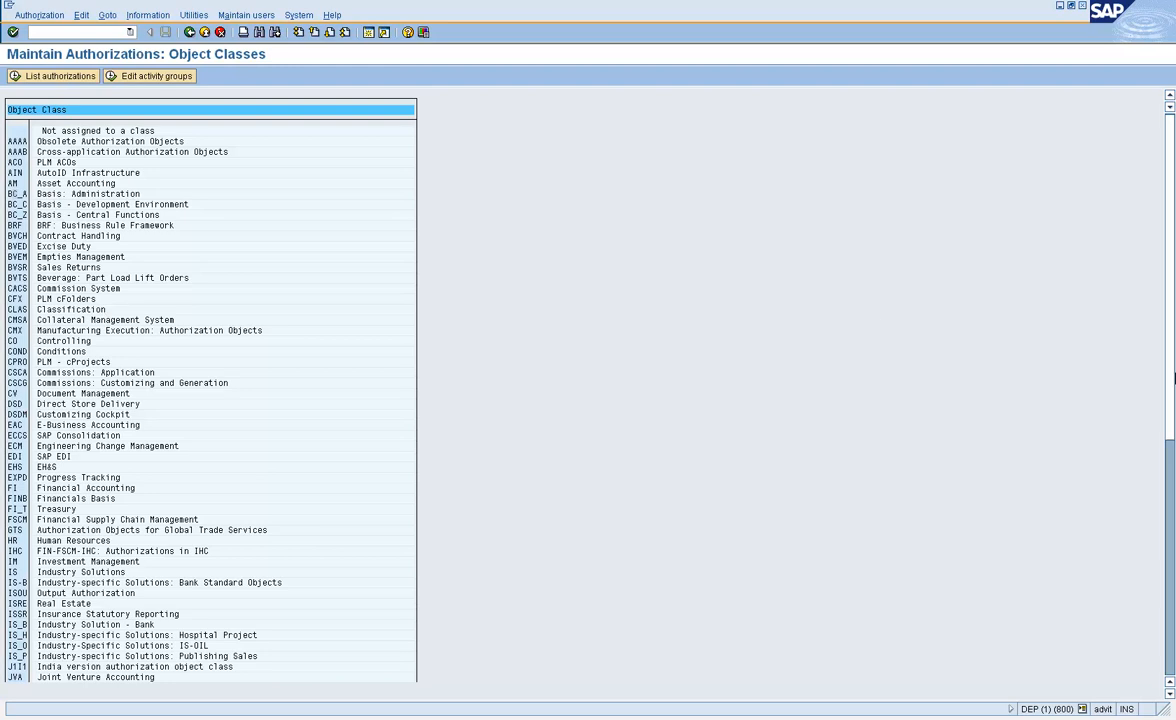
left_click_drag(1169, 370, 1171, 403)
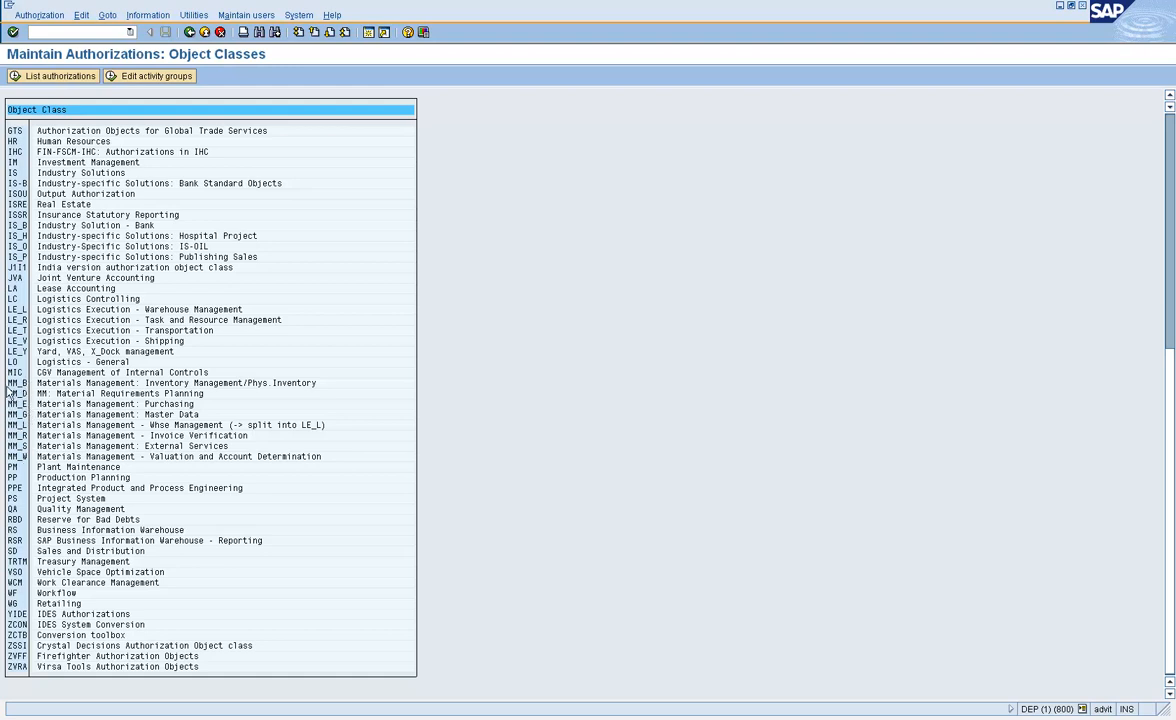
double_click(20, 552)
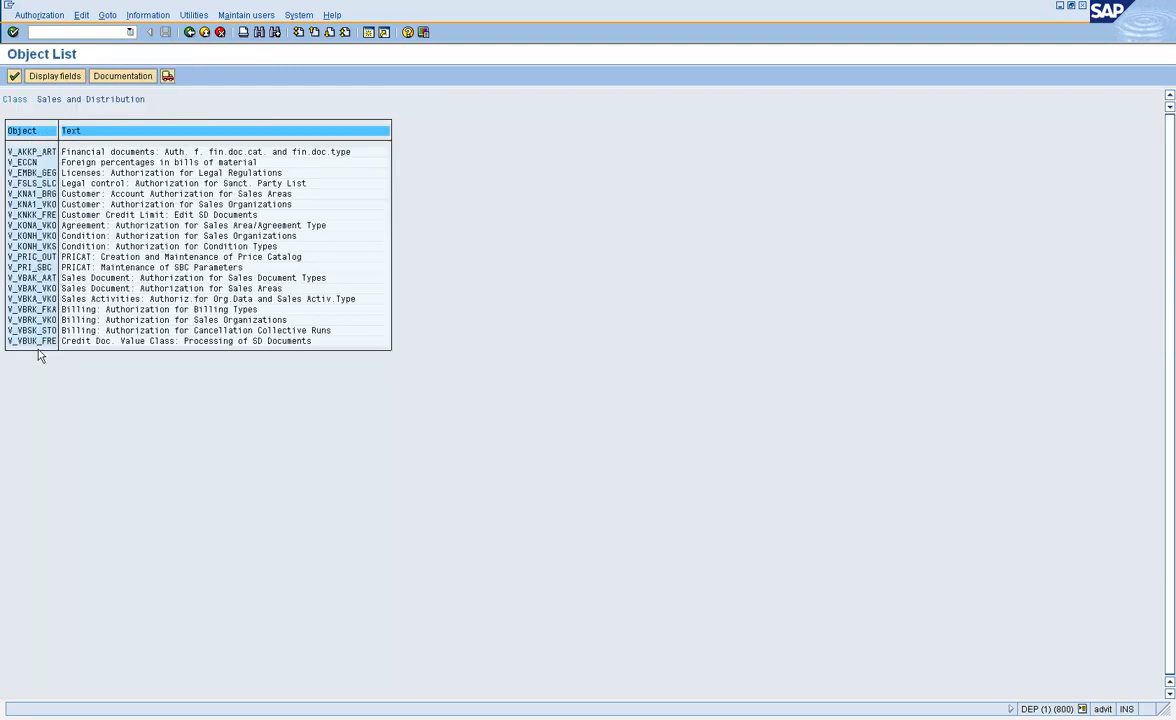
Step: Leave the authorization maintenance and run transaction SU21 from the SAP Easy Access screen
left_click(205, 32)
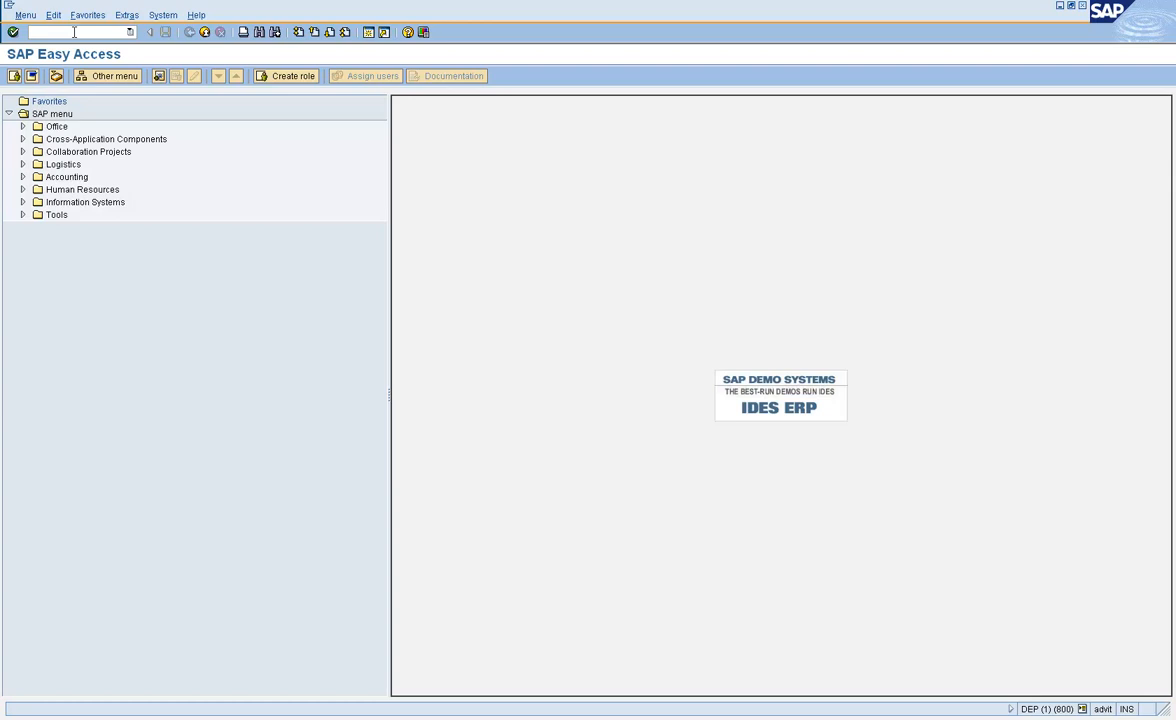
left_click(74, 32)
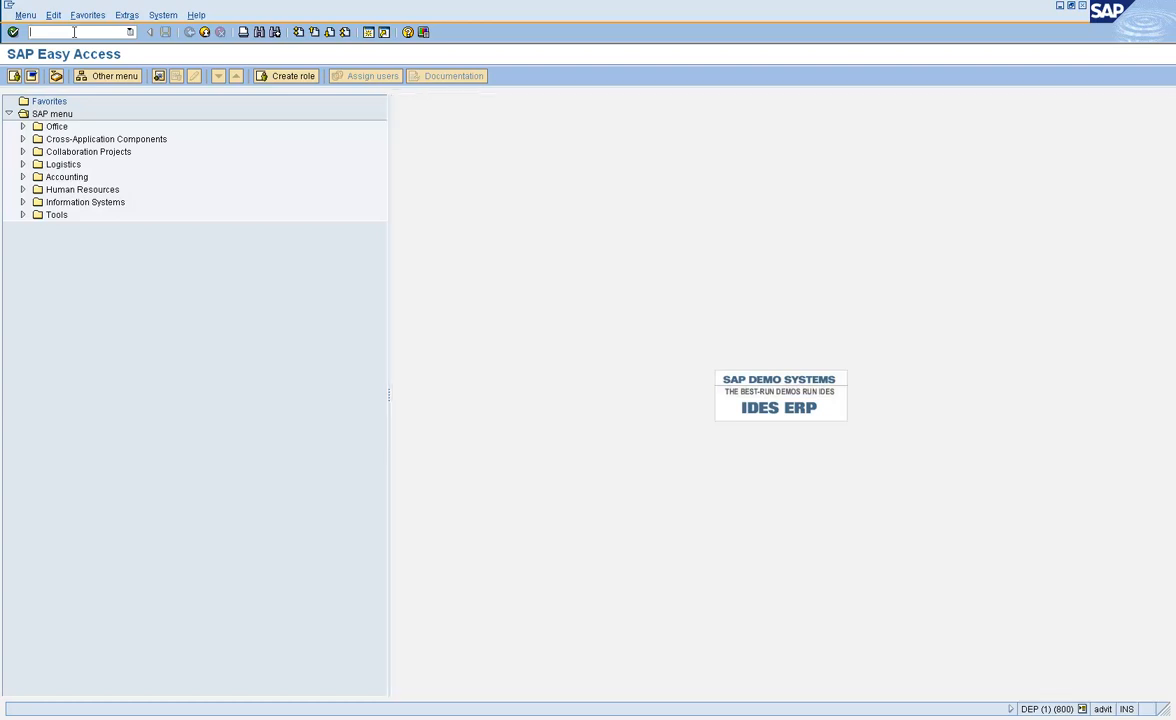
type("su21")
key("Return")
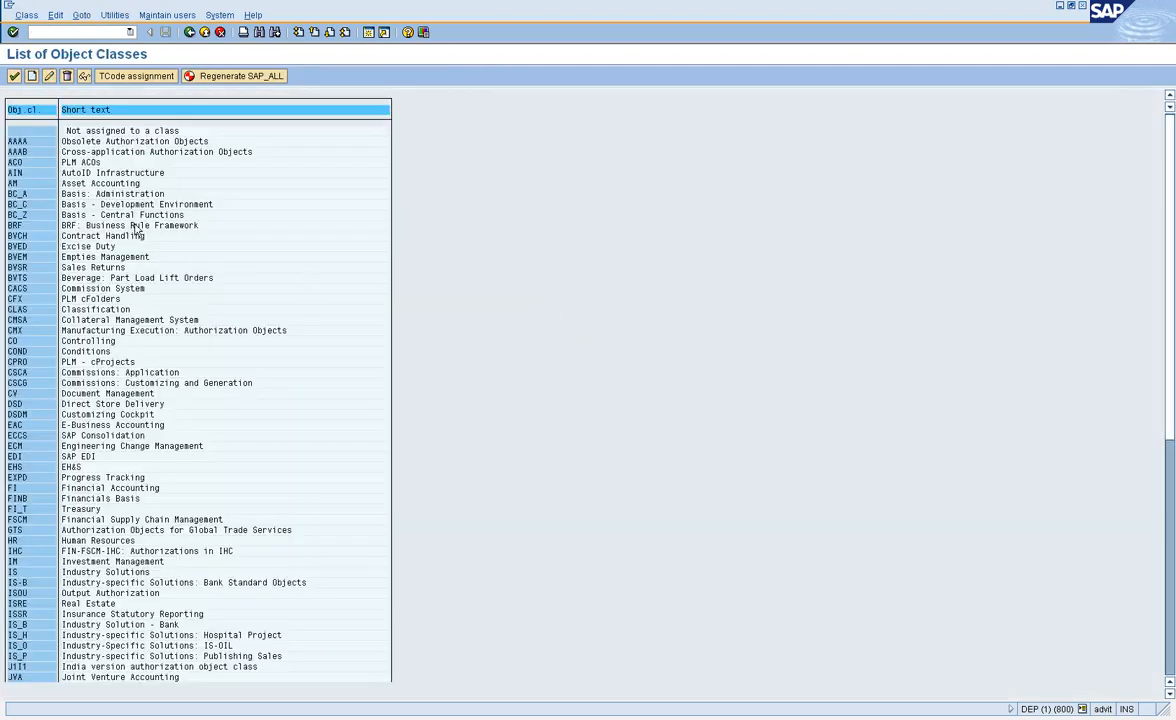
Step: View the objects in class BC_A Basis: Administration, and look through the list of object classes
double_click(32, 192)
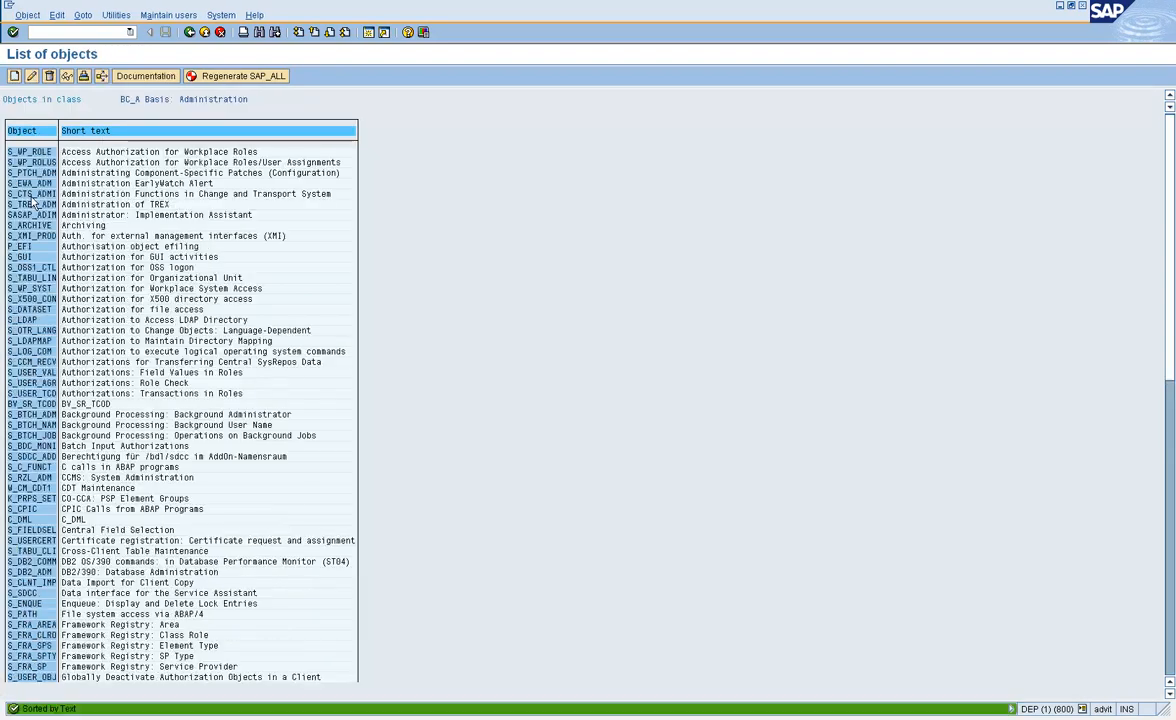
left_click(189, 32)
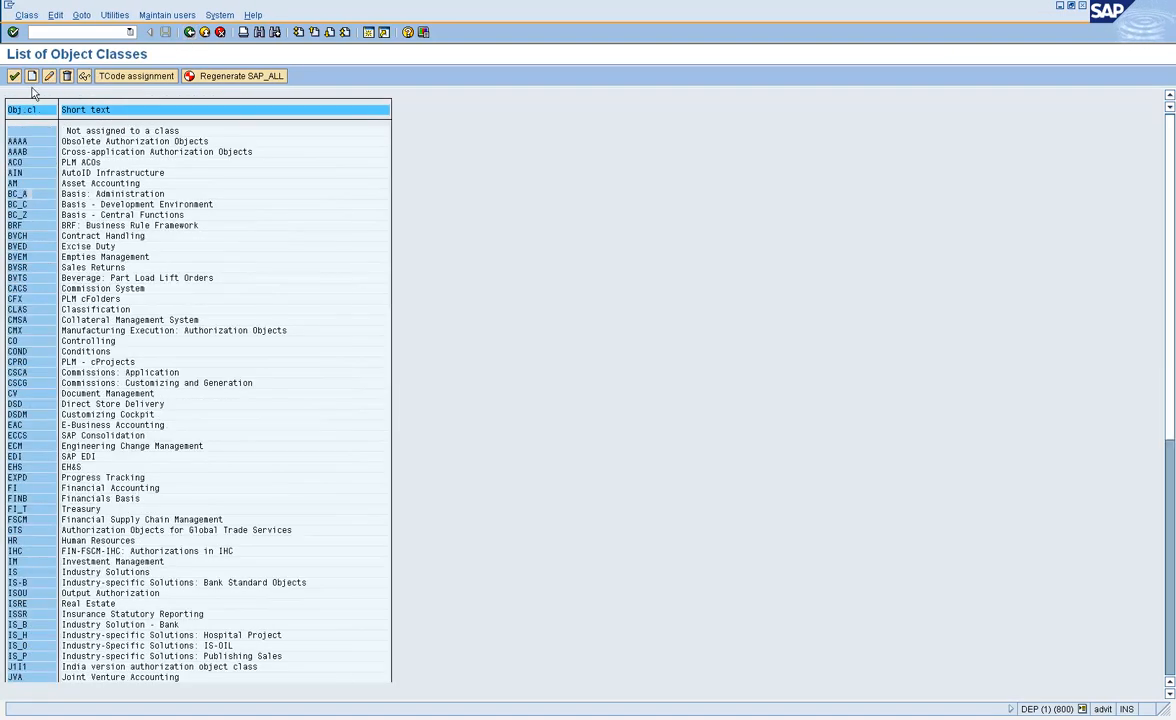
left_click(1168, 545)
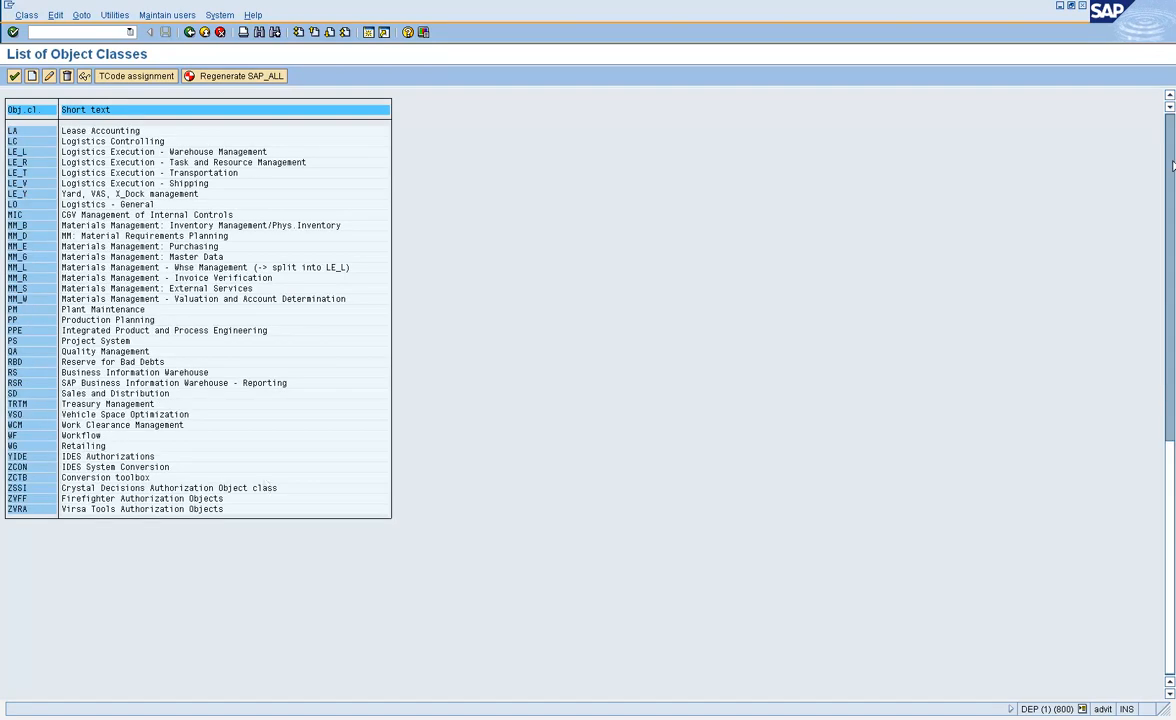
left_click(1169, 145)
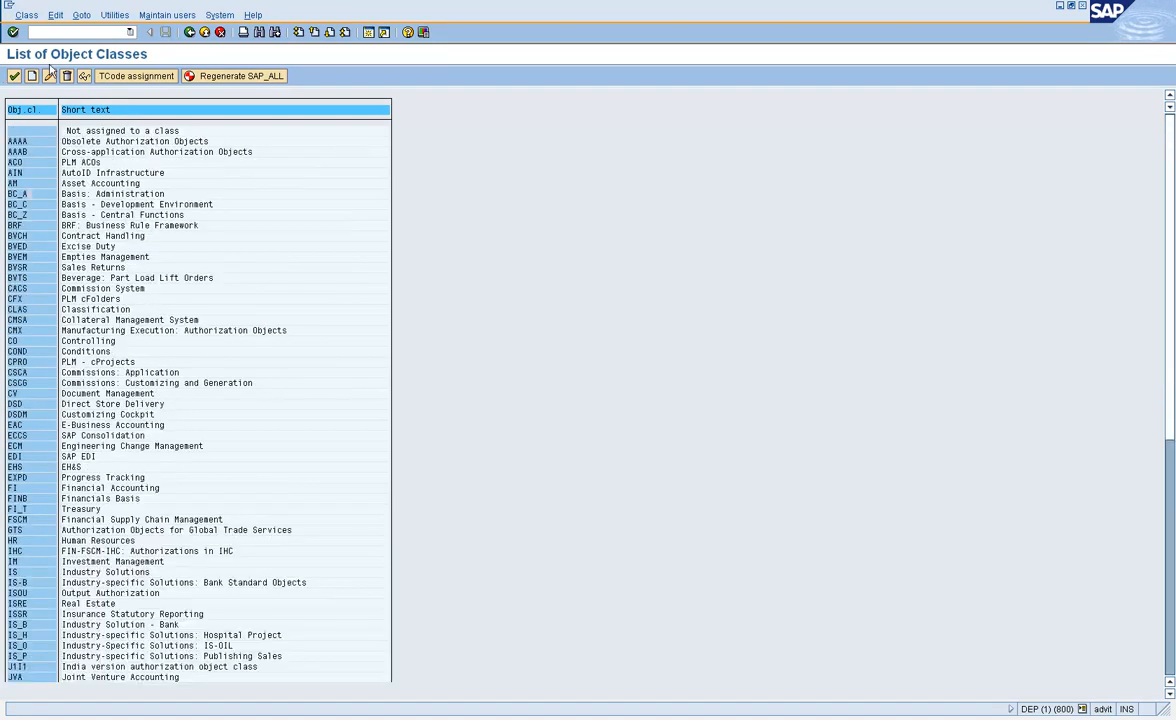
Step: Create the authorization object class ZSUB with the text "Test Auth. Class" and save it as a local object
left_click(31, 77)
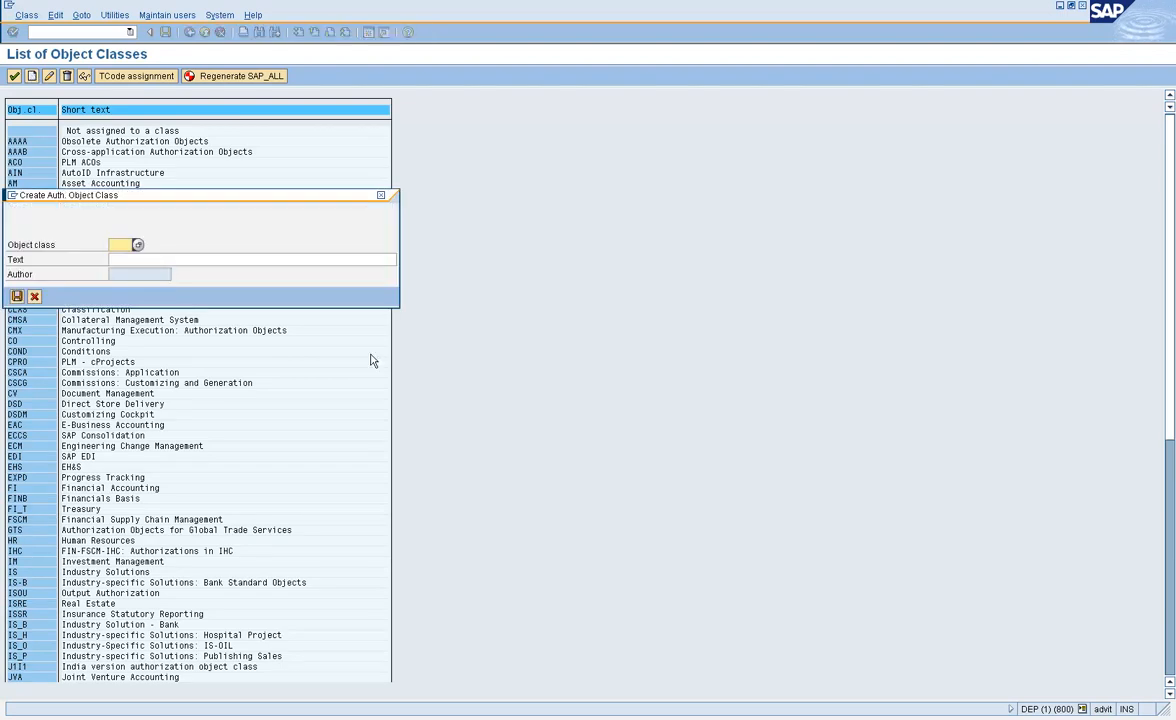
type("ZSUB")
key("Tab")
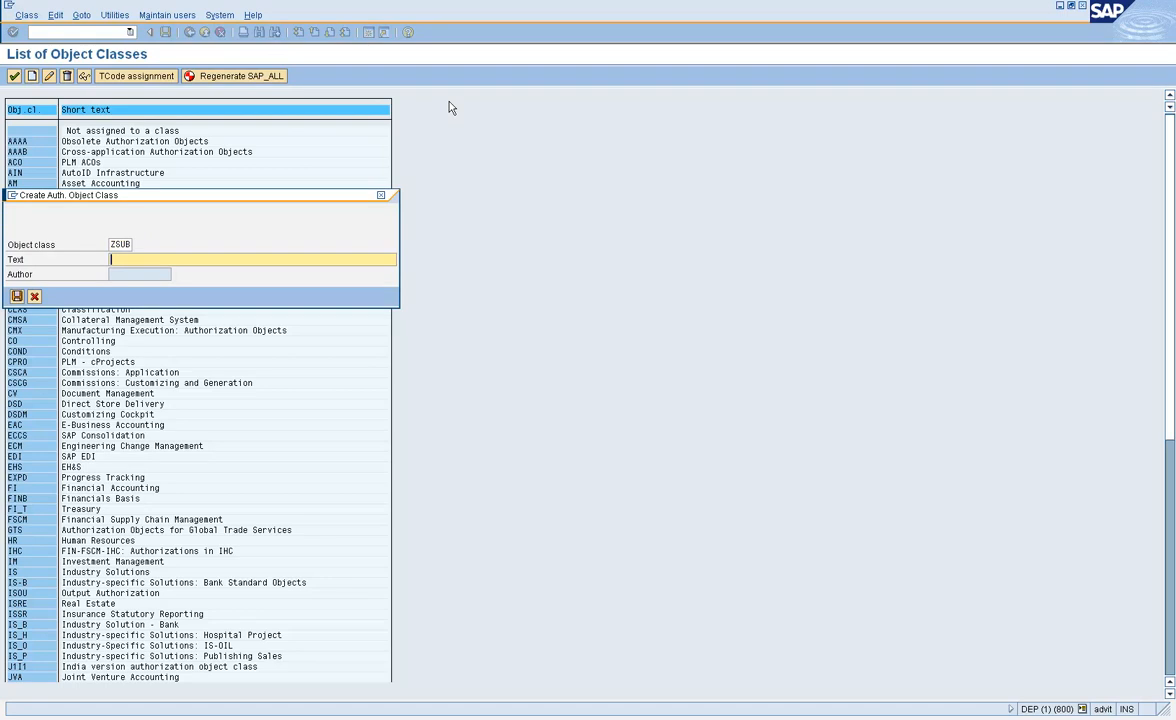
type("u")
key("BackSpace")
type("Auth class creater")
key("BackSpace")
key("BackSpace")
key("BackSpace")
key("BackSpace")
key("BackSpace")
key("BackSpace")
key("BackSpace")
key("BackSpace")
key("BackSpace")
key("BackSpace")
key("BackSpace")
key("BackSpace")
key("BackSpace")
key("BackSpace")
key("BackSpace")
key("BackSpace")
key("BackSpace")
key("BackSpace")
type("Test Auth. Class")
key("BackSpace")
key("BackSpace")
type("ss")
key("shift+Tab")
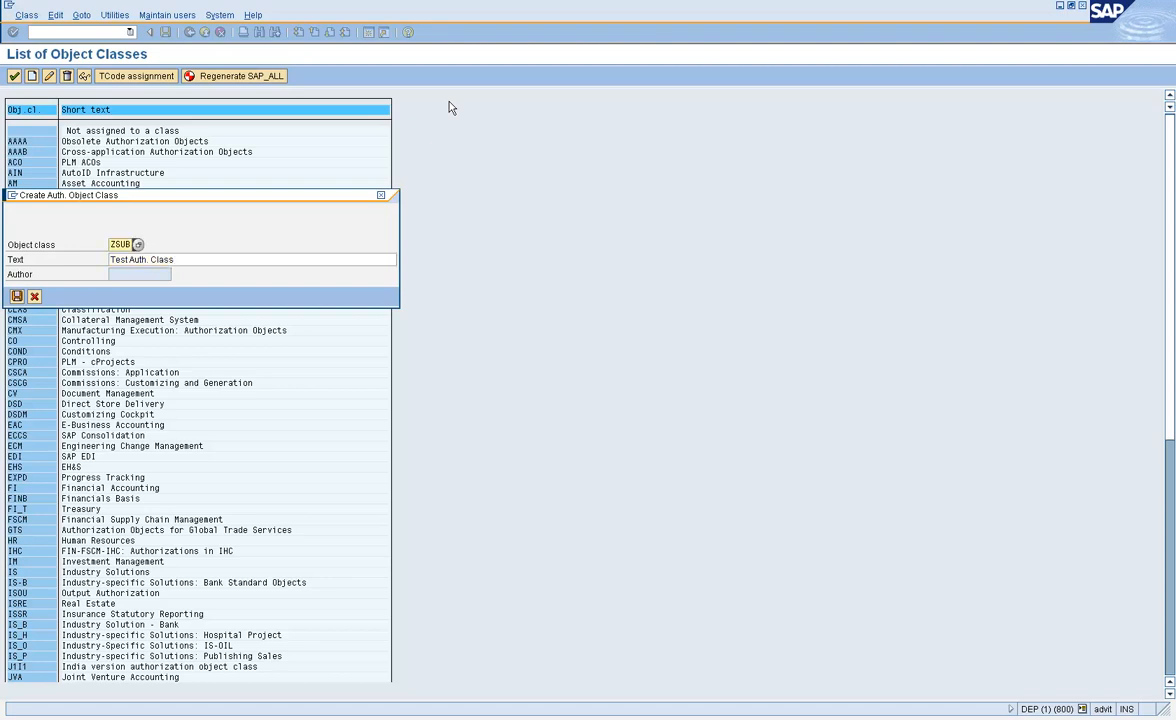
left_click(16, 296)
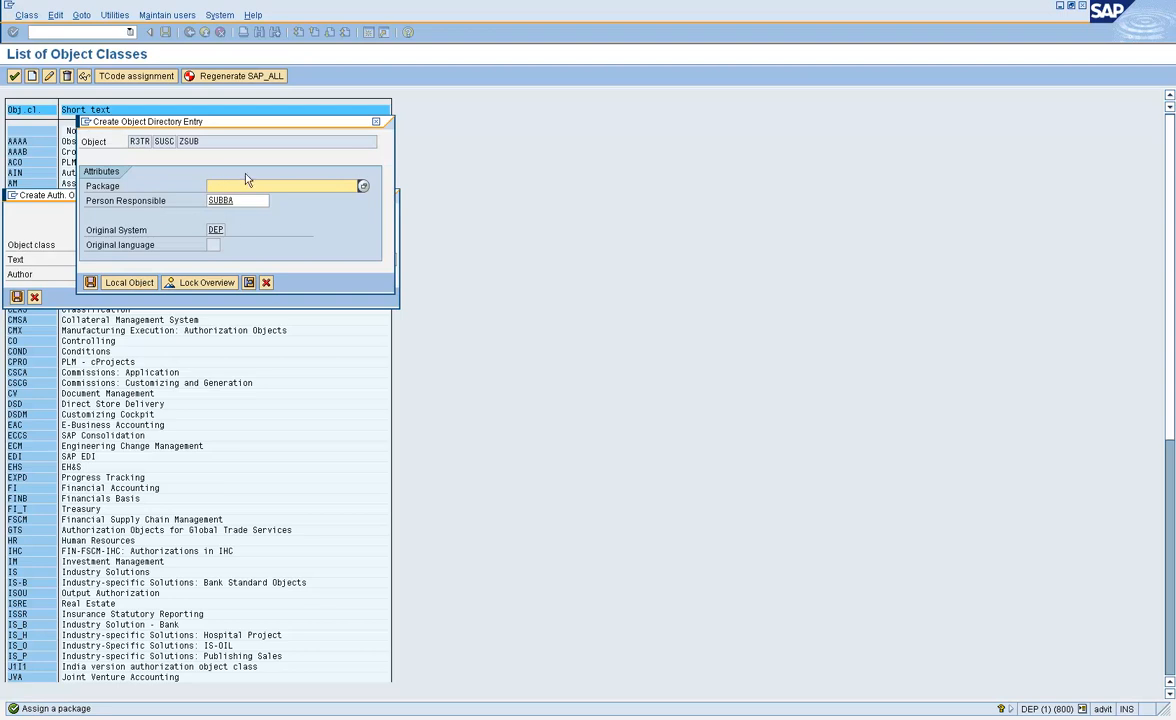
left_click(129, 284)
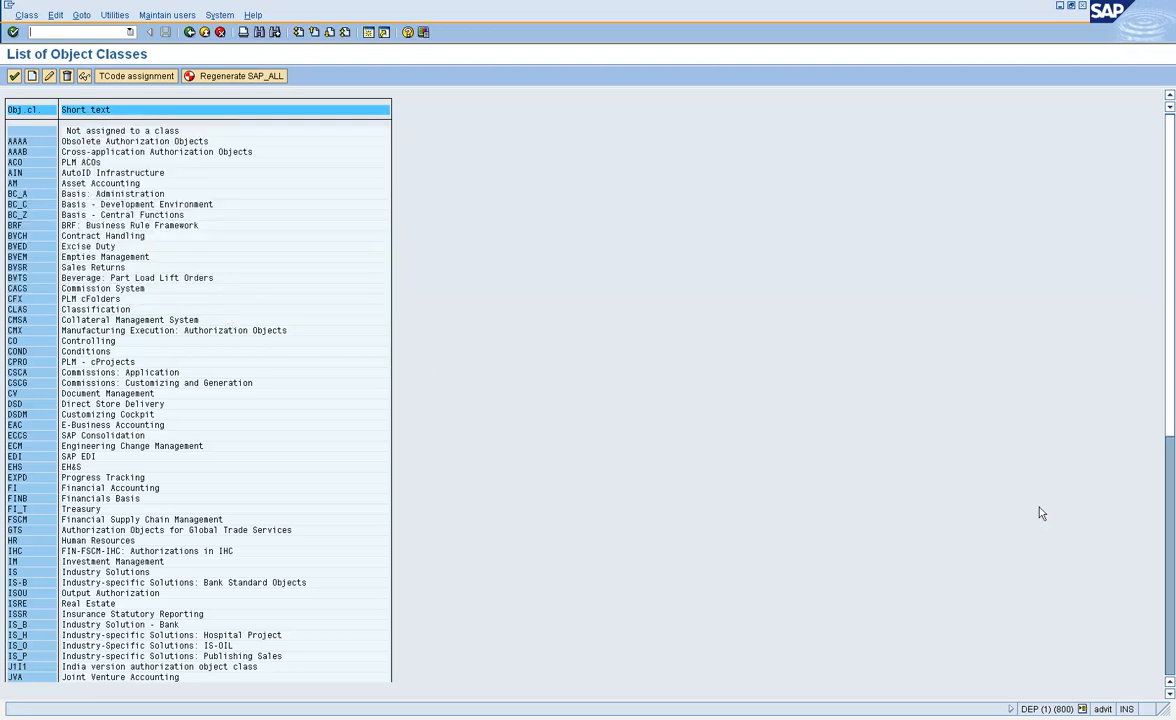
Step: In class ZSUB, start a new authorization object named ZTSTAUTH with the text "Test Auth Object"
scroll(1077, 605, "down", 5)
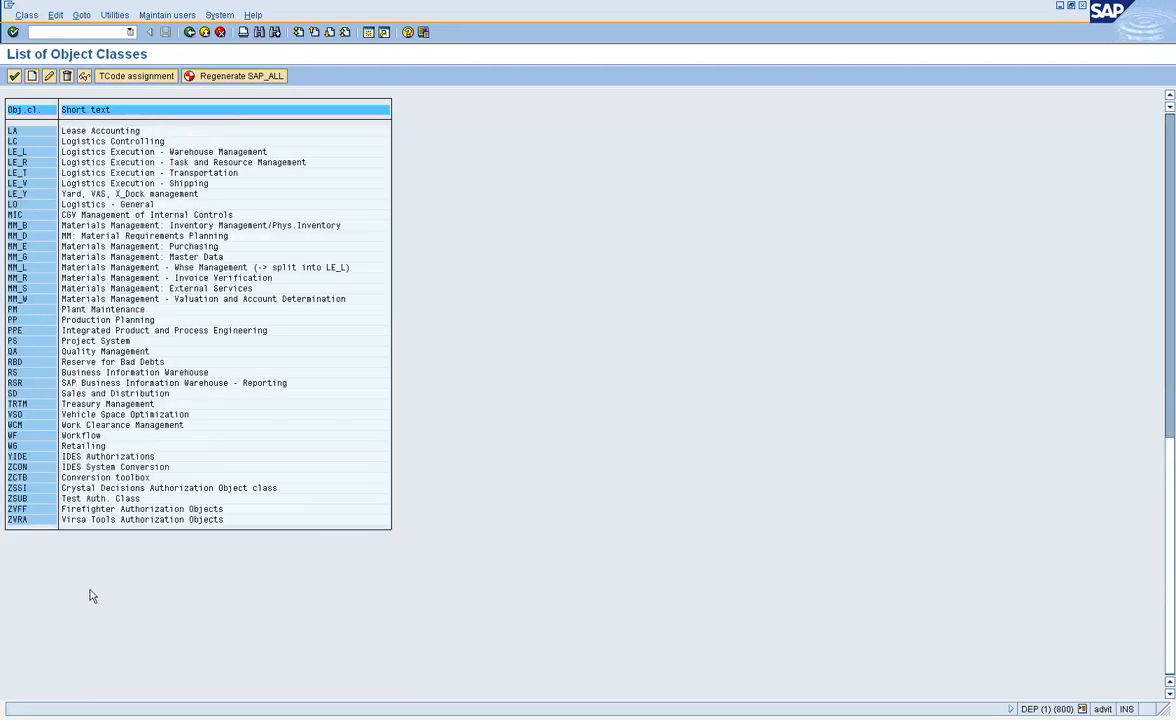
double_click(24, 499)
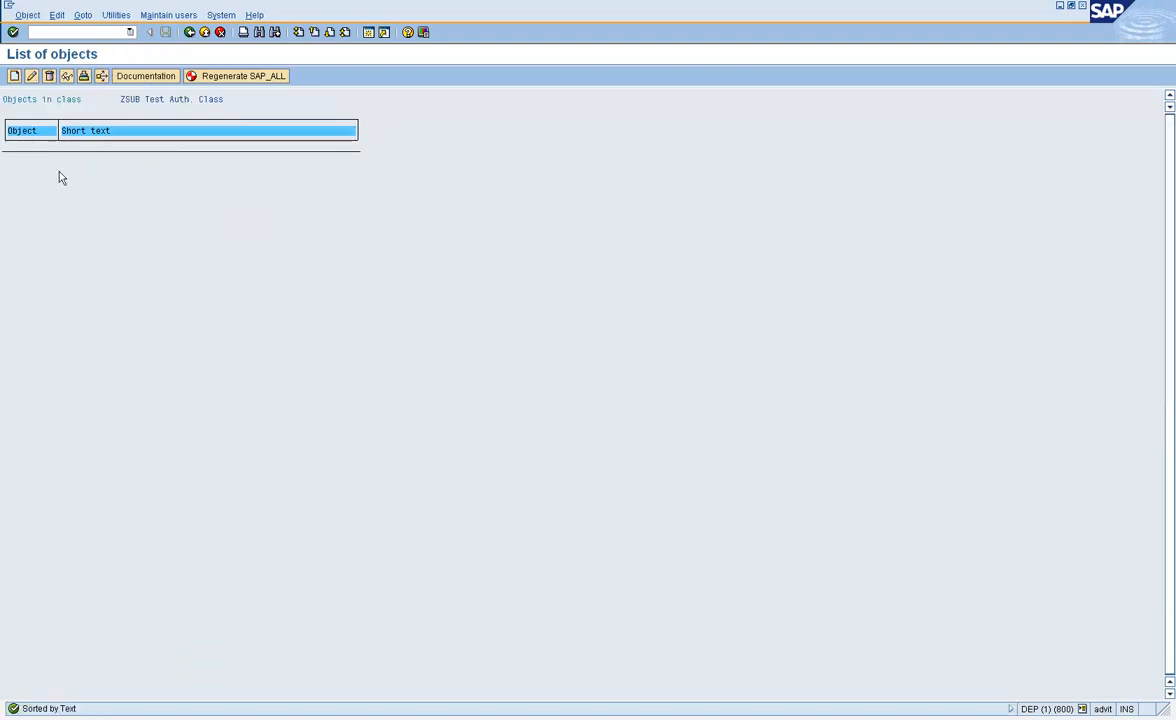
left_click(16, 77)
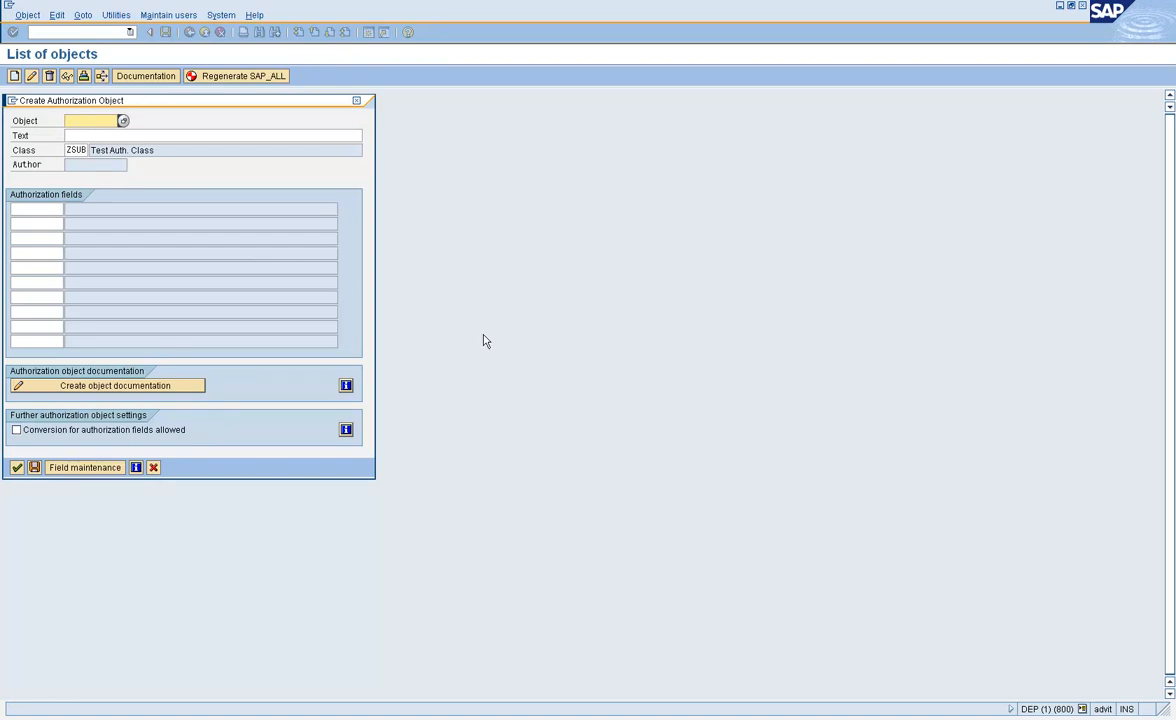
type("ZTSTAUTH")
left_click(262, 134)
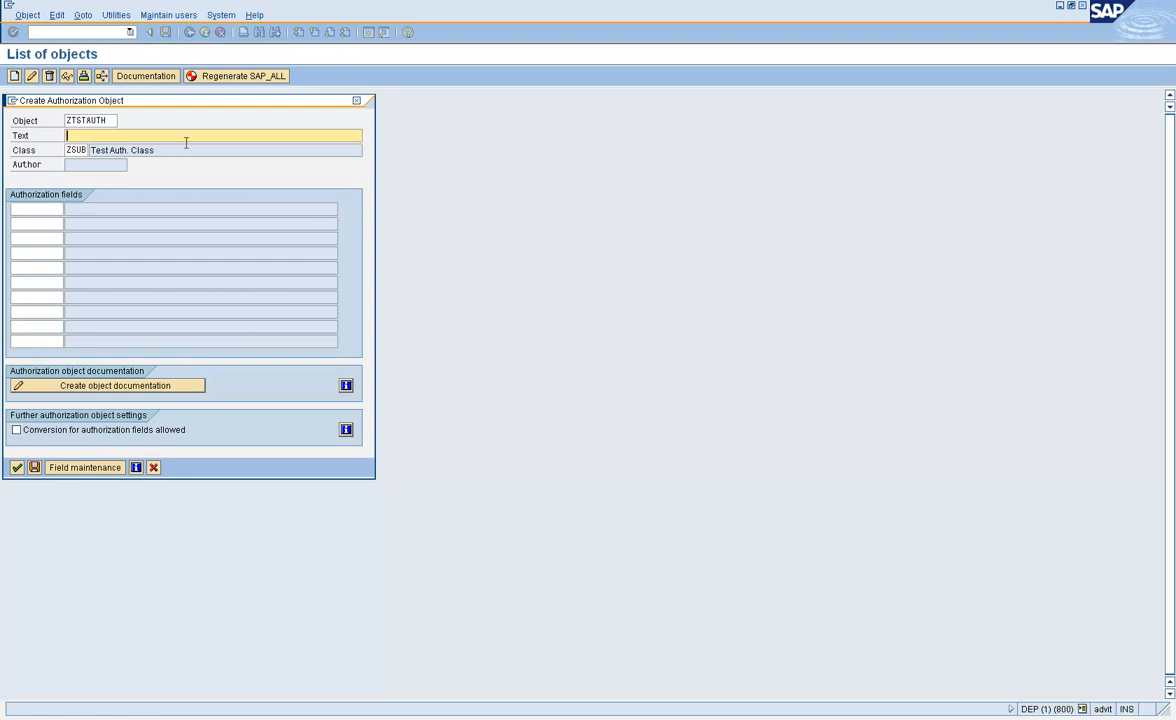
left_click(108, 120)
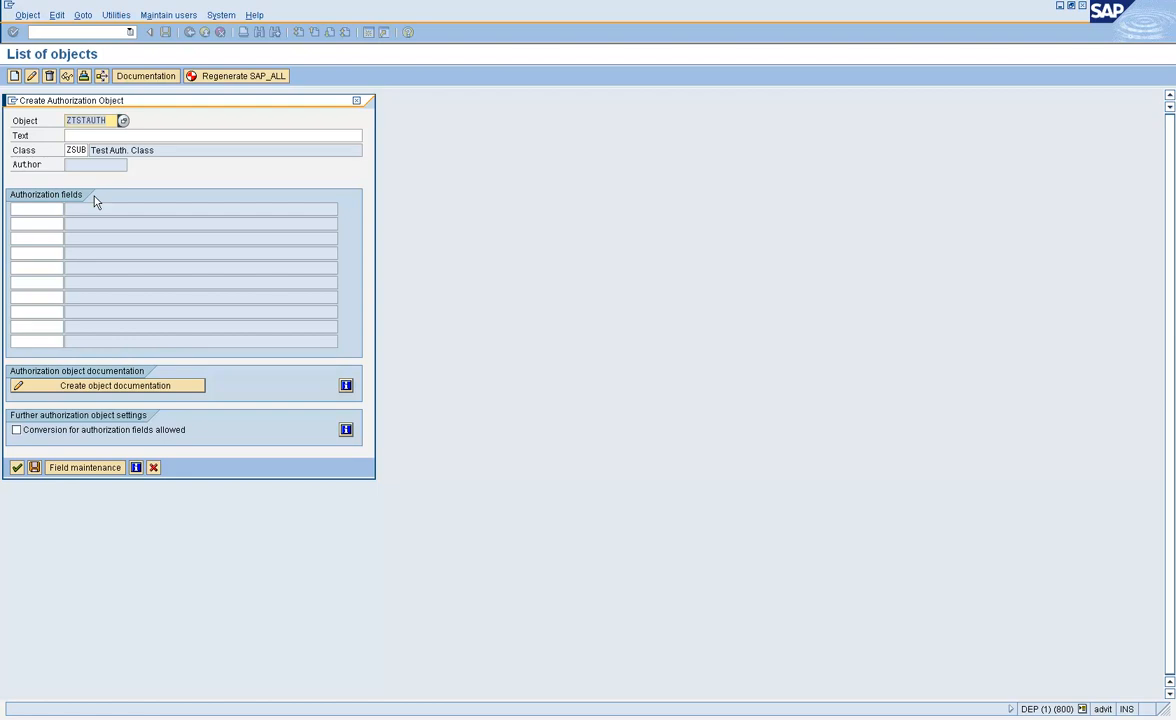
left_click(84, 135)
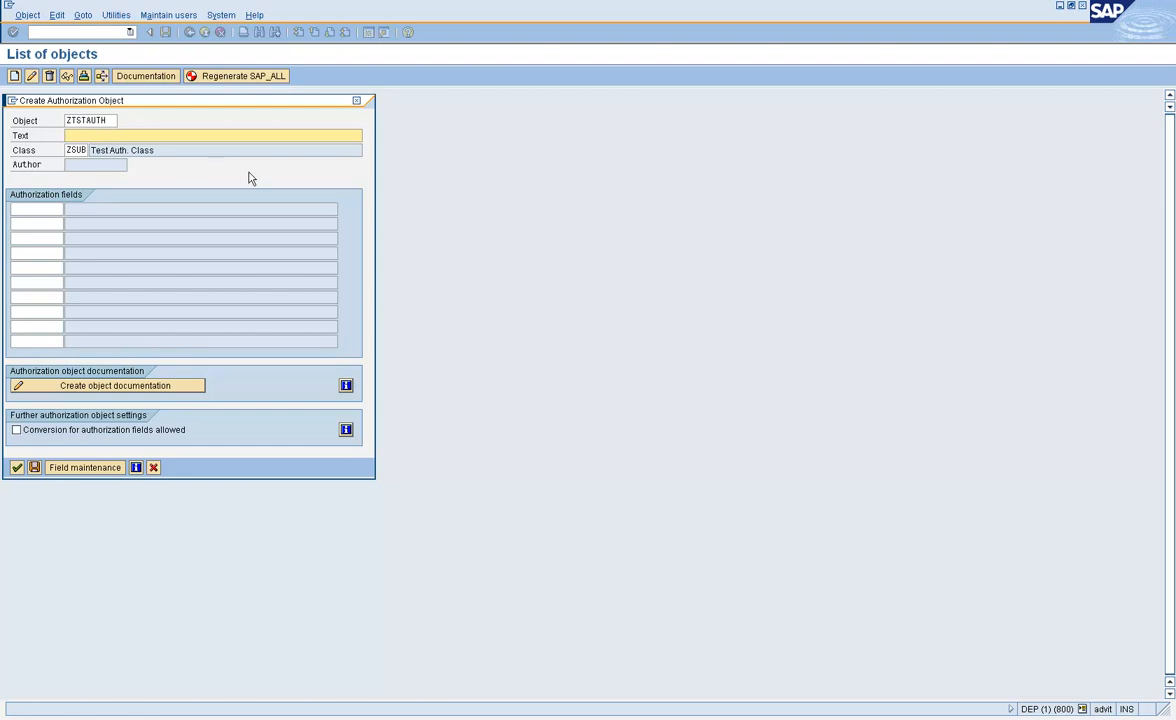
type("Test Auth Object")
Step: Assign the authorization fields ACTVT and S_USER_GRP to the new object
left_click(44, 208)
type("ACTVT")
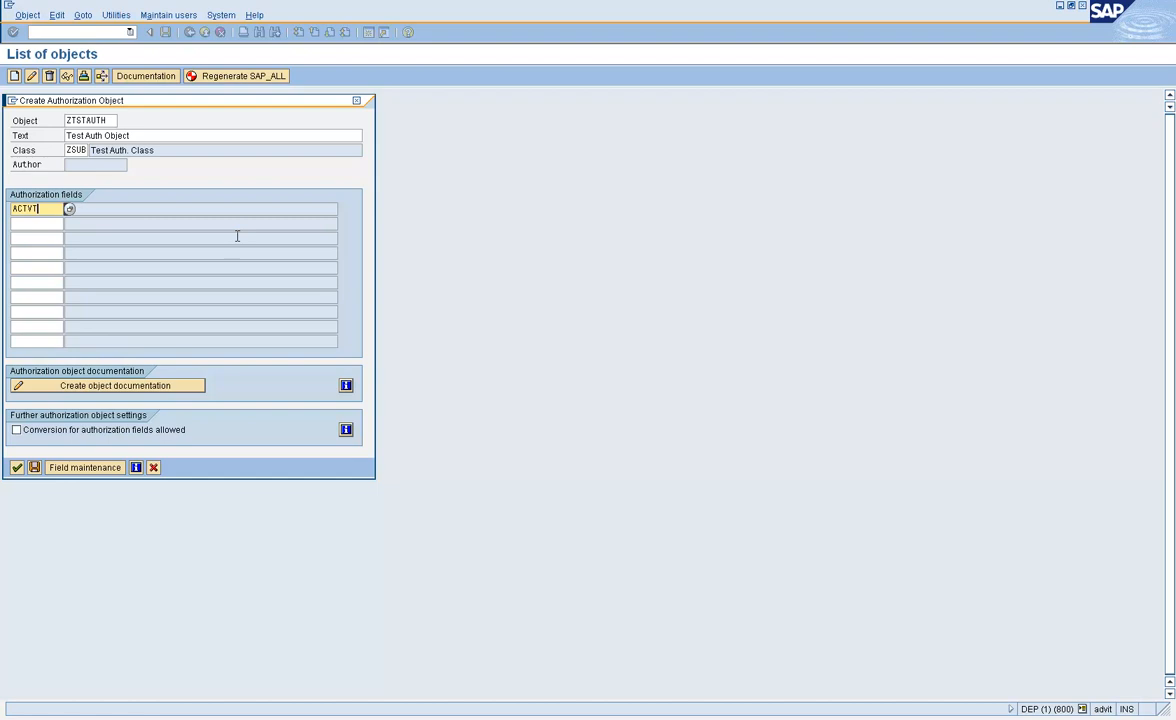
key("Tab")
type("S_USER_")
type("GEP")
key("Left")
key("BackSpace")
type("R")
key("Return")
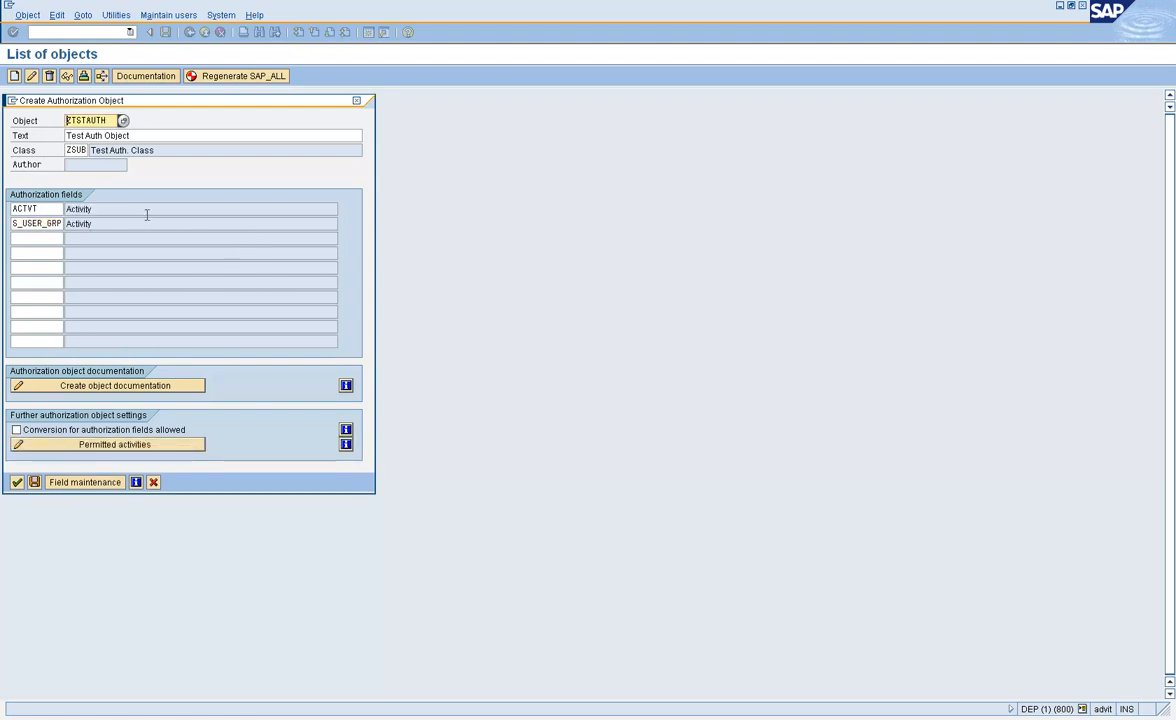
Step: Open the permitted activities of ZTSTAUTH and look through the list of activity values
left_click(66, 447)
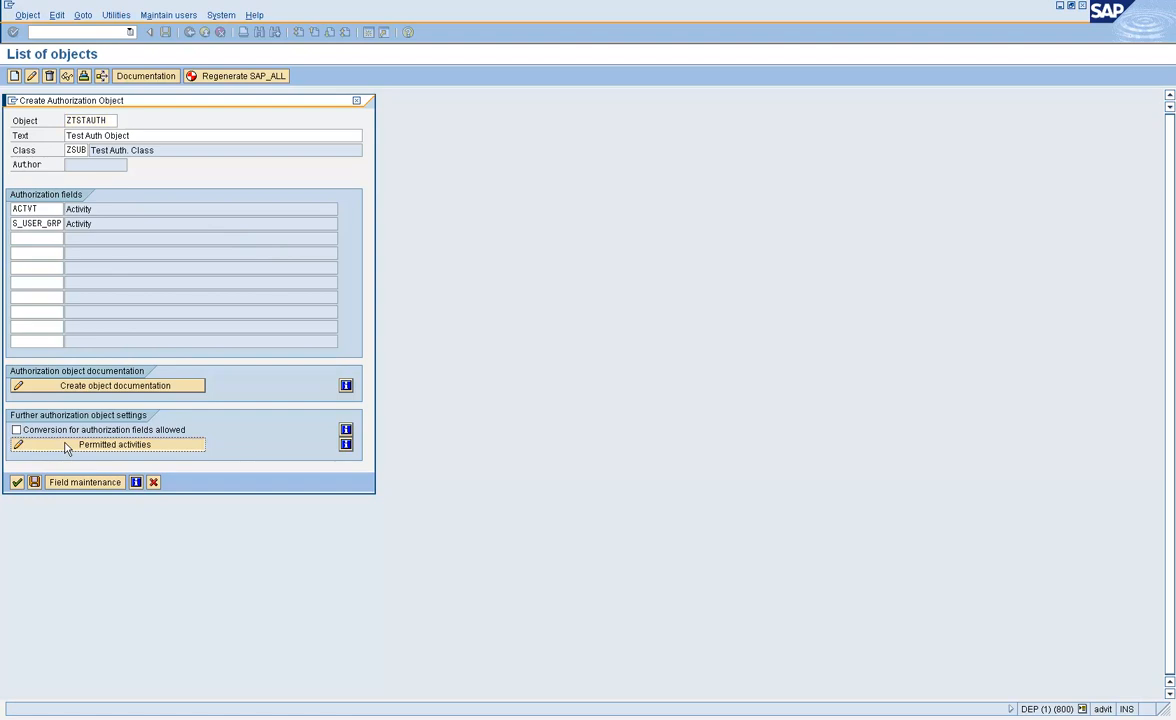
left_click(116, 281)
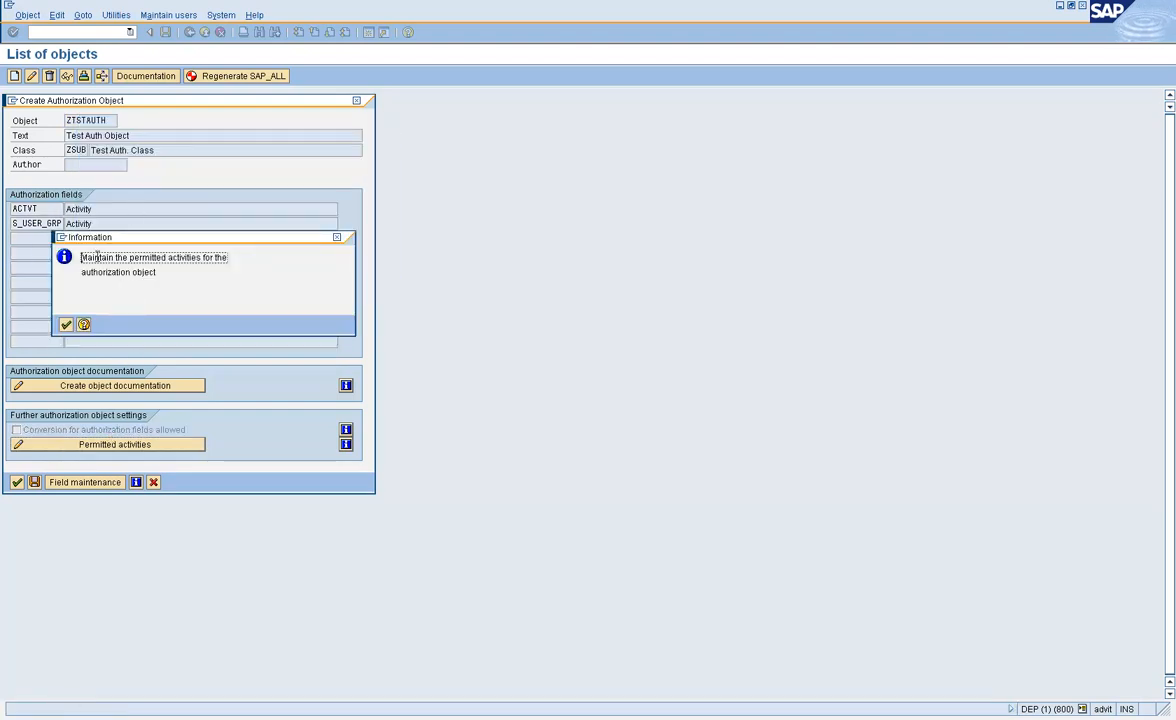
left_click(174, 271)
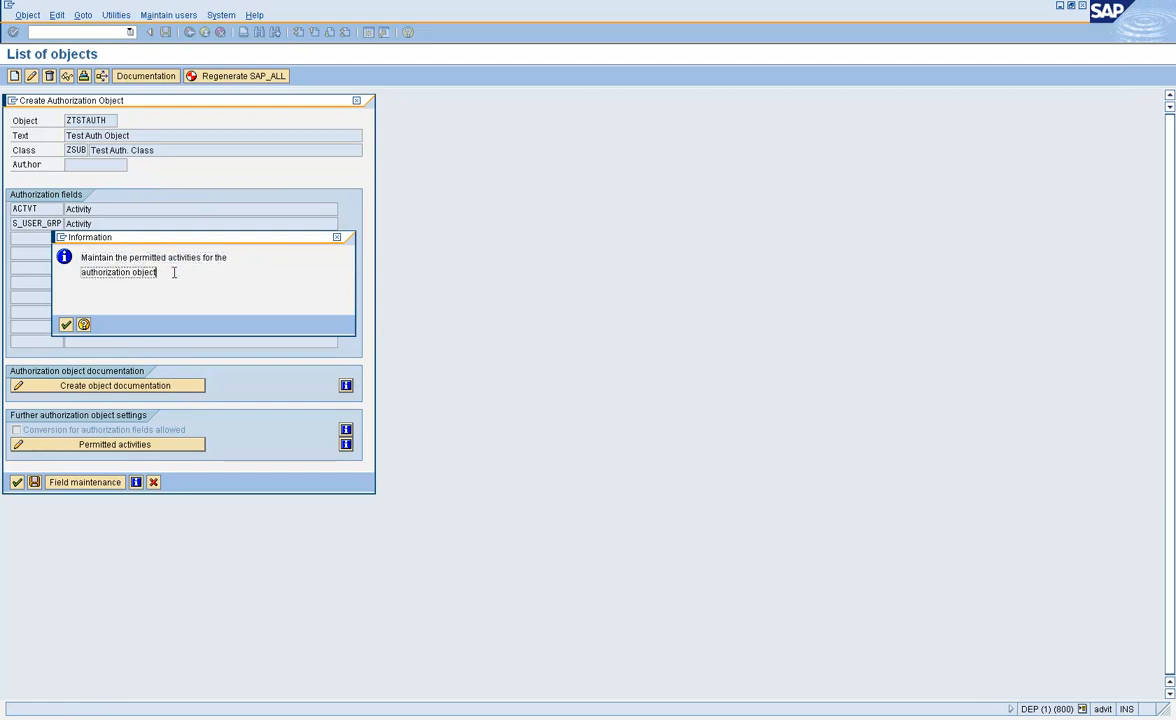
left_click(67, 325)
left_click_drag(192, 239, 282, 163)
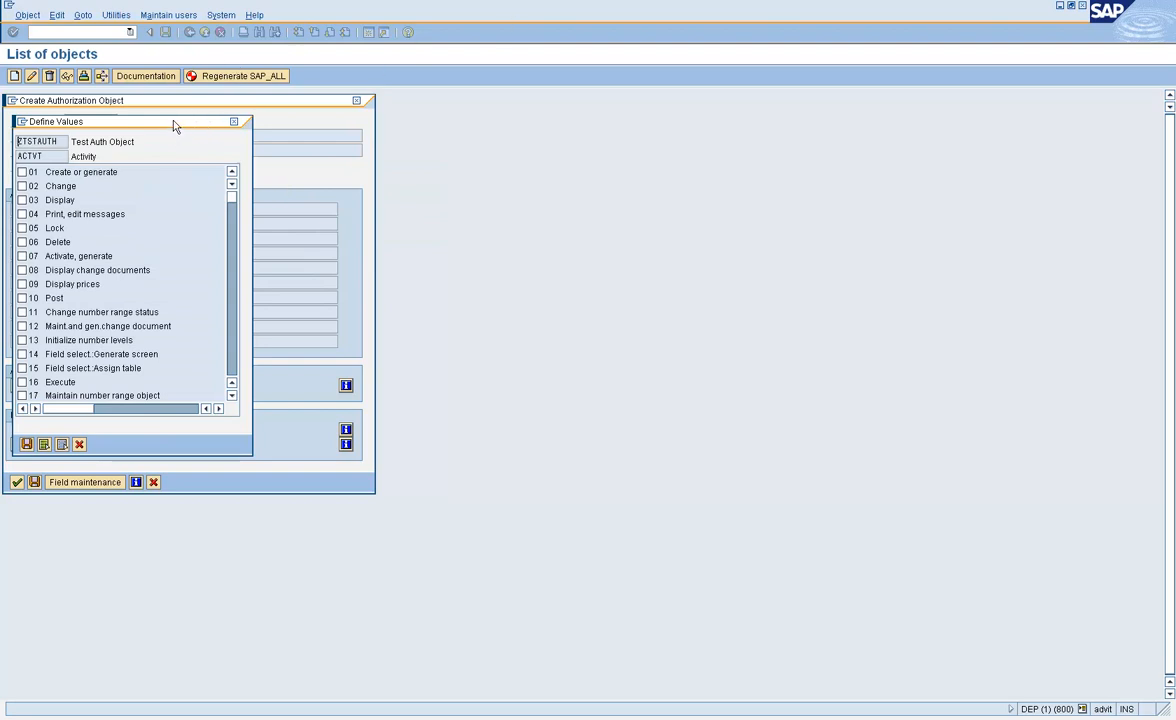
left_click_drag(163, 121, 384, 84)
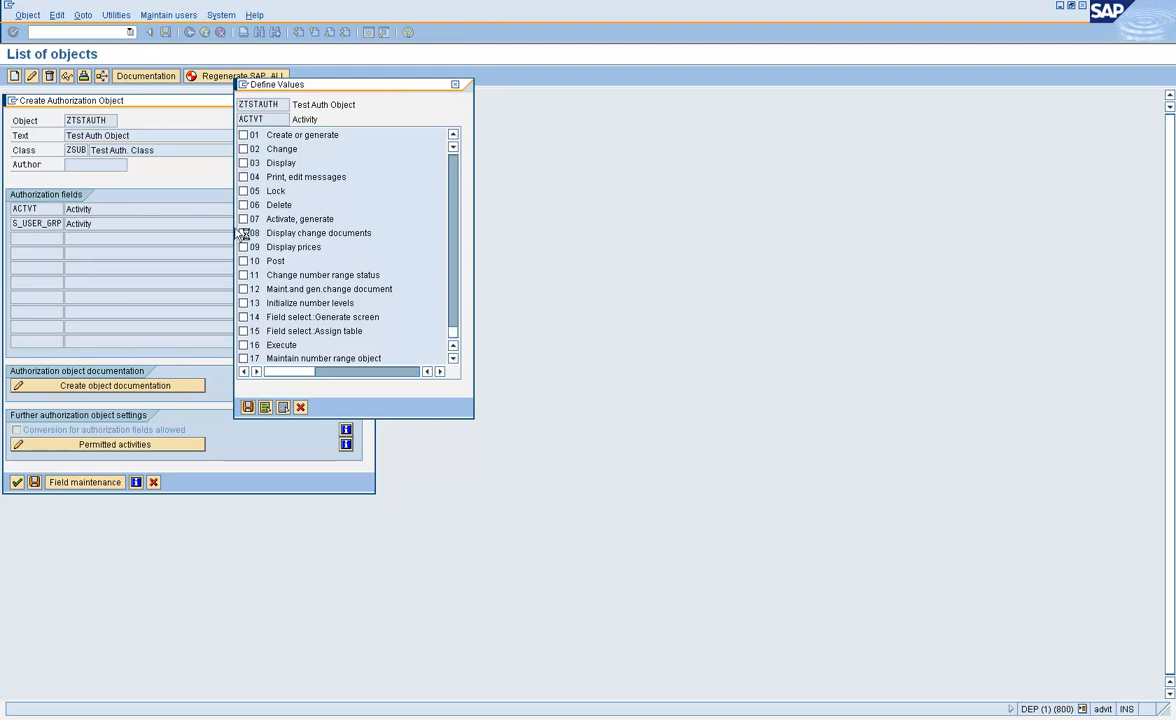
scroll(273, 273, "down", 5)
left_click(455, 166)
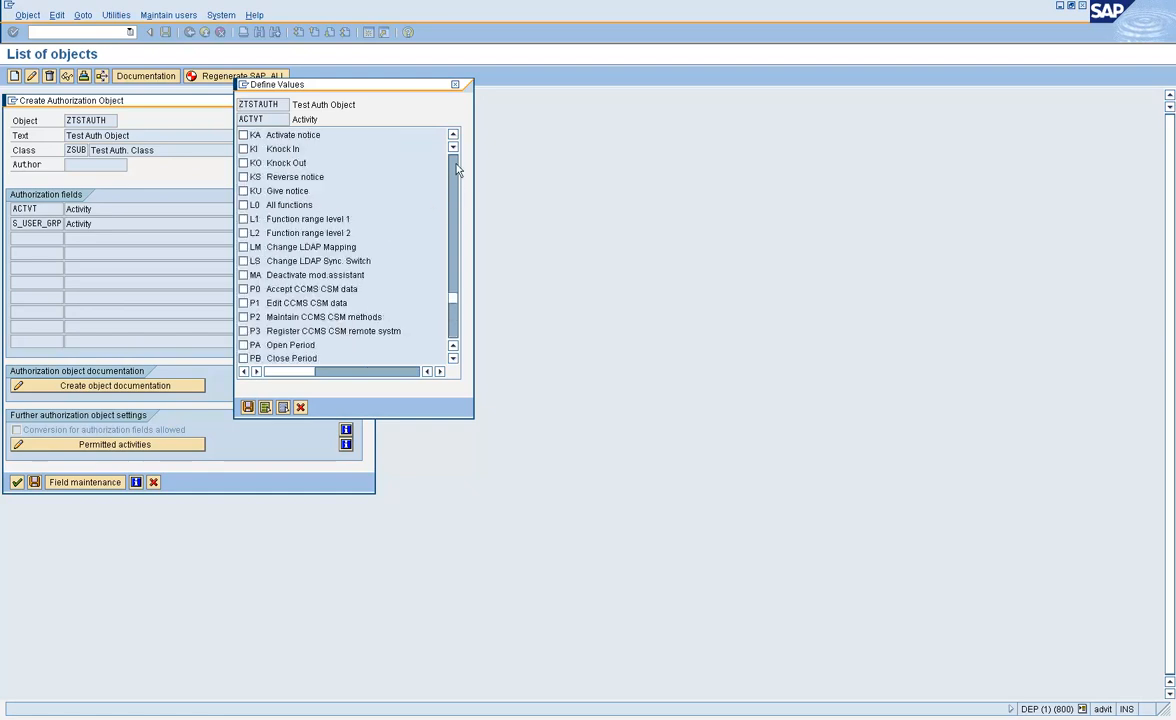
left_click(455, 166)
left_click(455, 166)
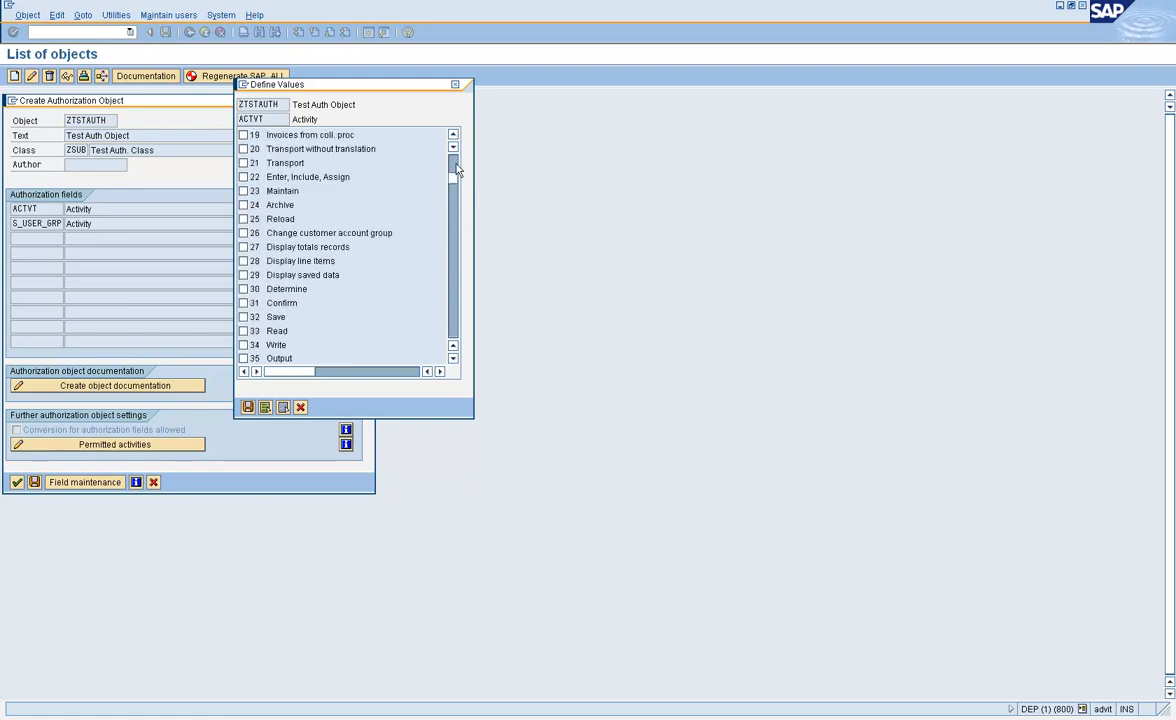
left_click(455, 164)
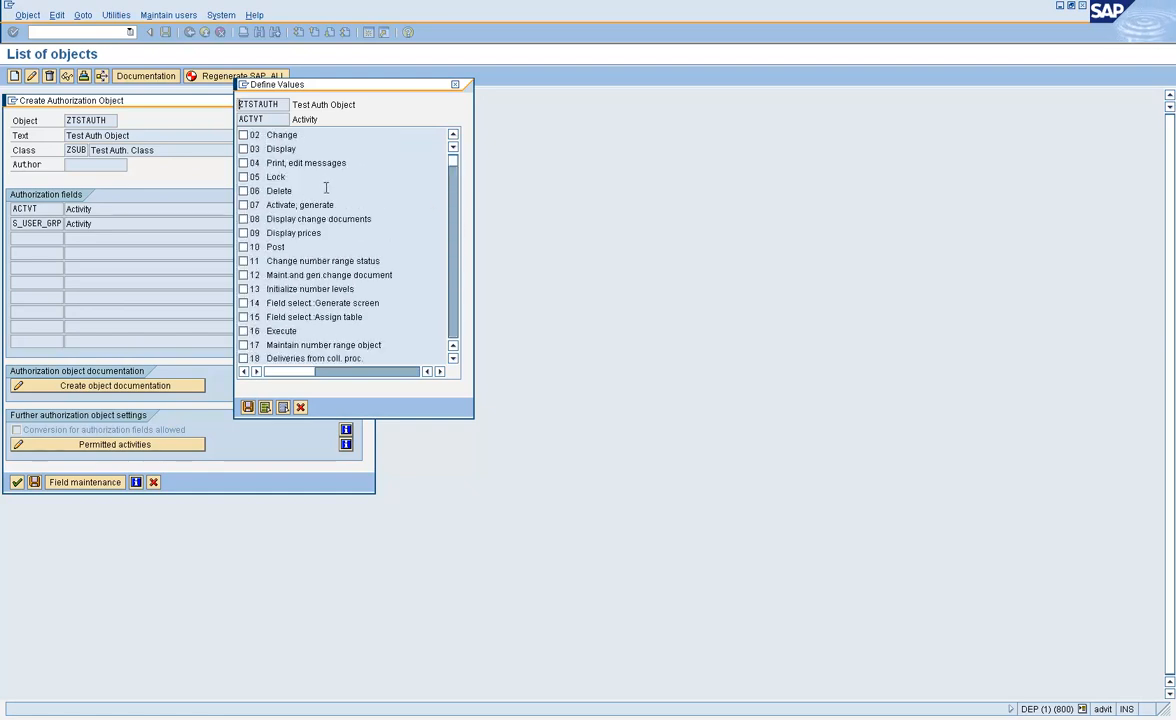
left_click(453, 134)
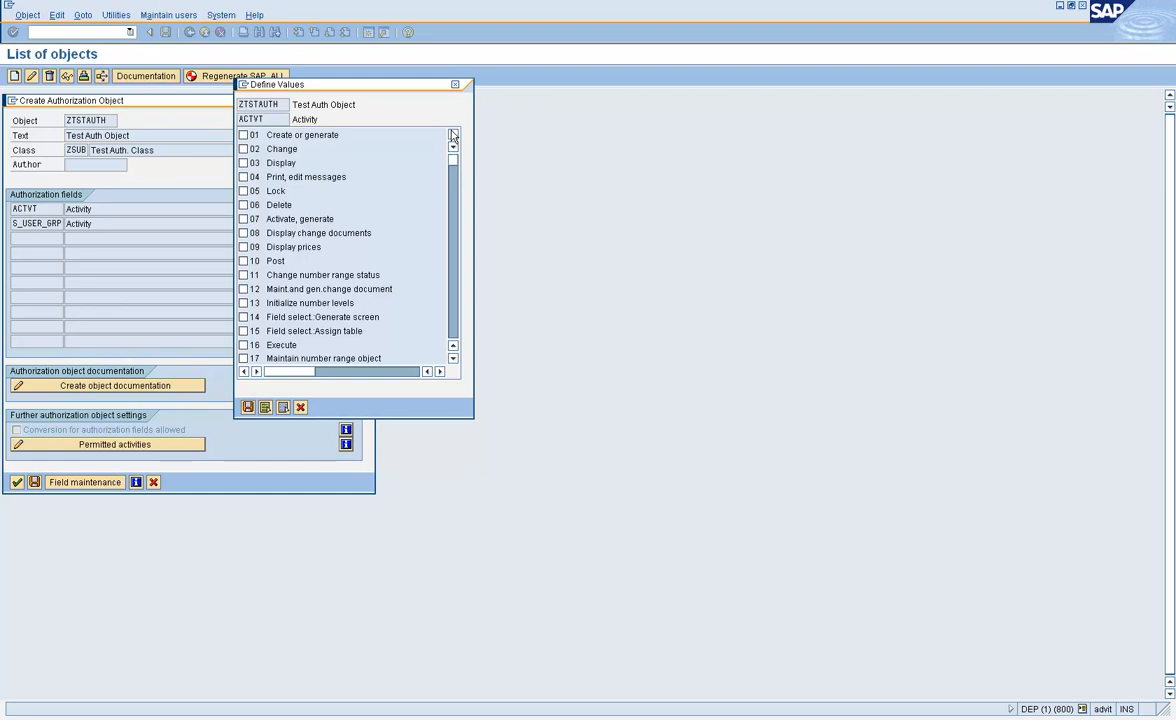
Step: Permit the activities 01, 02, 03, 04, 06 and 07 for the ACTVT field and save them
left_click(243, 135)
left_click(243, 149)
left_click(243, 163)
left_click(243, 177)
left_click(243, 191)
left_click(243, 205)
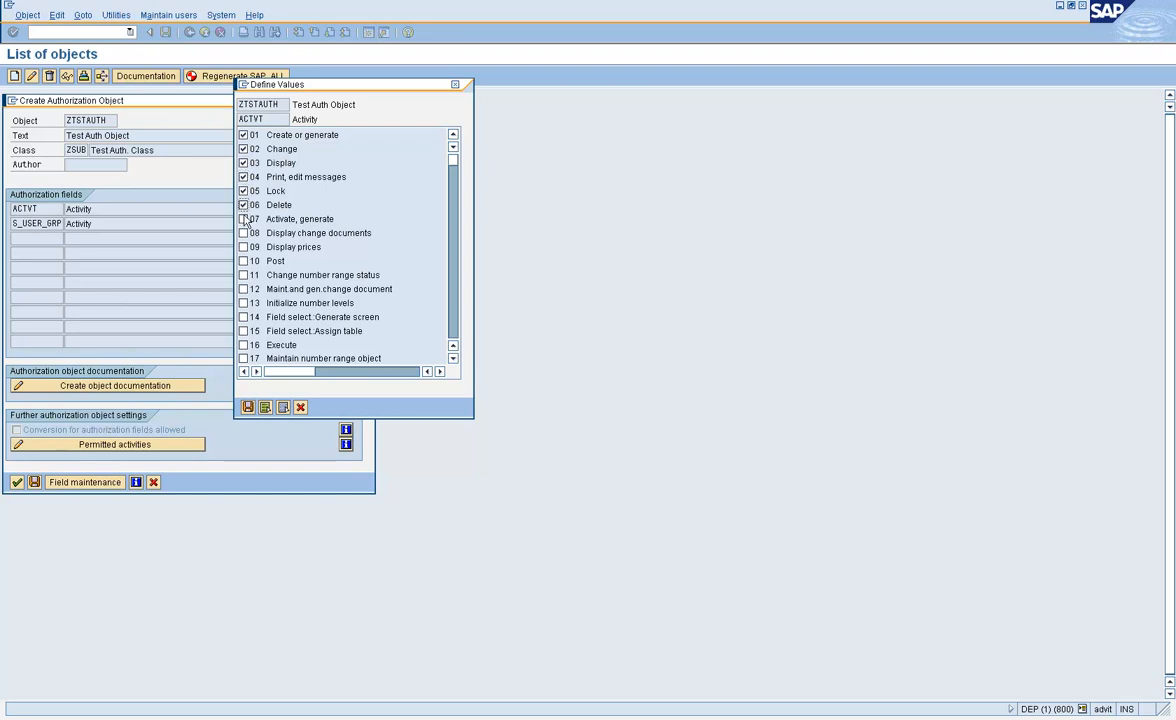
left_click(243, 219)
left_click(243, 191)
left_click(247, 407)
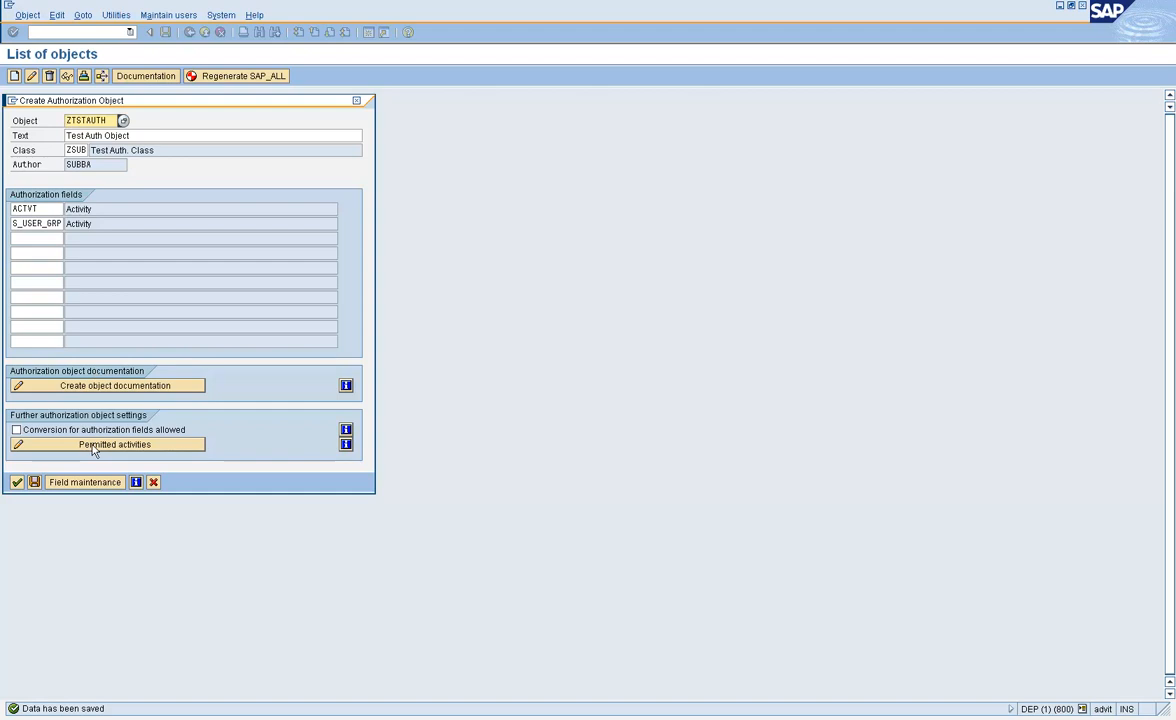
Step: Try to save authorization object ZTSTAUTH once more, and close the object creation dialog
left_click(34, 484)
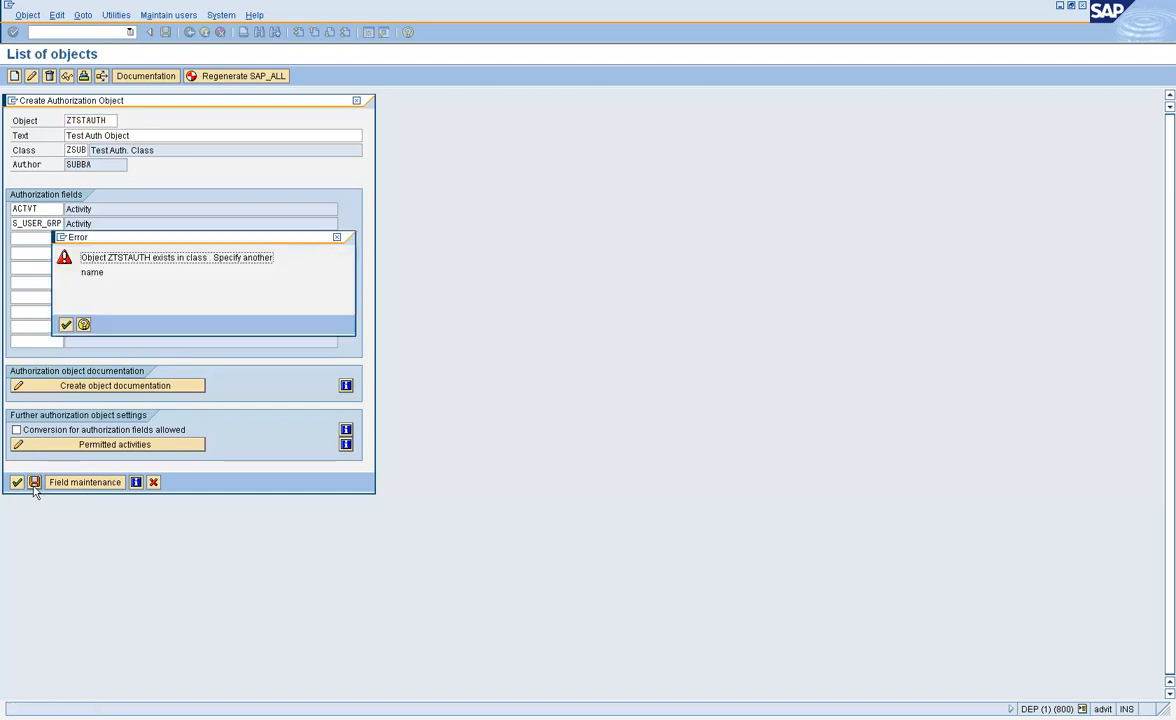
left_click(66, 325)
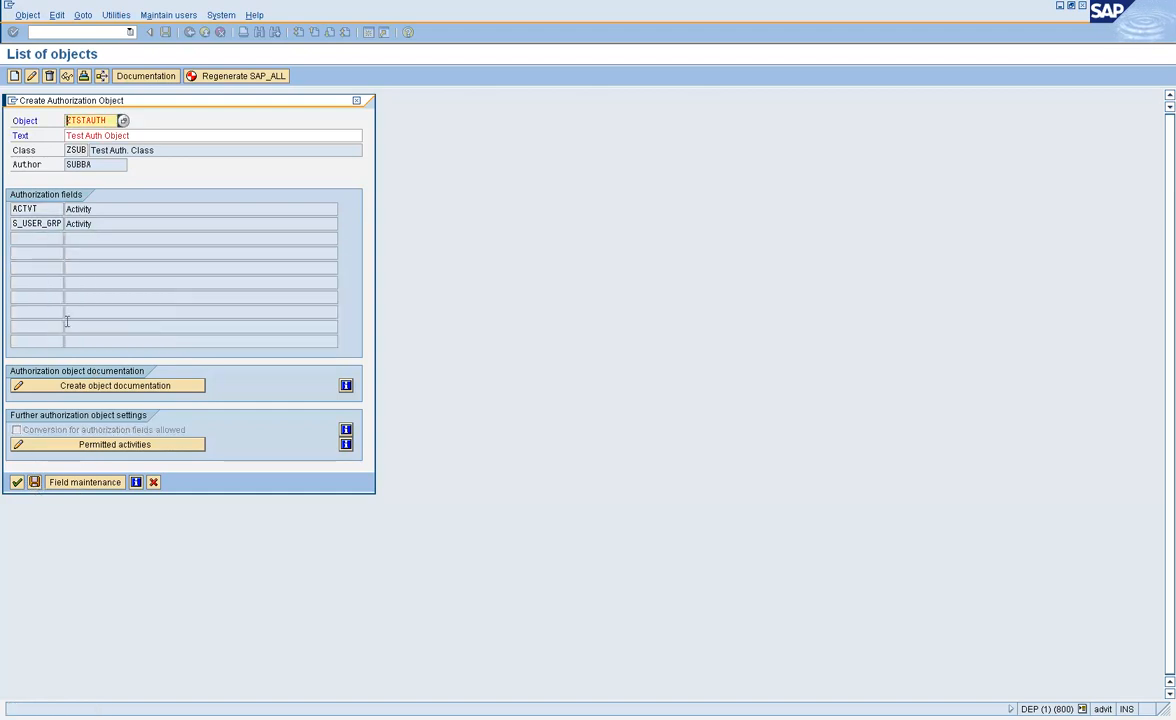
left_click(17, 483)
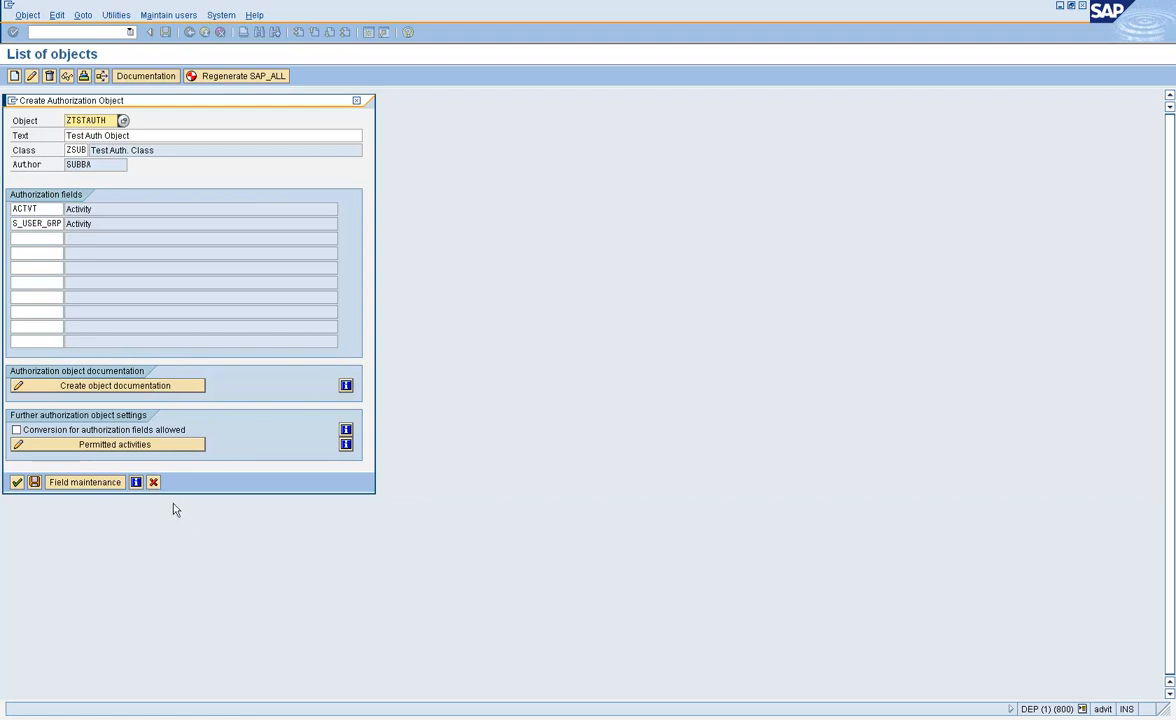
left_click(153, 482)
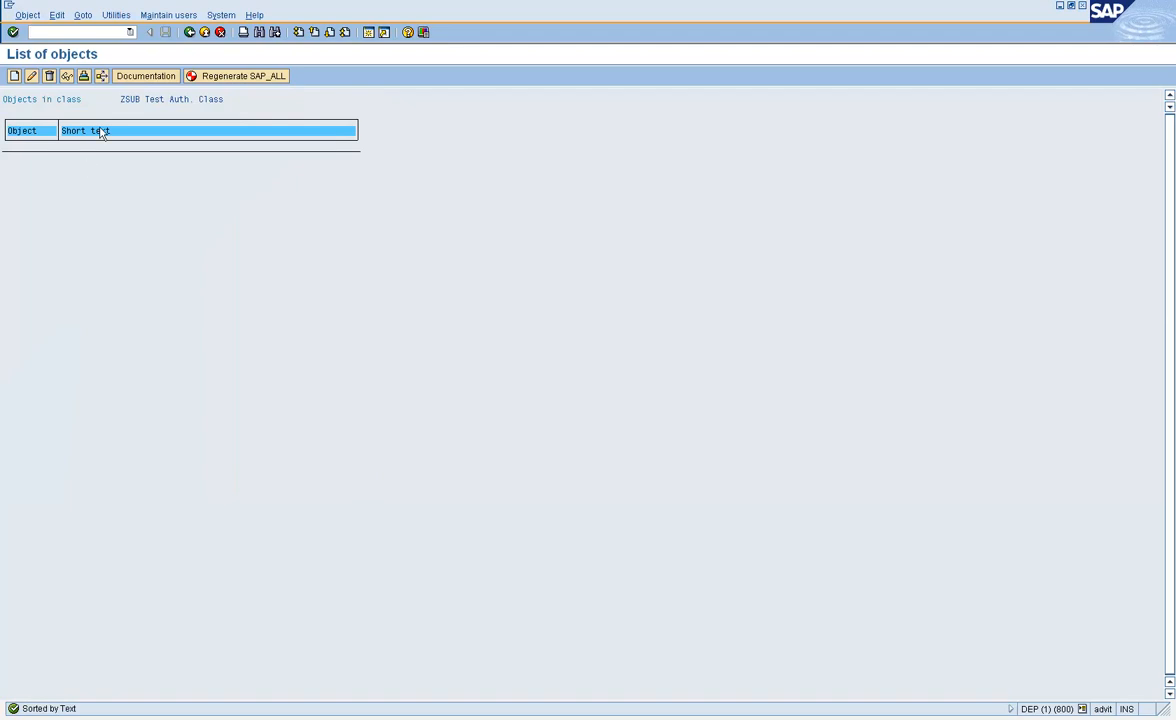
Step: Return to the list of object classes and reopen class ZSUB to check for the new object
left_click(189, 33)
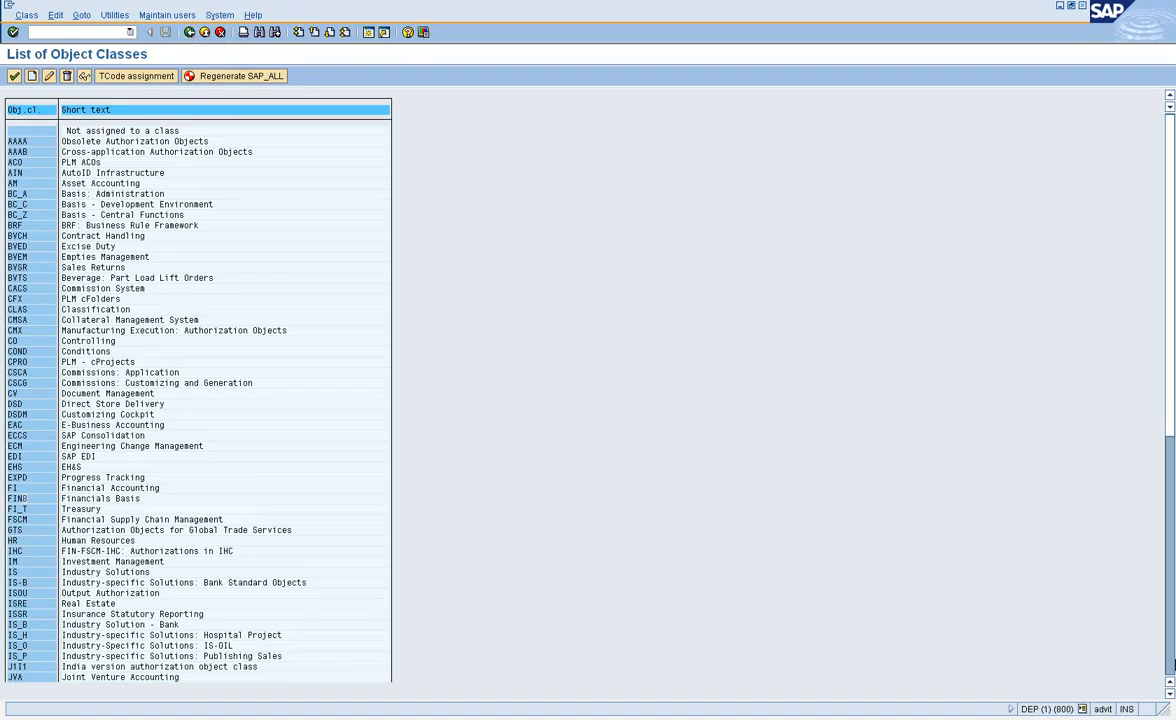
key("Page_Down")
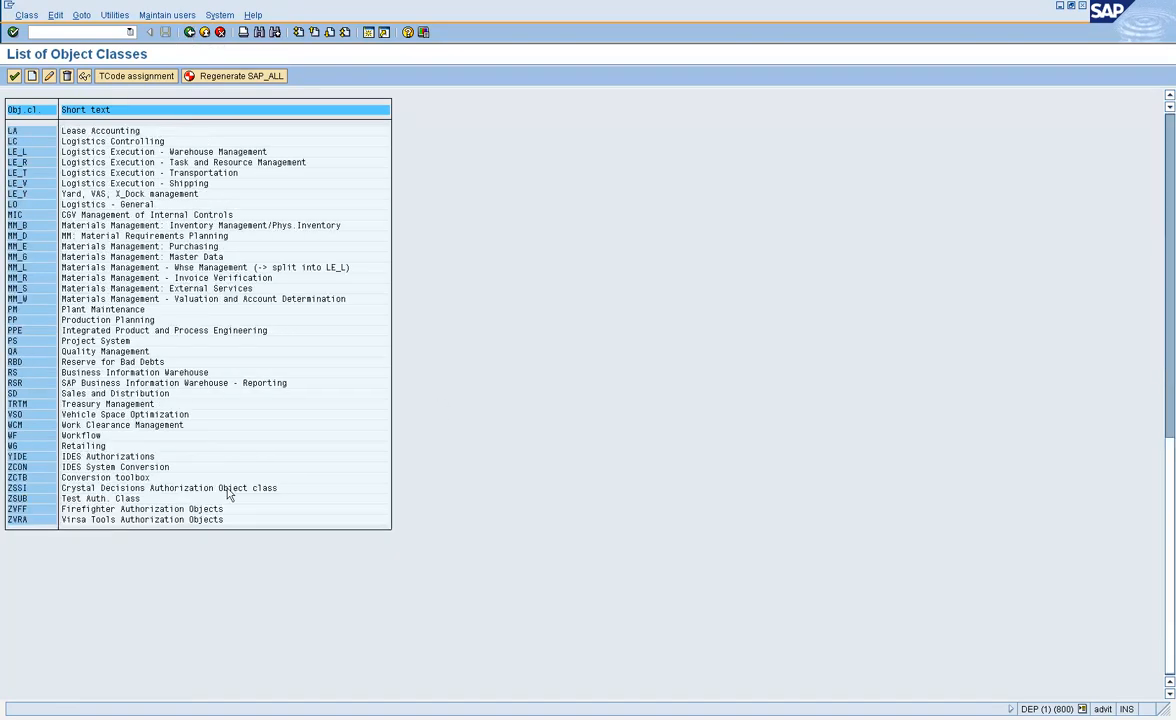
double_click(30, 500)
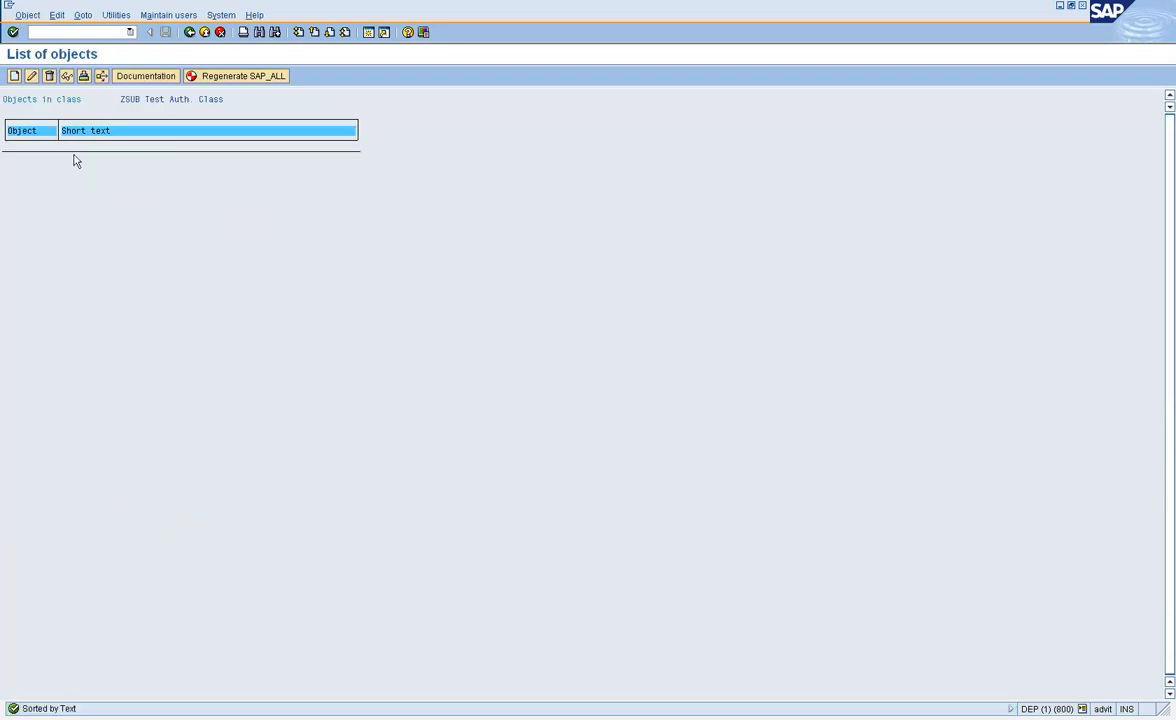
Step: Leave the object class maintenance and run transaction SU21 again to reload the class list
left_click(189, 33)
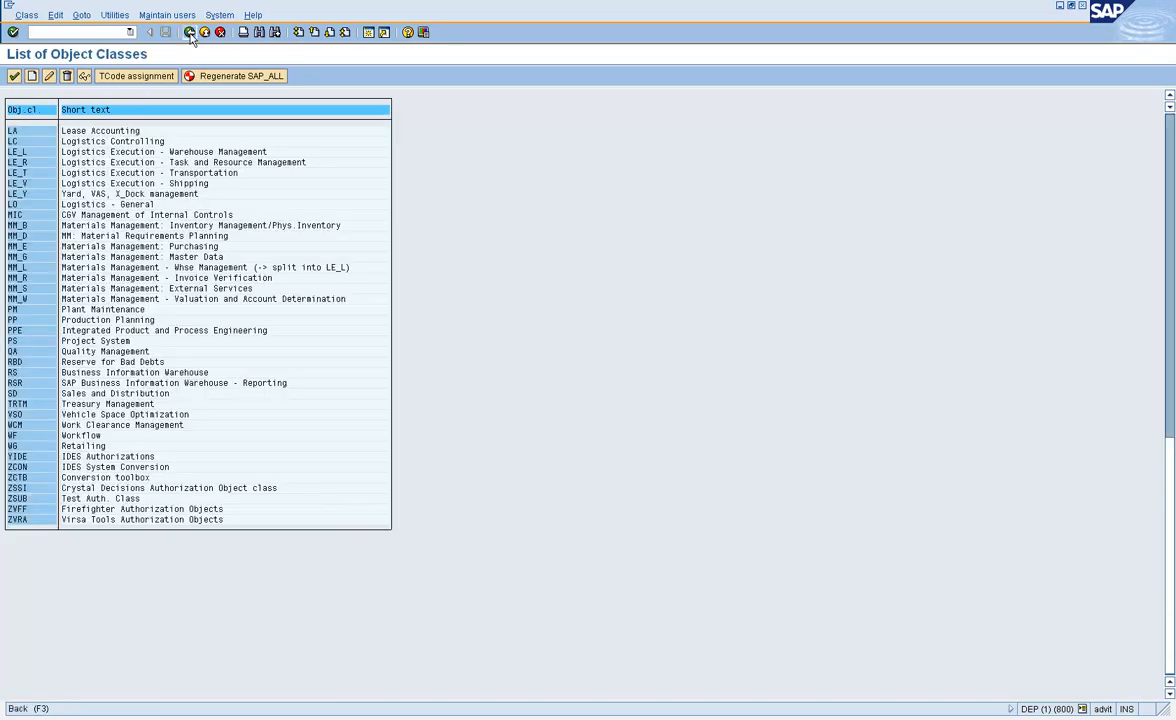
left_click(189, 33)
left_click(98, 33)
type("su21")
key("Return")
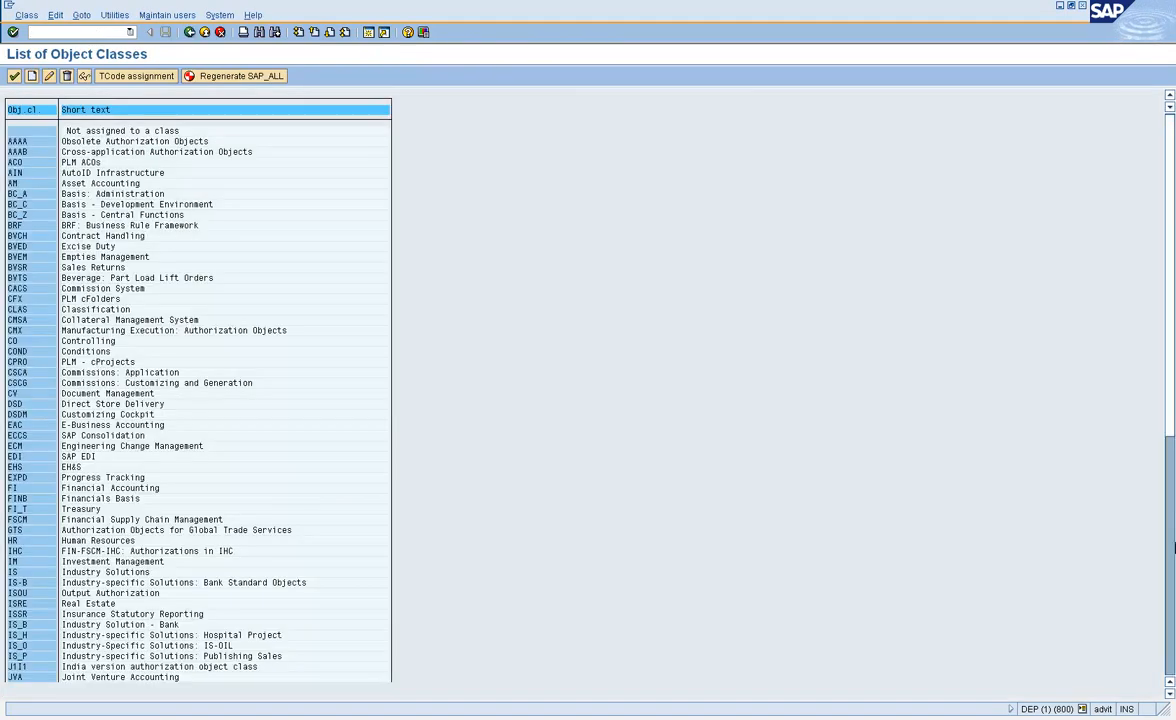
Step: Open class ZSUB and display the details of authorization object ZTSTAUTH
left_click(1172, 603)
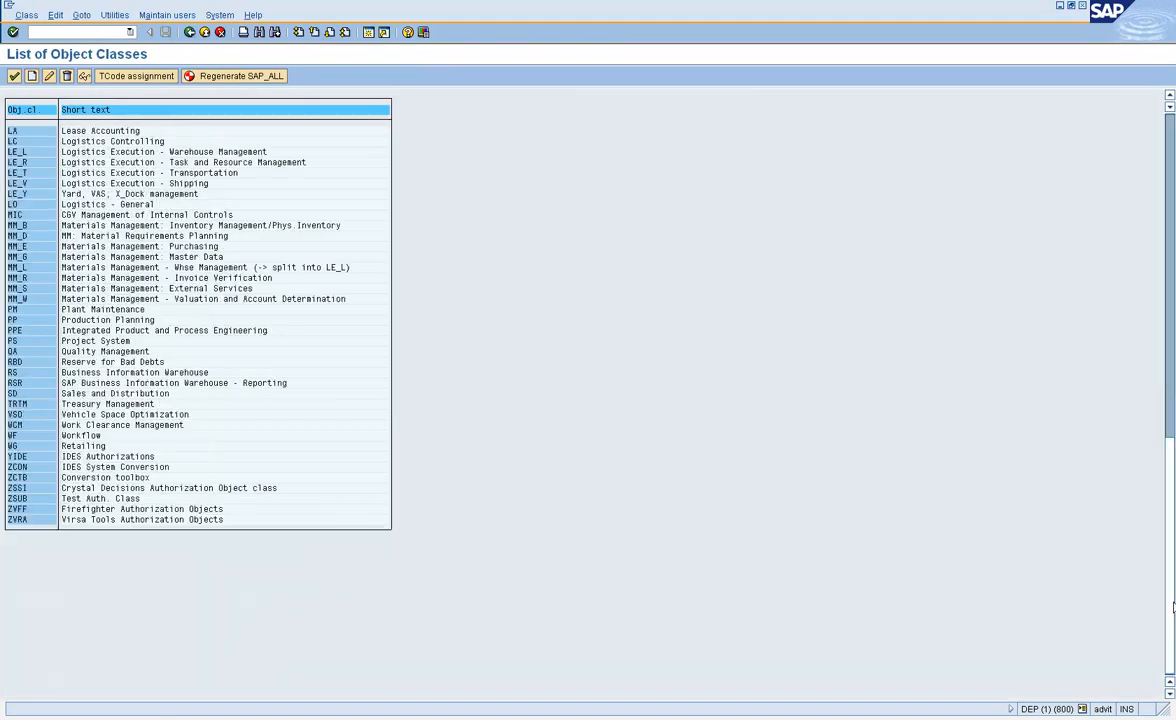
double_click(14, 503)
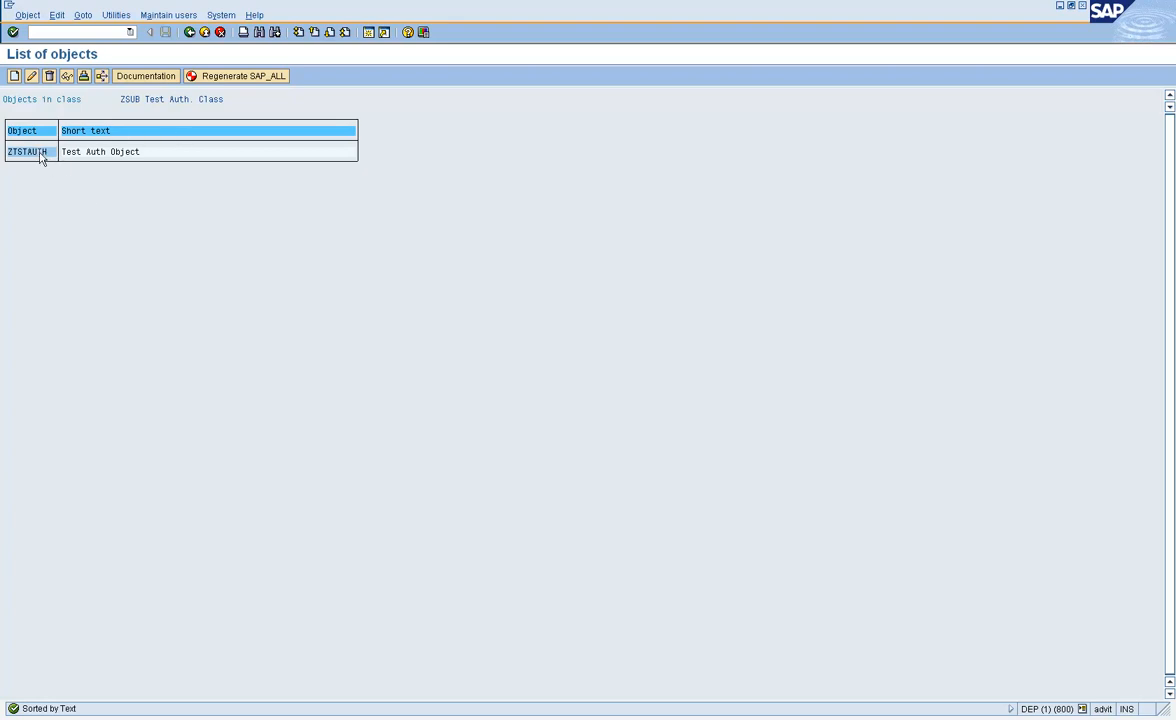
double_click(42, 157)
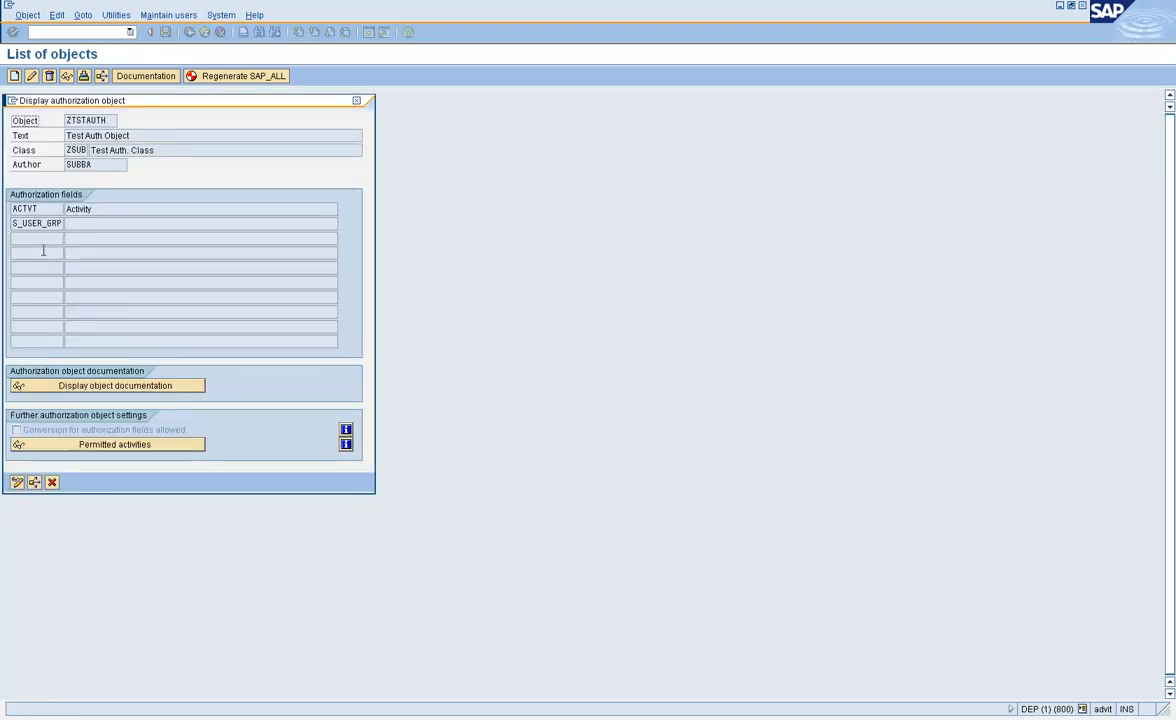
left_click(52, 483)
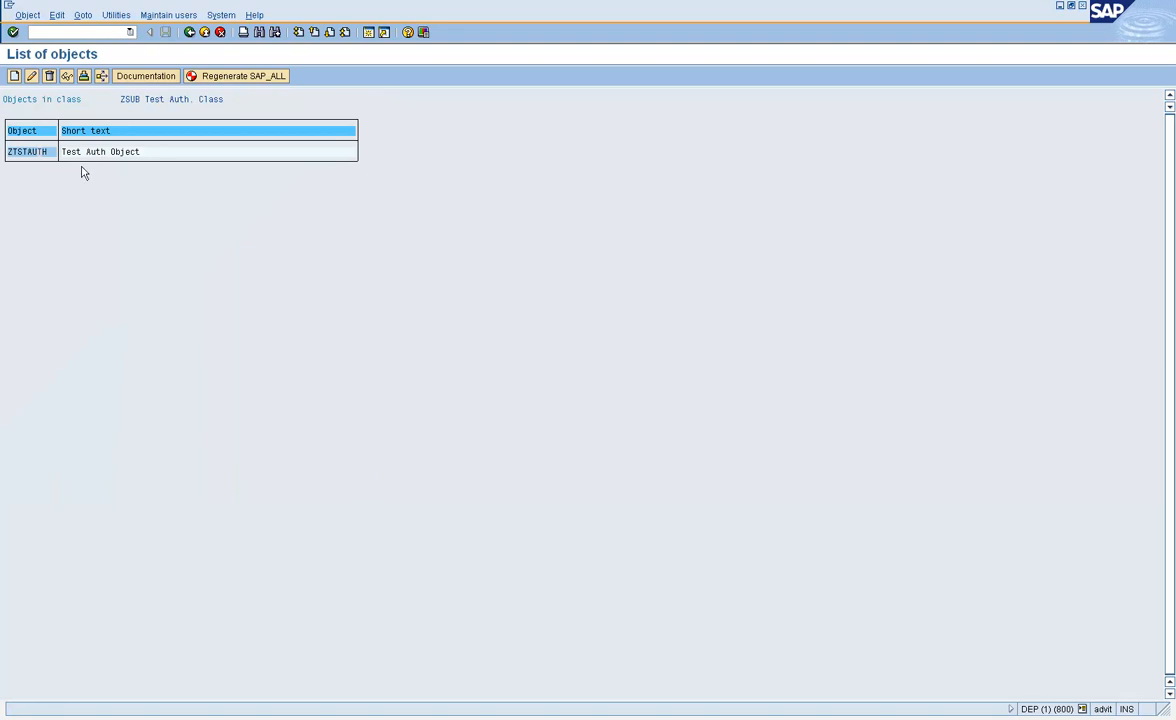
Step: Go back to the list of object classes and view the objects in class ZSUB again
left_click(189, 33)
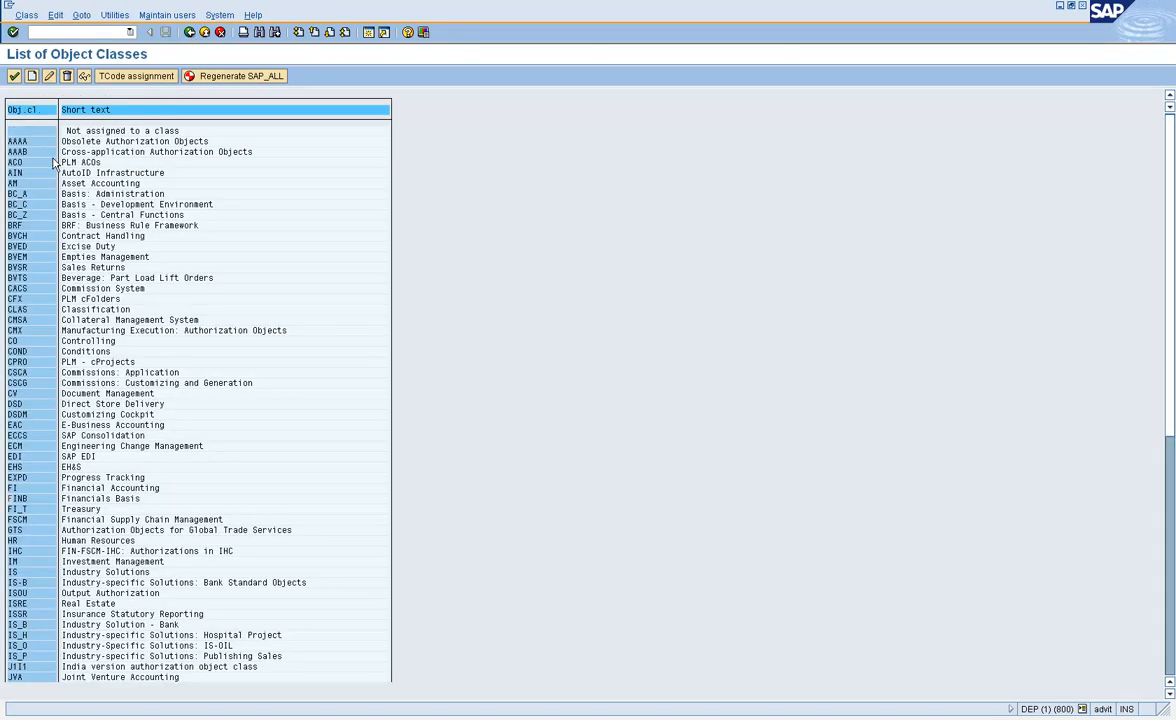
left_click(1170, 624)
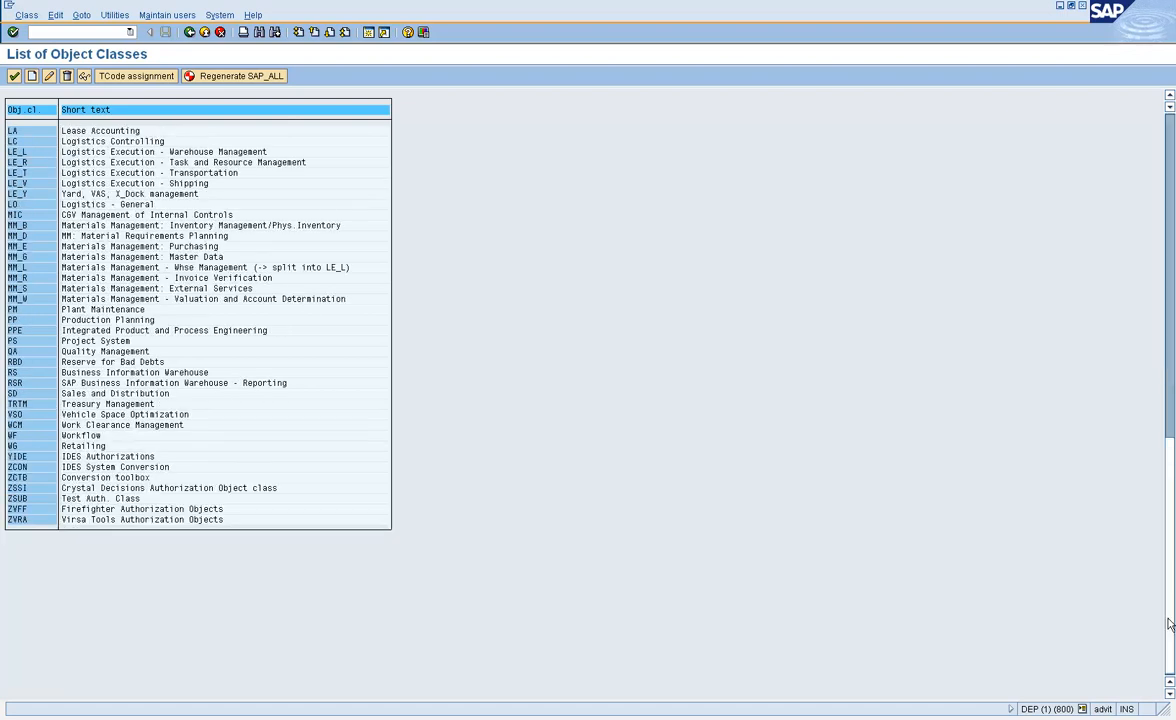
double_click(18, 499)
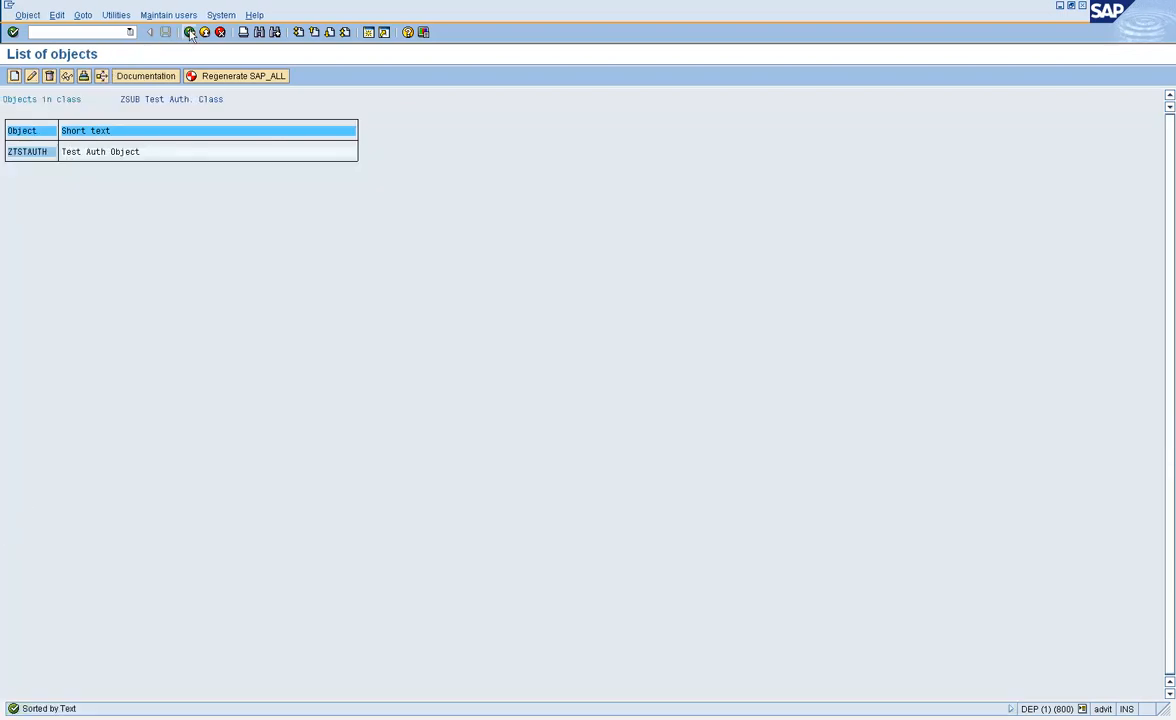
Step: Return to the object classes, open class BC_A Basis: Administration, and start a new authorization object named ZTSTAUTH
left_click(189, 32)
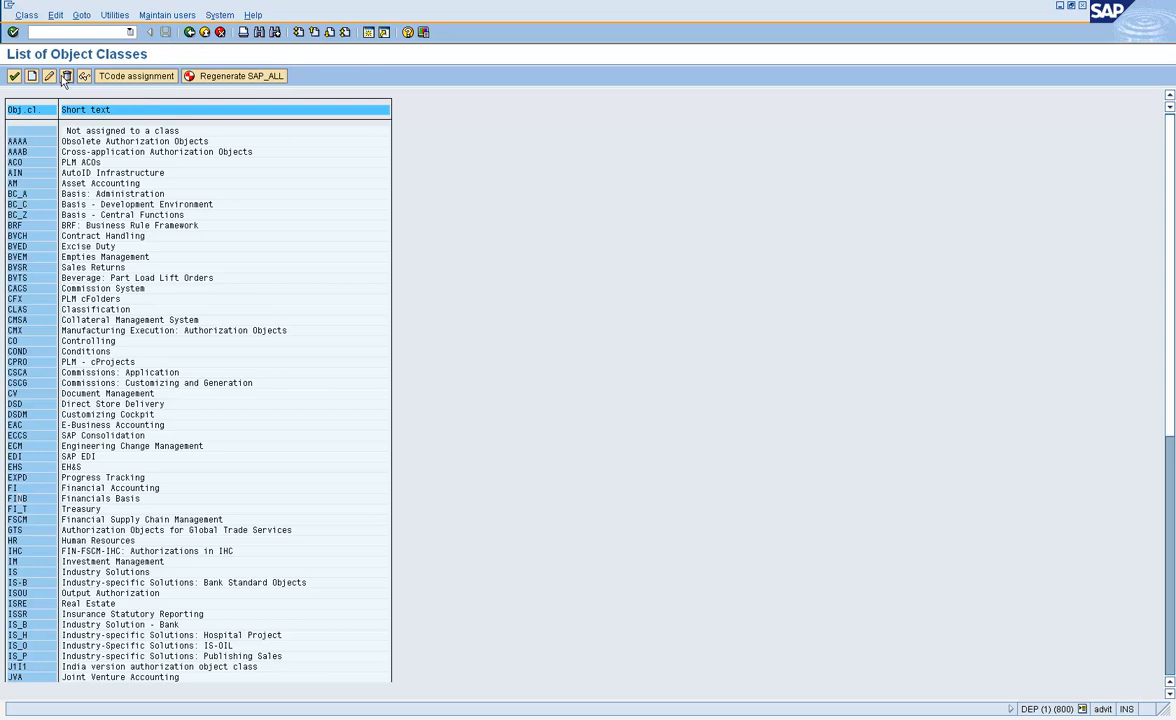
double_click(19, 196)
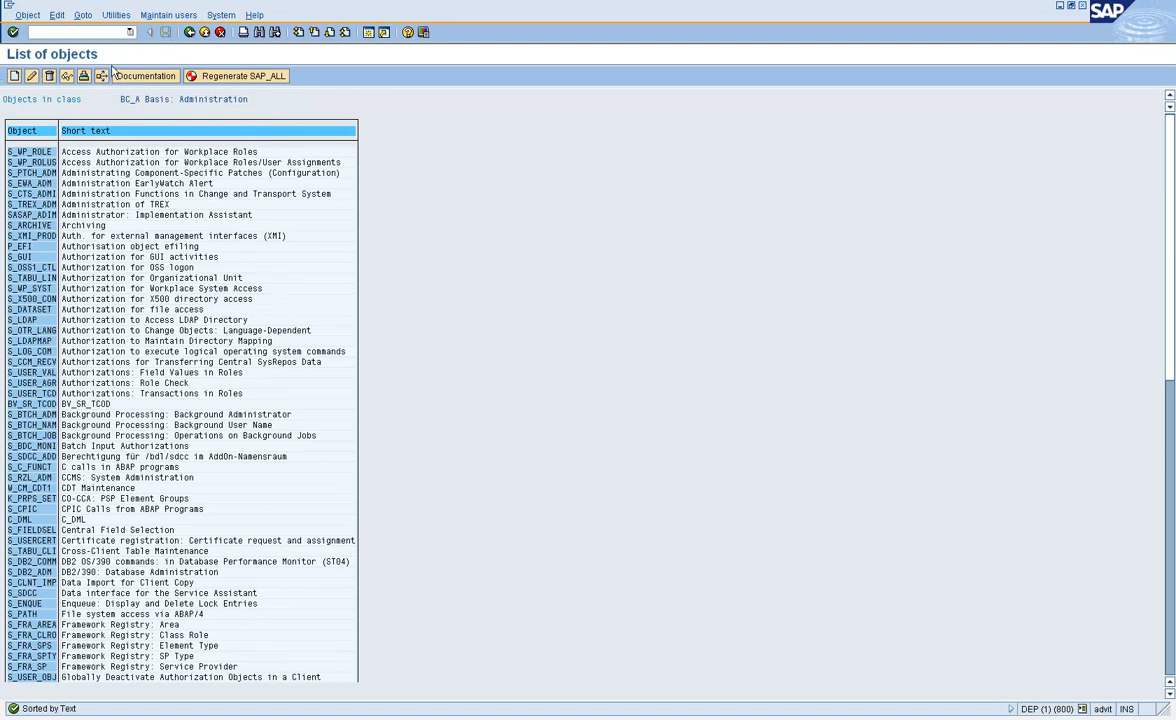
left_click(15, 76)
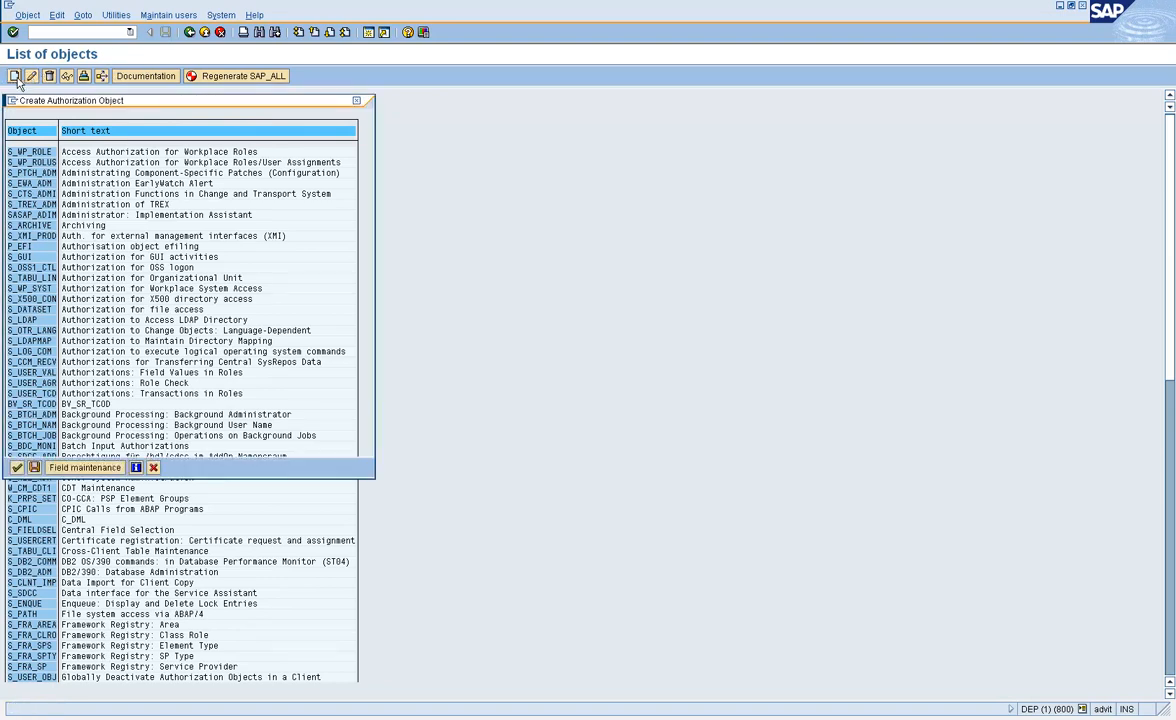
key("BackSpace")
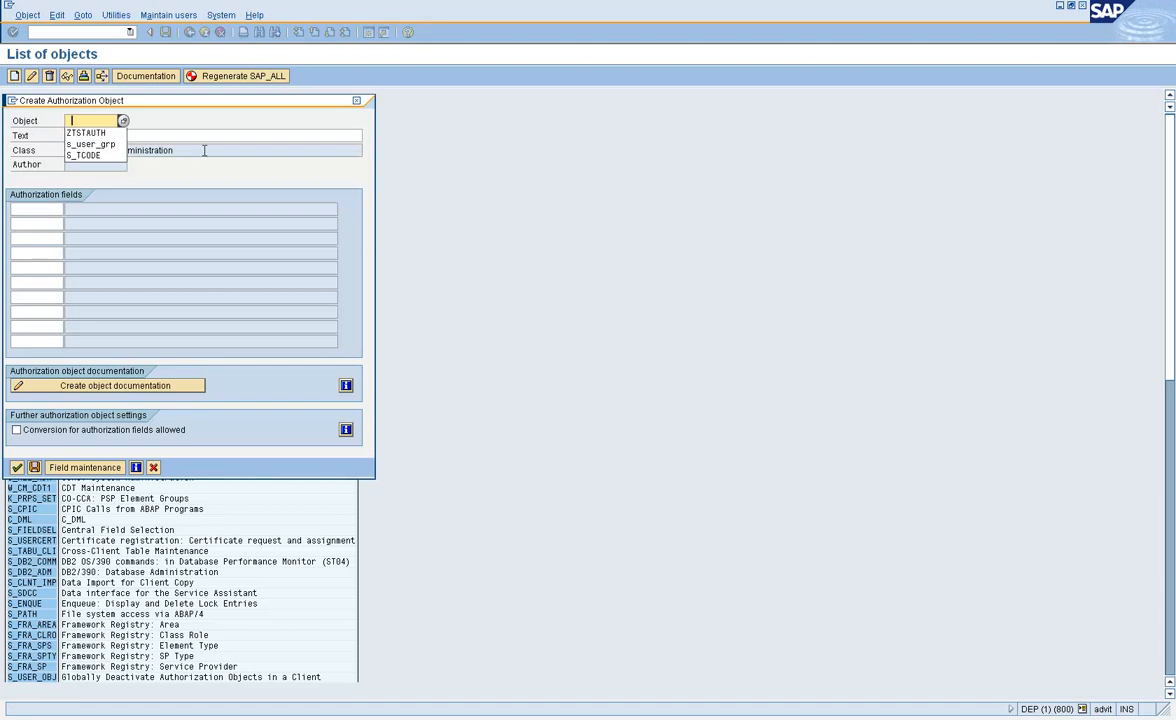
key("Down")
key("Return")
key("Tab")
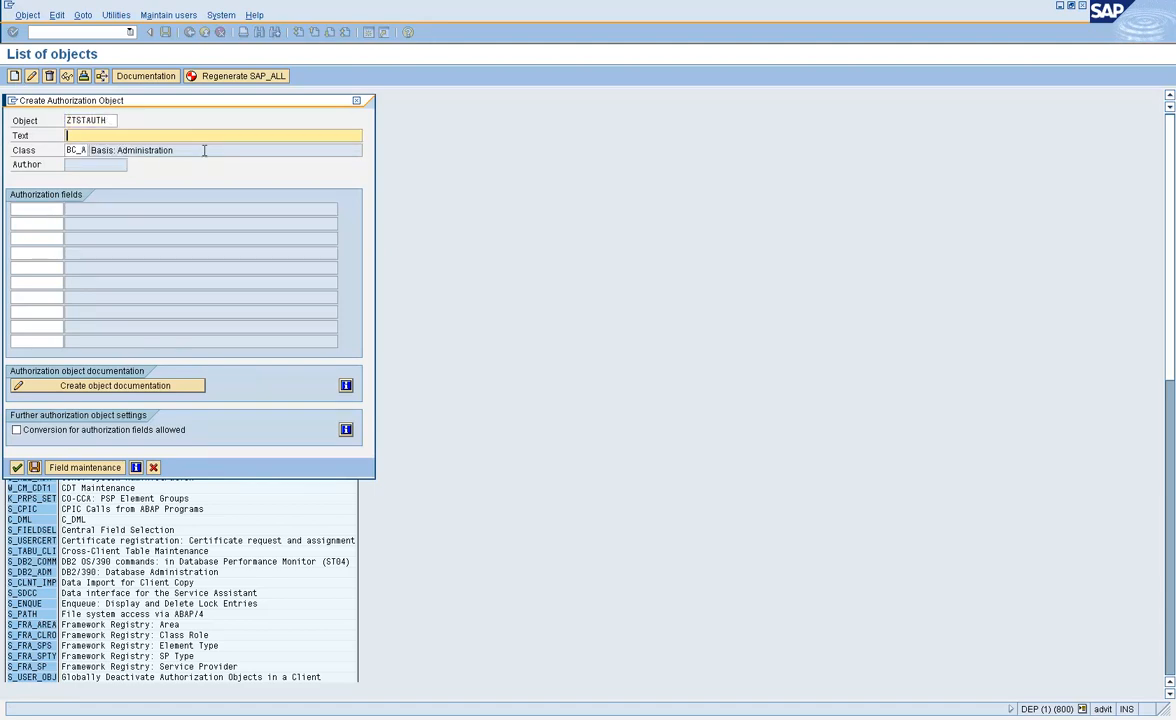
Step: Try to create the authorization object with the text Test Auth and no authorization fields, and cancel the creation
type("Test Auth")
key("Tab")
key("Tab")
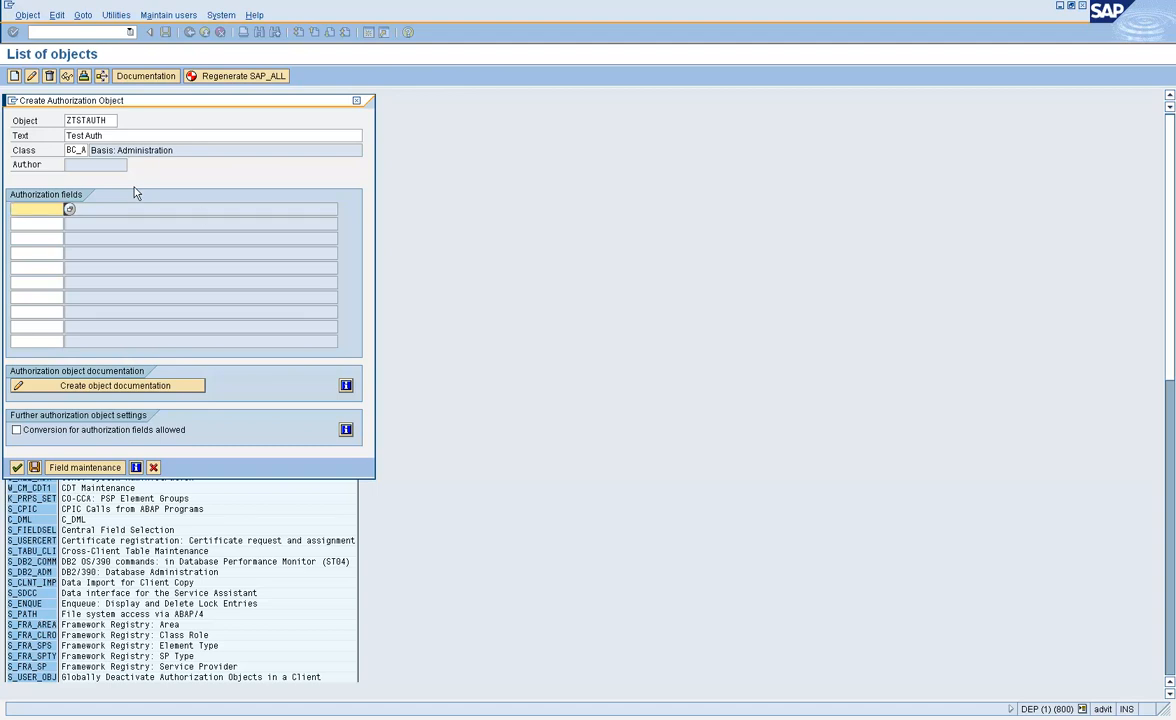
key("BackSpace")
key("Return")
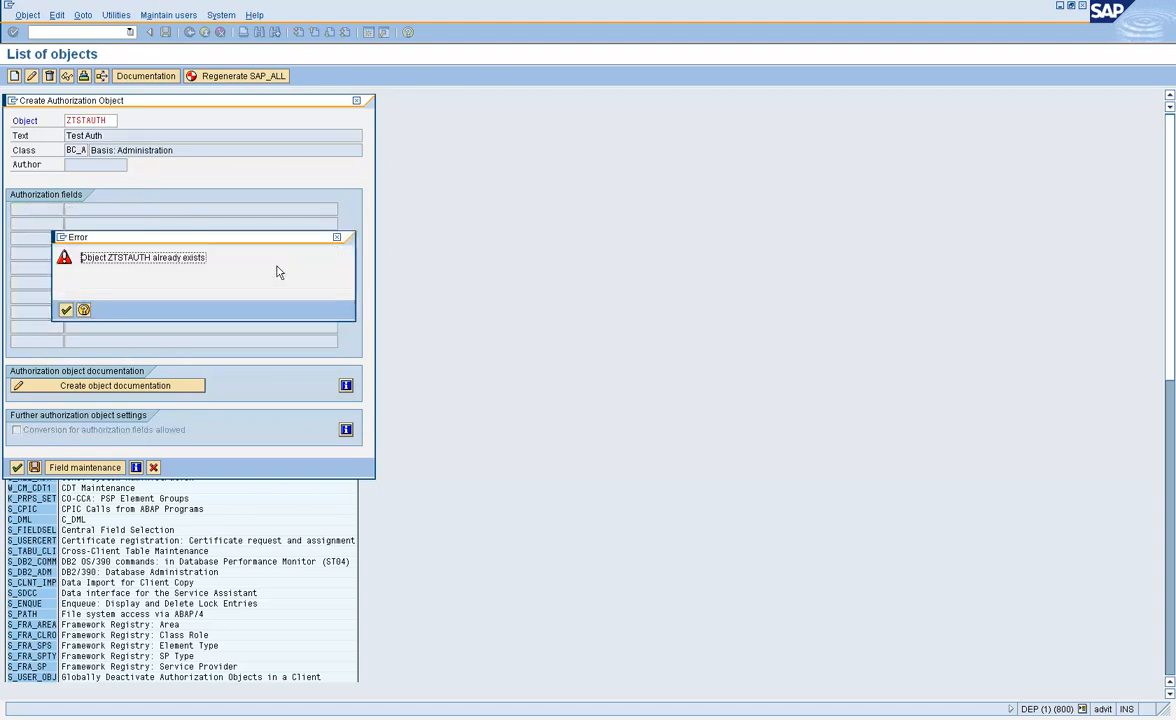
key("Return")
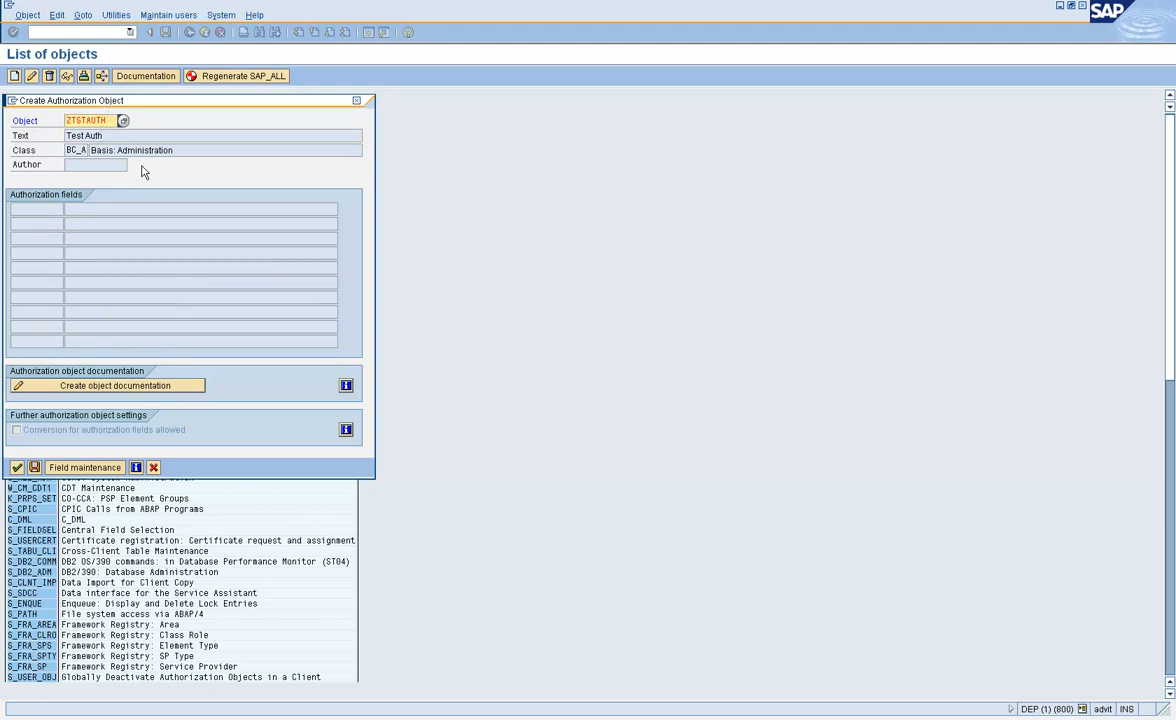
left_click(153, 467)
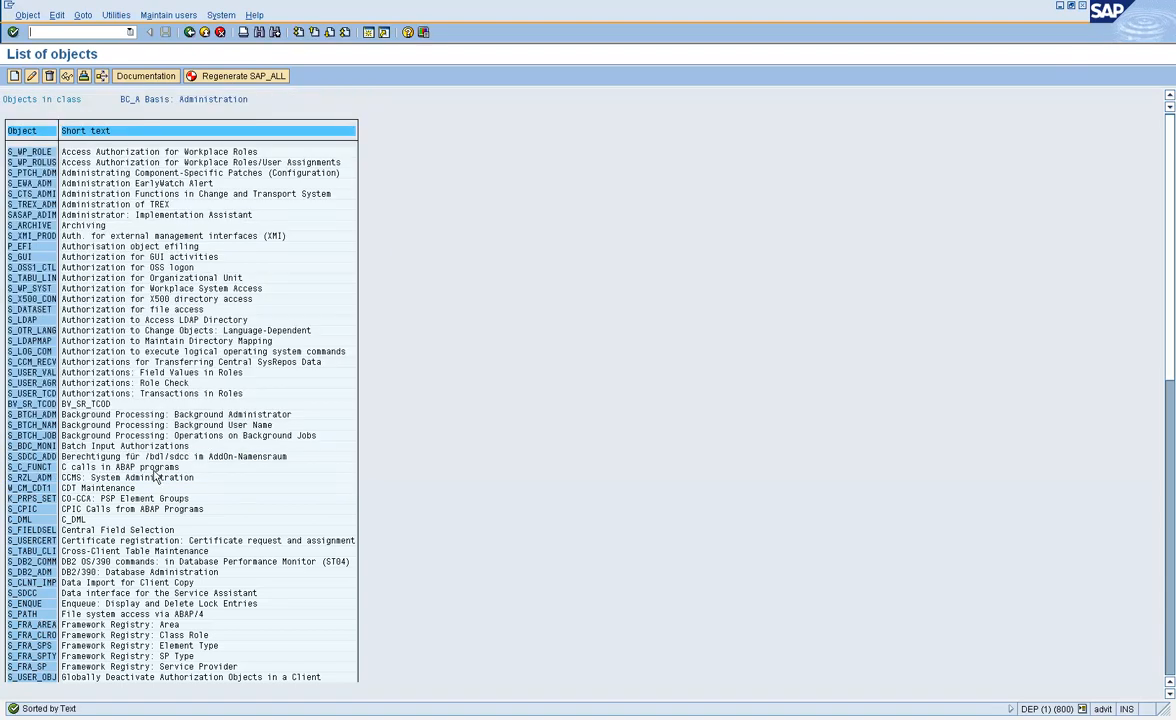
Step: Leave the object class maintenance, rerun transaction SU21, and view the objects in class ZSUB
left_click(190, 32)
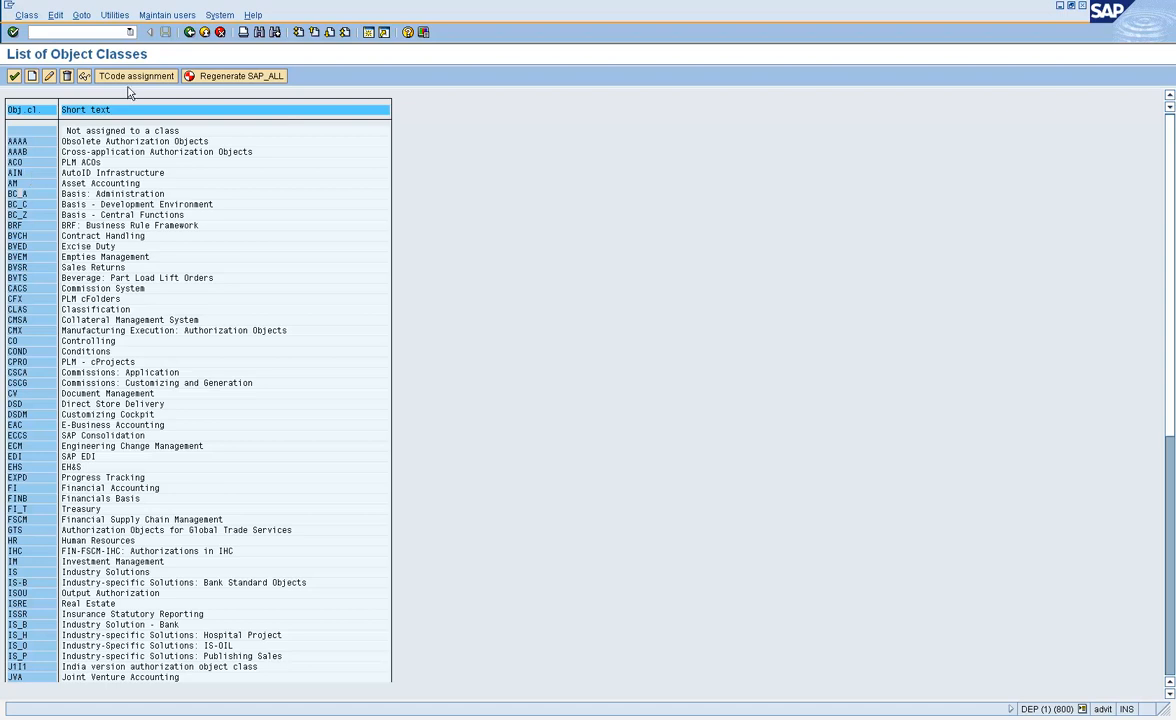
left_click(191, 33)
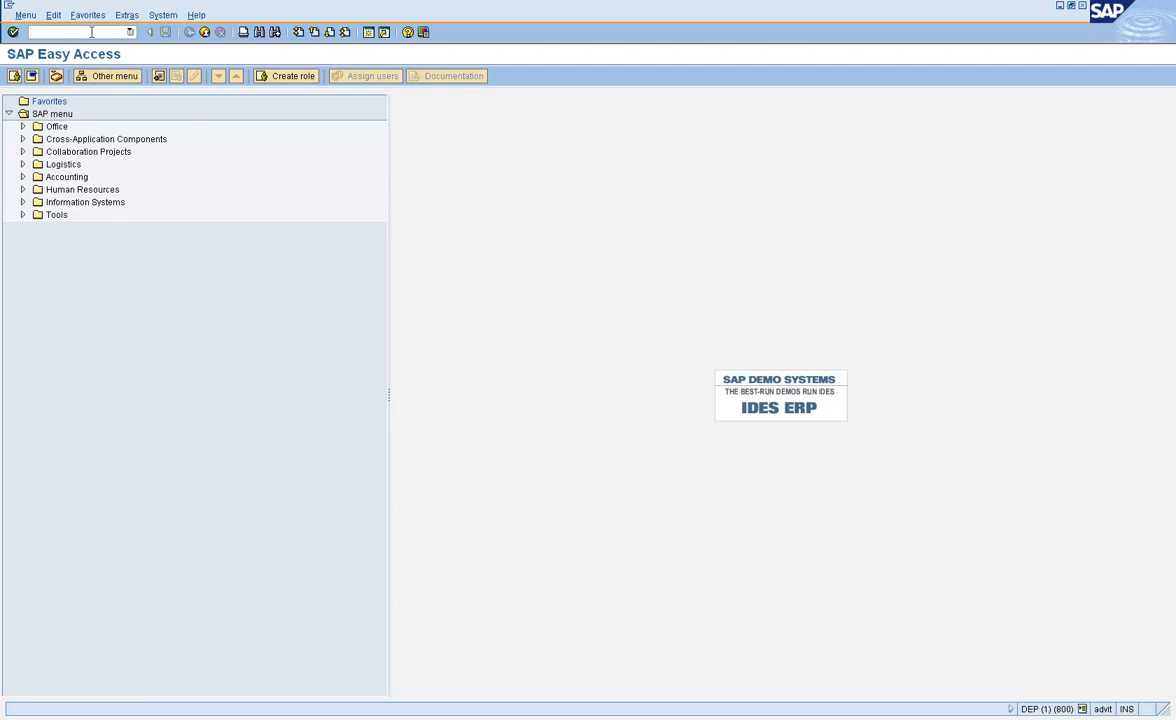
type("u21")
key("Return")
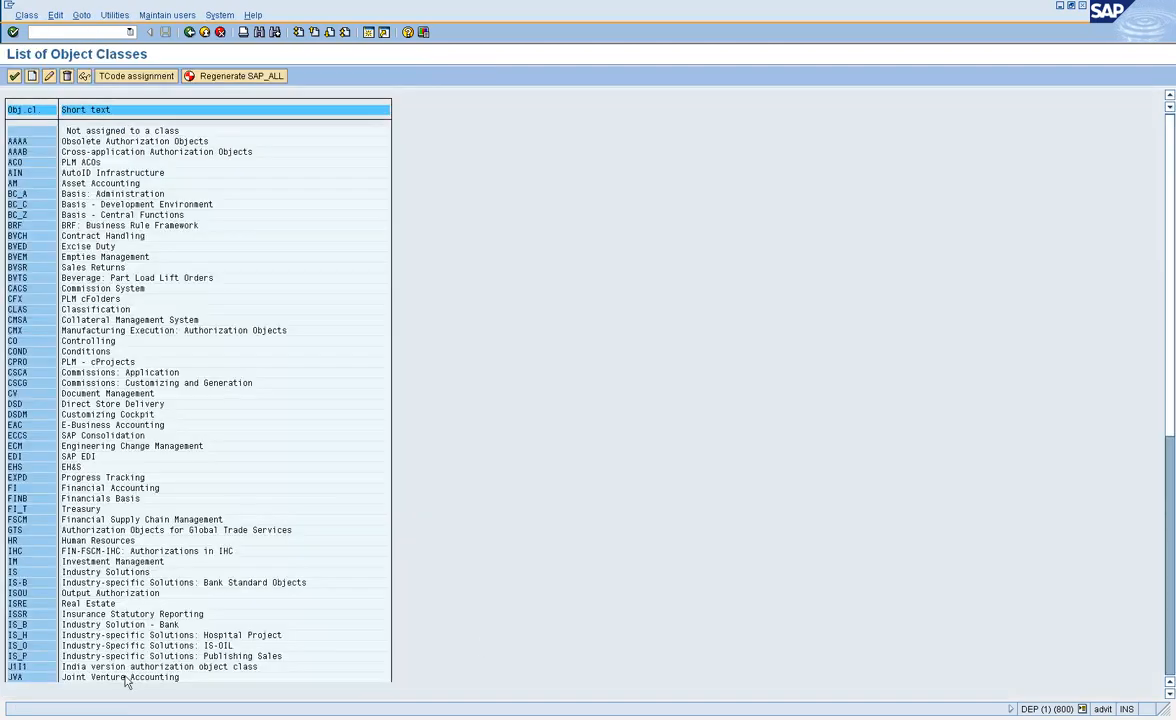
left_click(1170, 567)
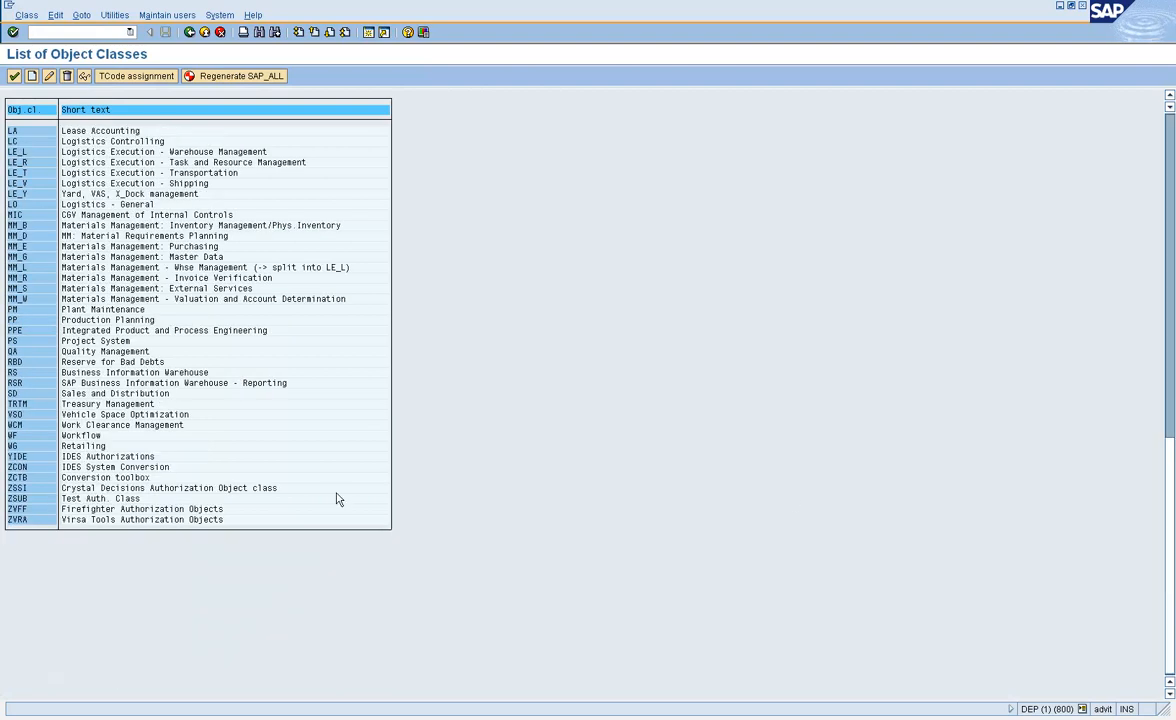
double_click(22, 499)
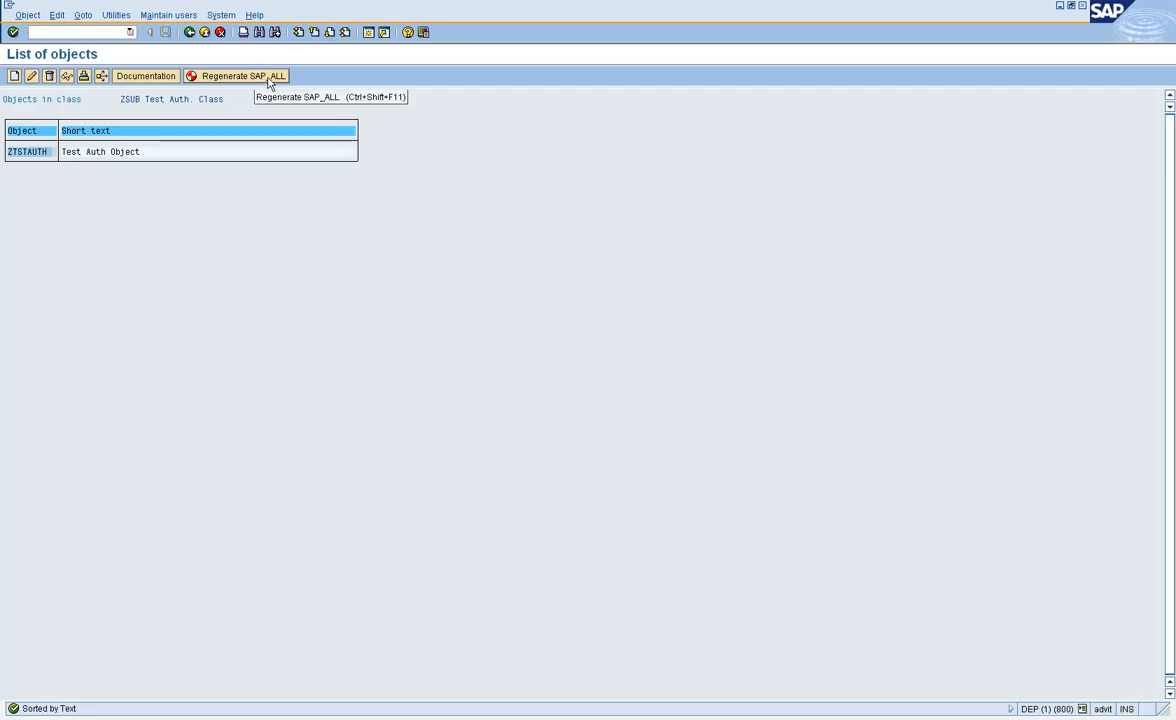
Step: Exit SU21 to SAP Easy Access and open the transaction for manually editing authorization profiles
left_click(190, 33)
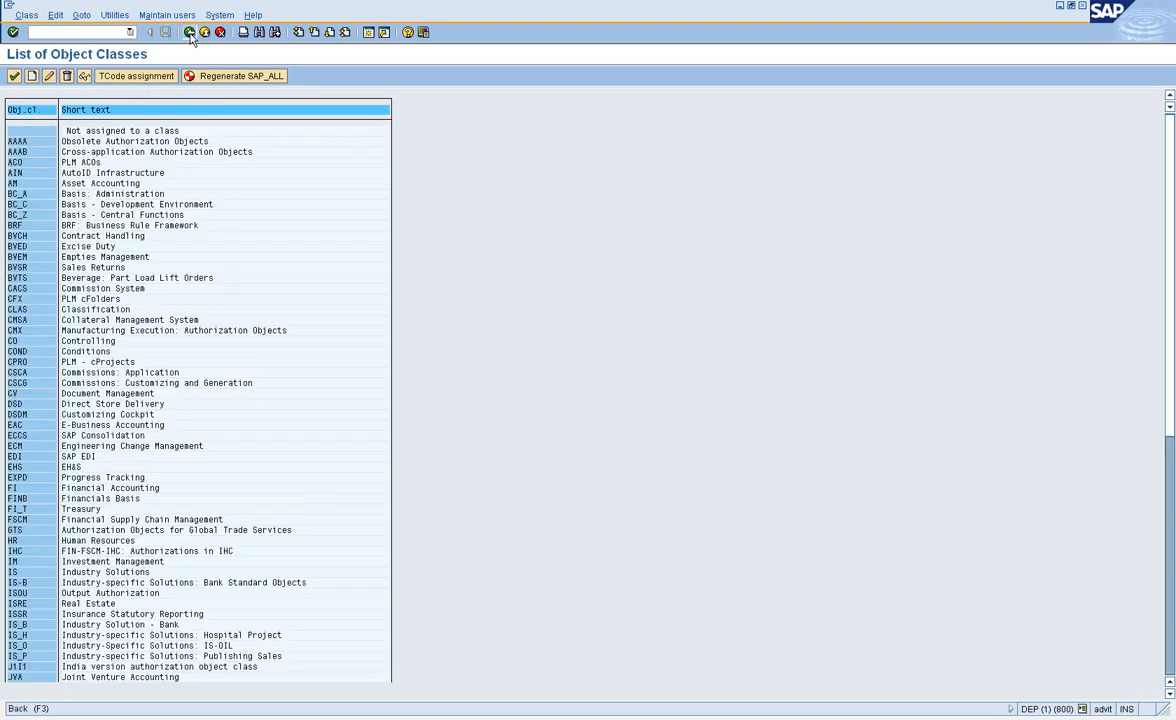
left_click(190, 33)
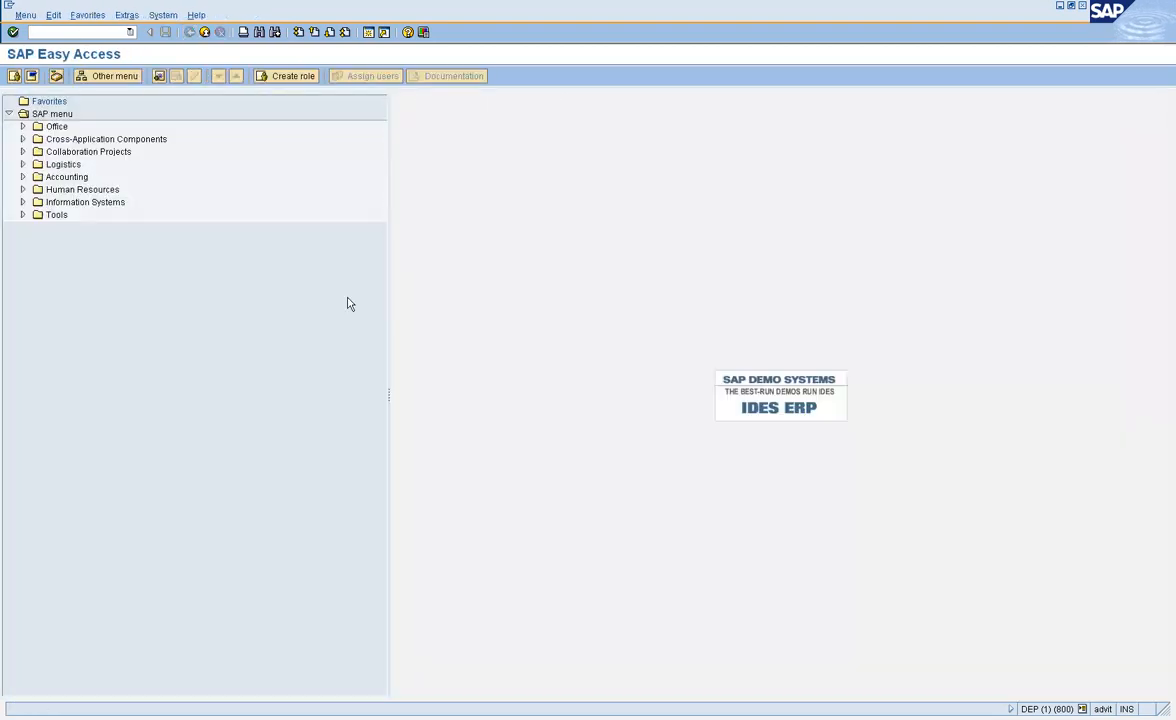
type("su012")
key("Return")
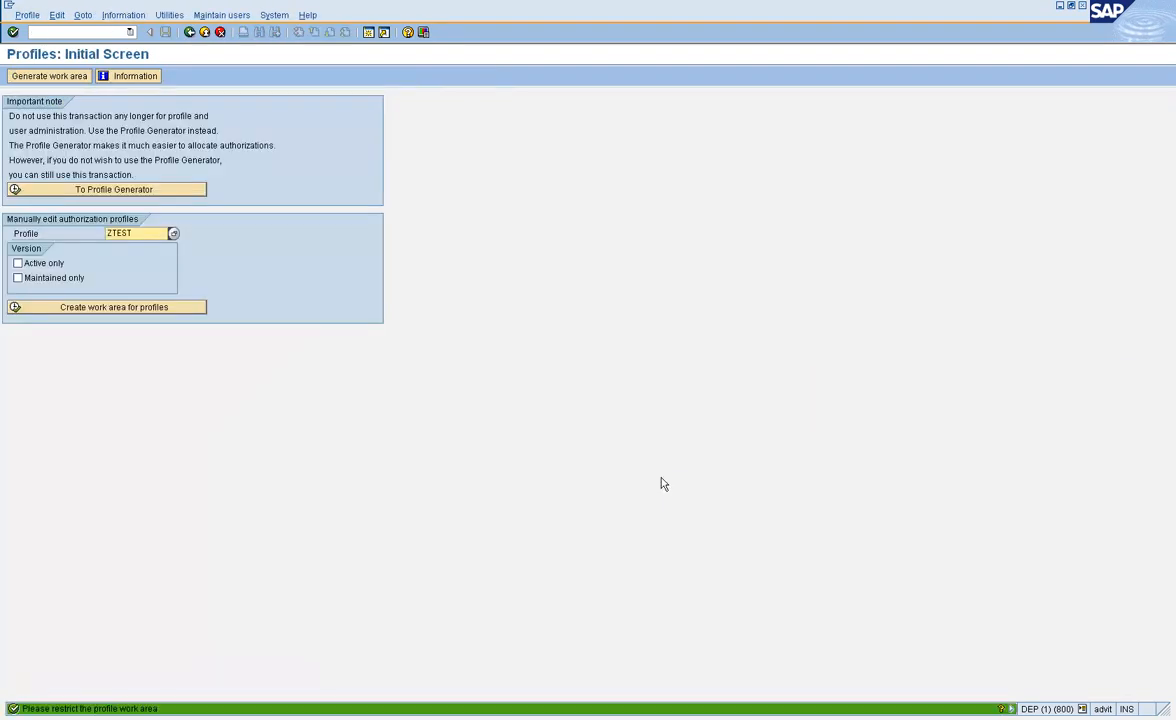
Step: Set the profile to ztest1 and generate the profile work area
left_click_drag(135, 235, 74, 250)
key("BackSpace")
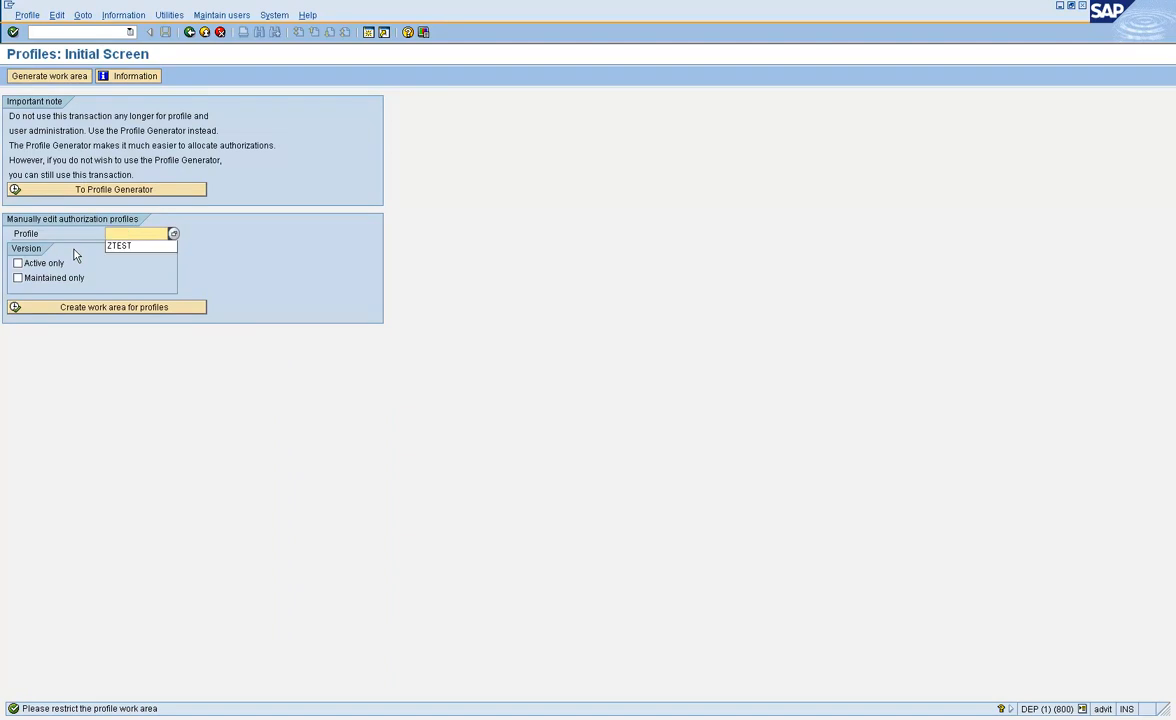
left_click(62, 229)
type("ztest1")
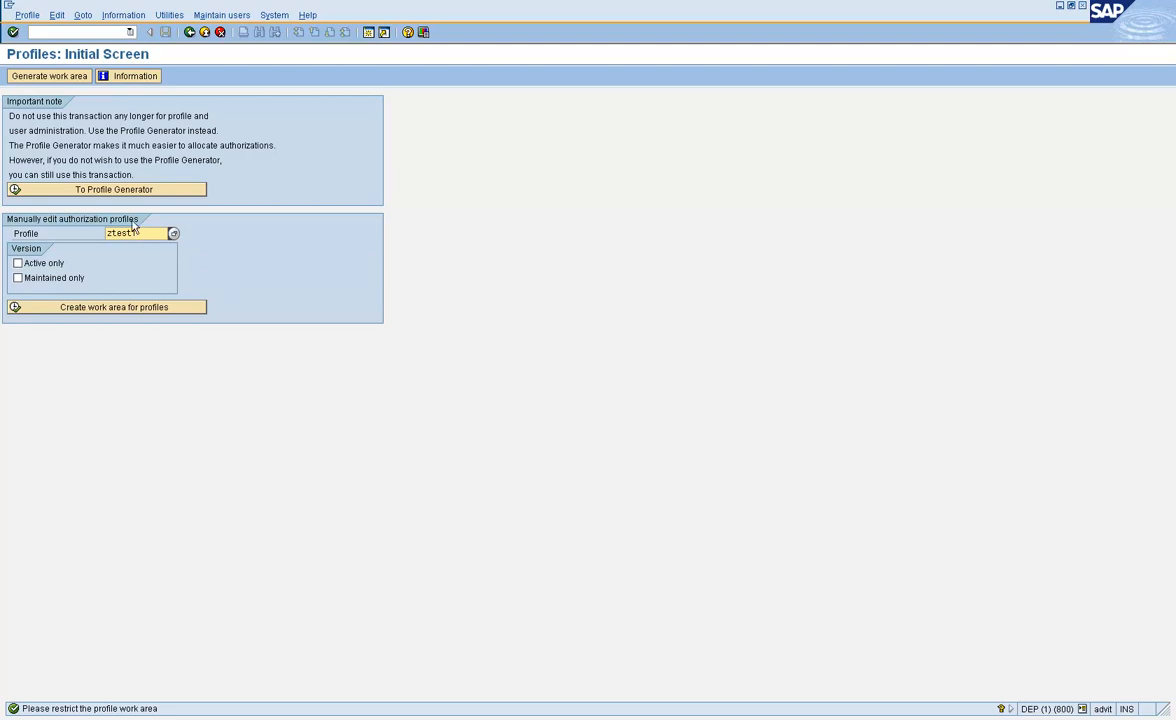
left_click(54, 76)
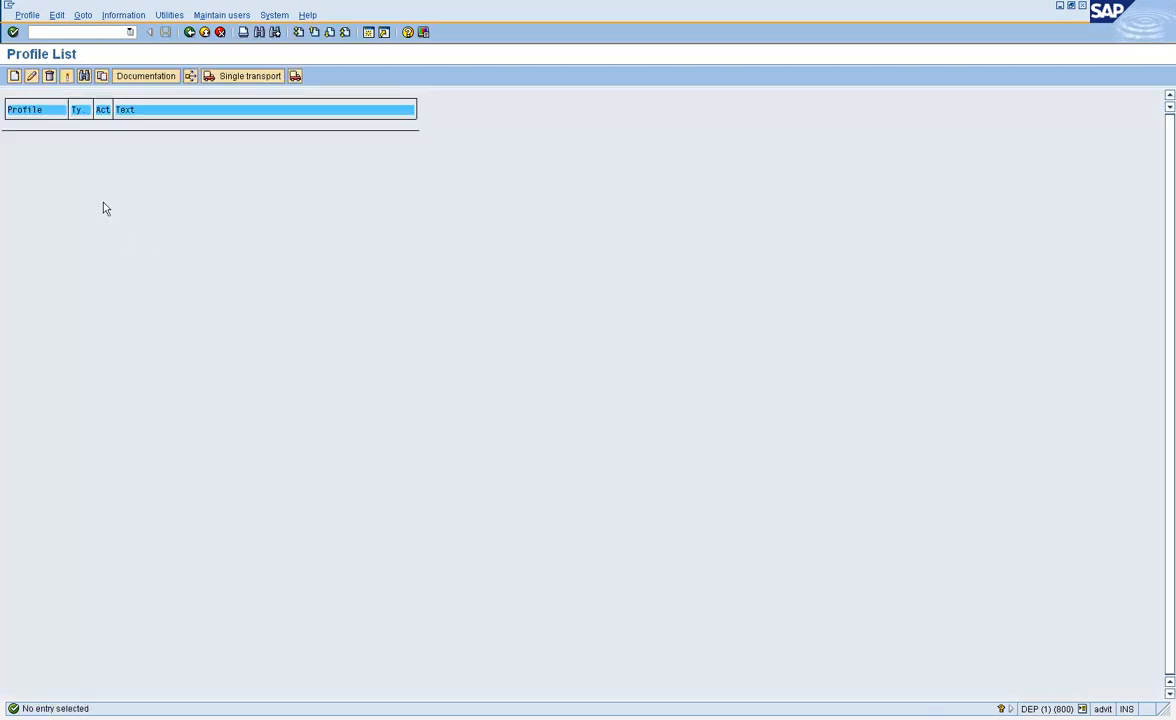
Step: Create a new single profile named ZTEST2 with the text TEST
left_click(15, 77)
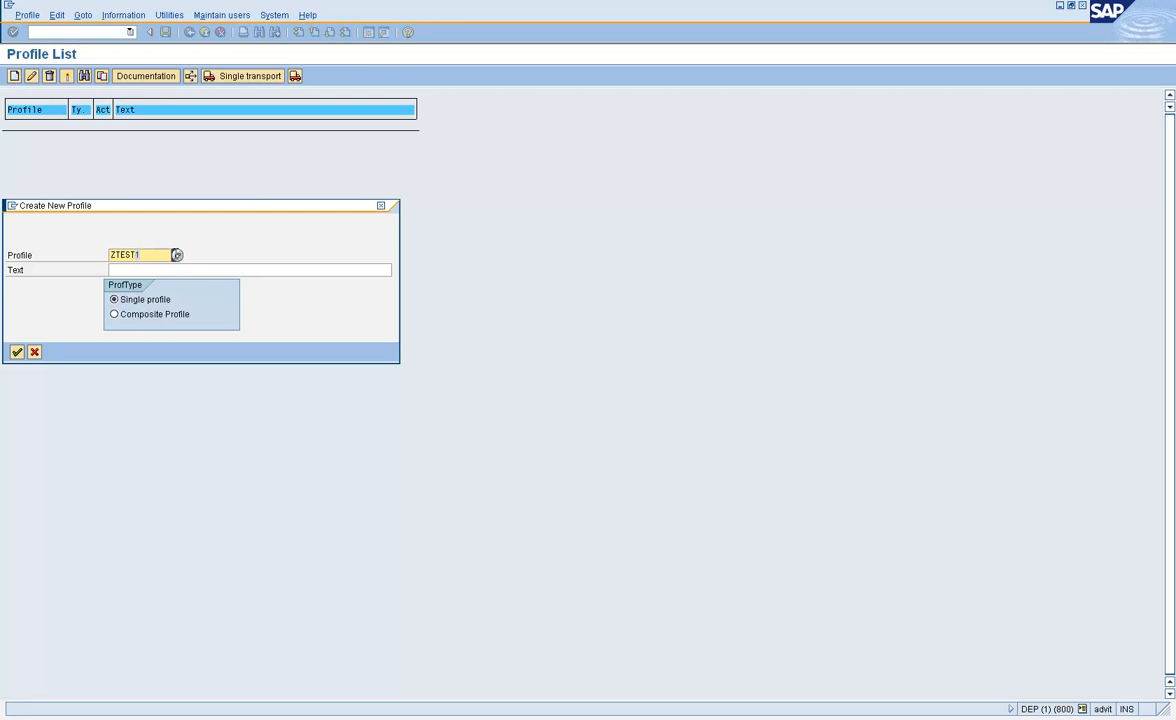
key("BackSpace")
type("2")
left_click(152, 269)
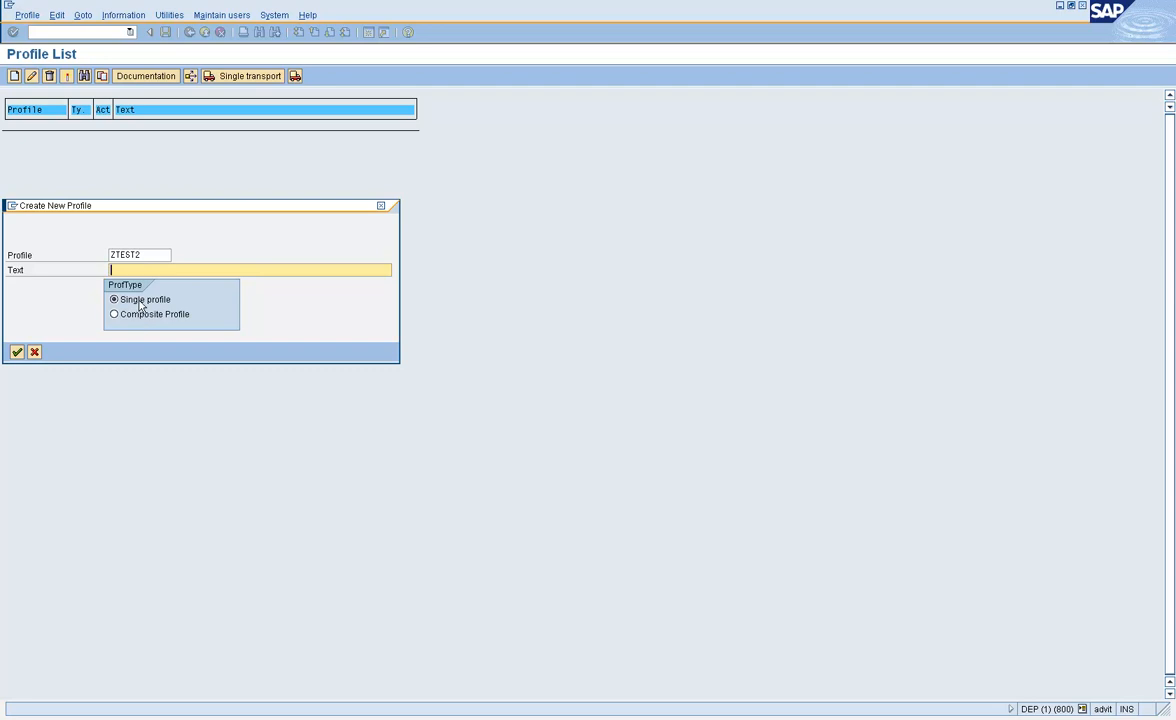
left_click(141, 303)
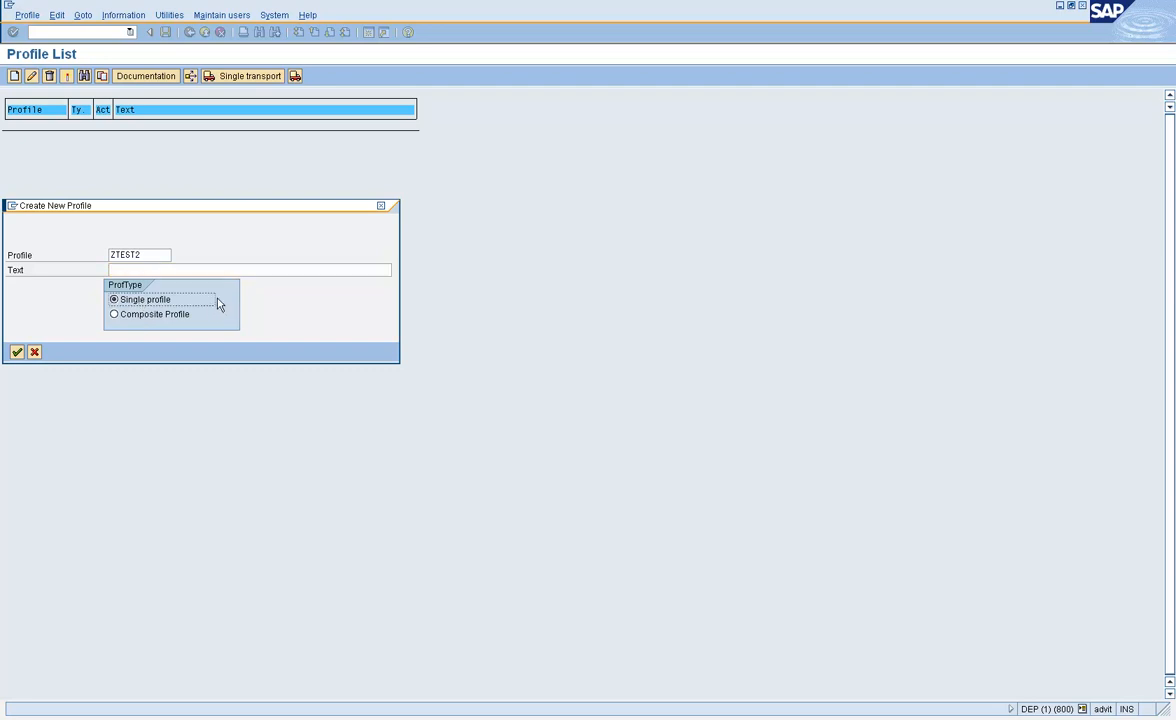
left_click(171, 318)
left_click(151, 303)
left_click(130, 270)
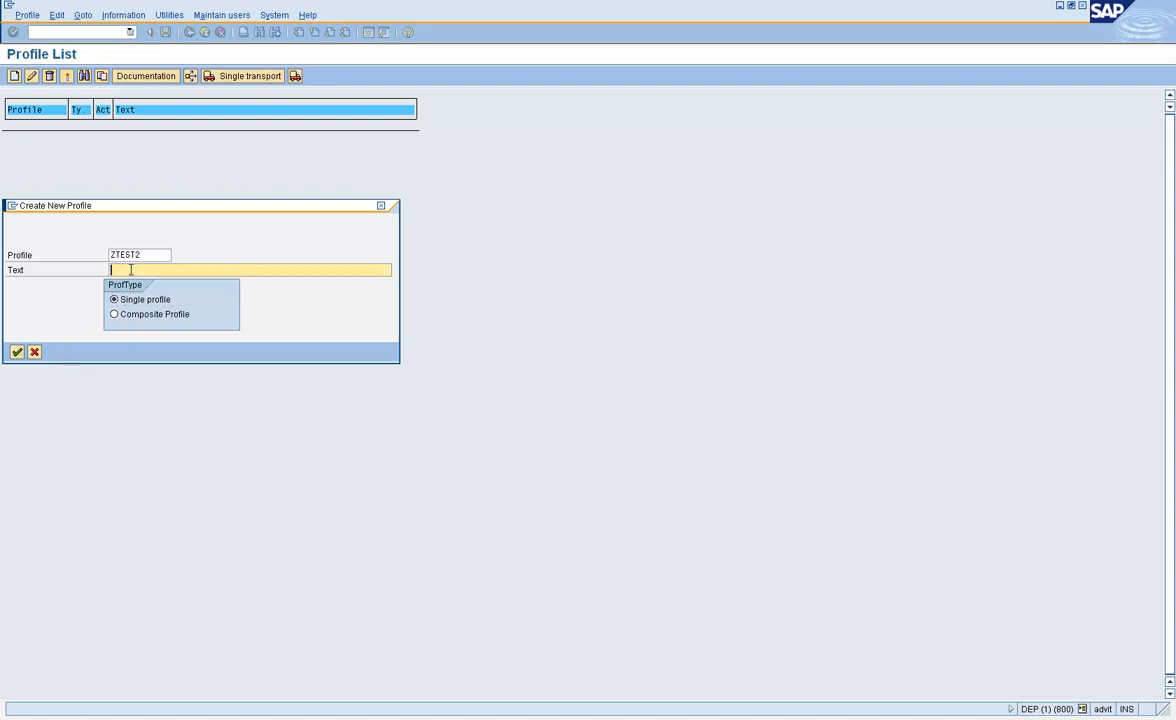
type("TEST")
key("Return")
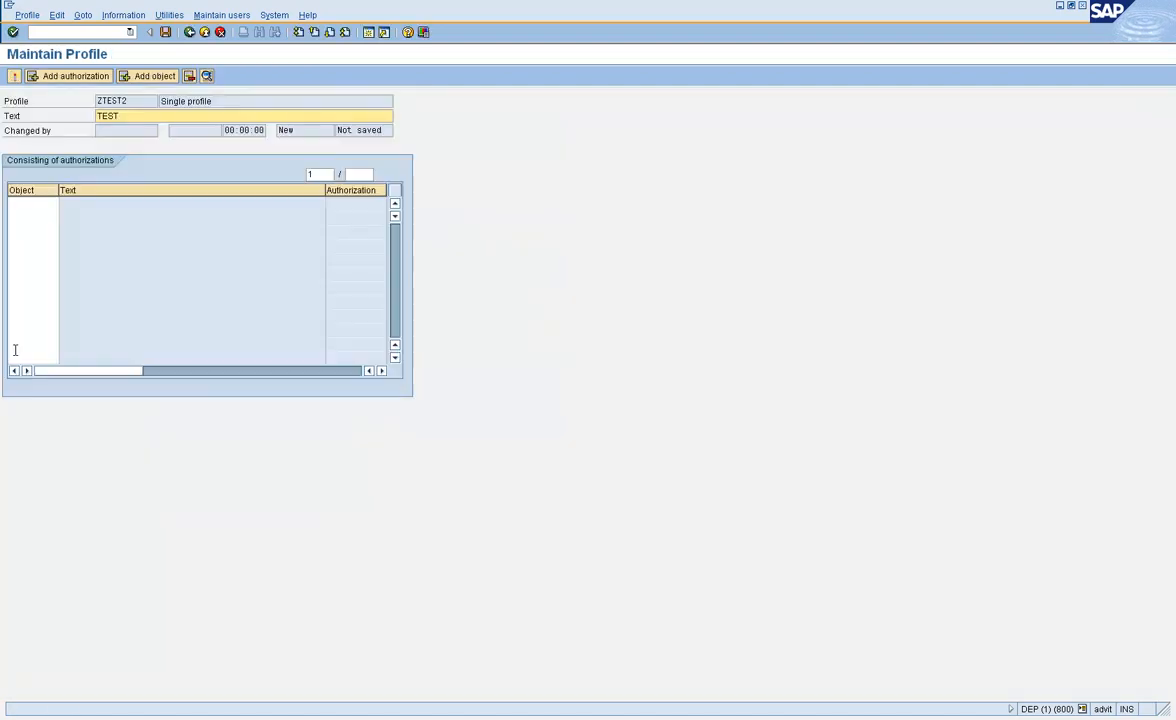
Step: Add authorization object S_TCODE as the first entry in the profile's list of authorizations
left_click(35, 203)
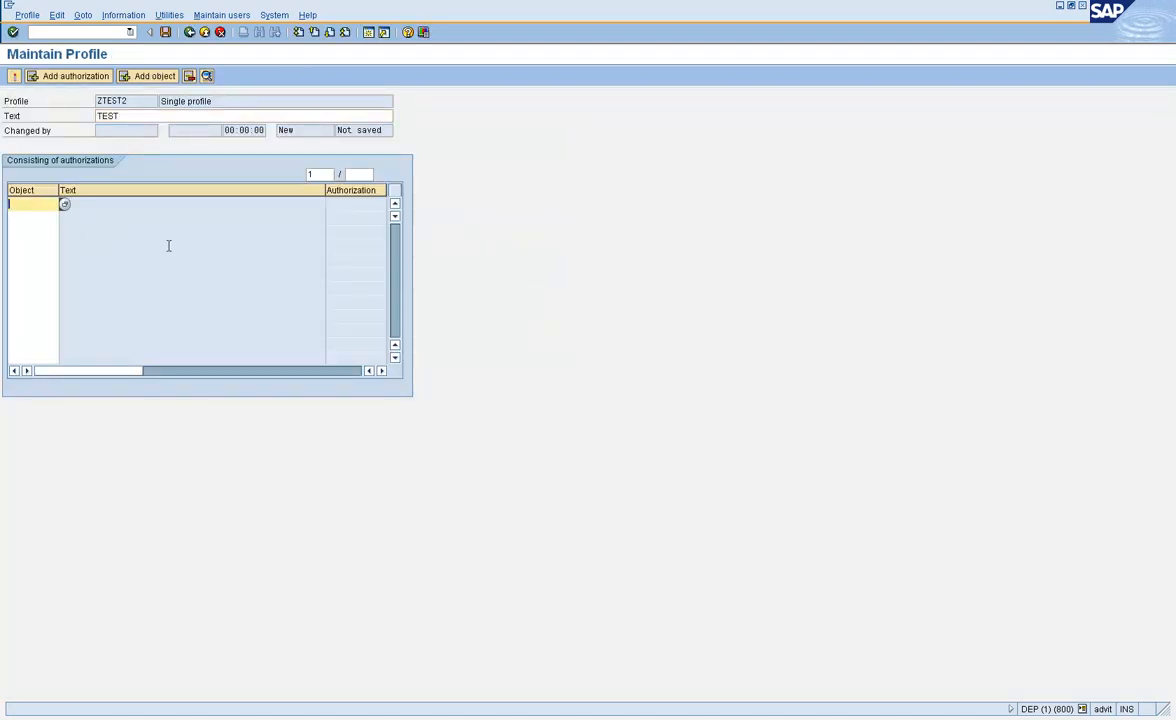
key("BackSpace")
key("Down")
key("Down")
key("Down")
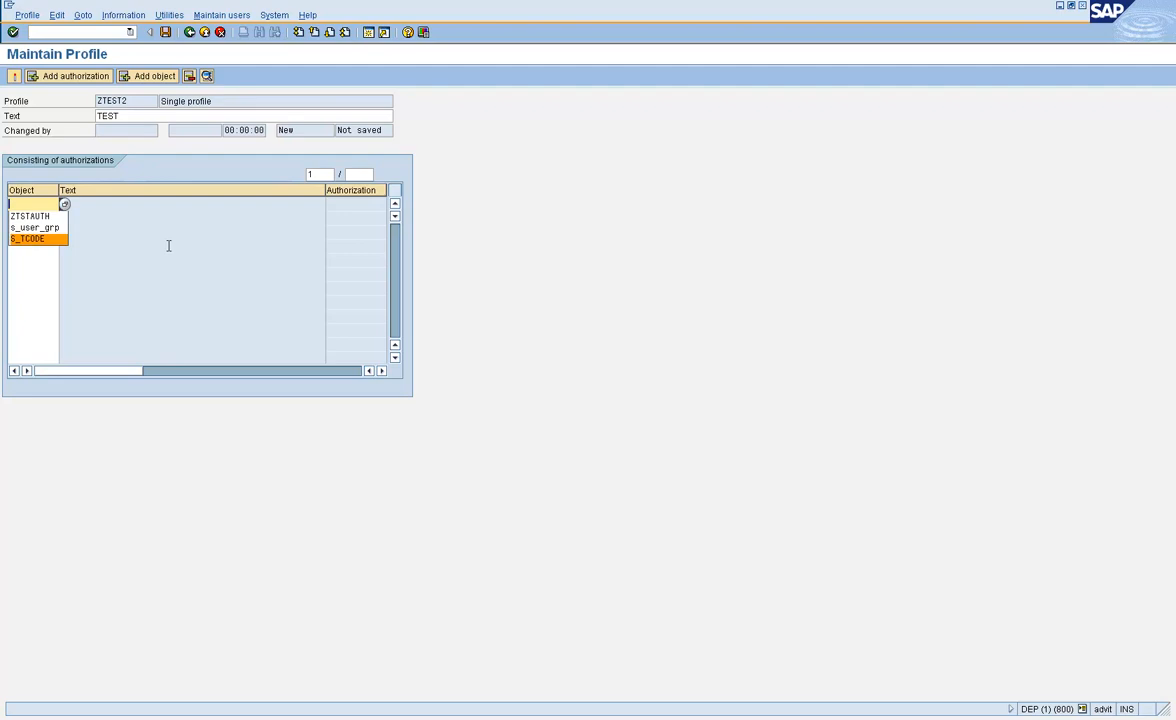
key("Return")
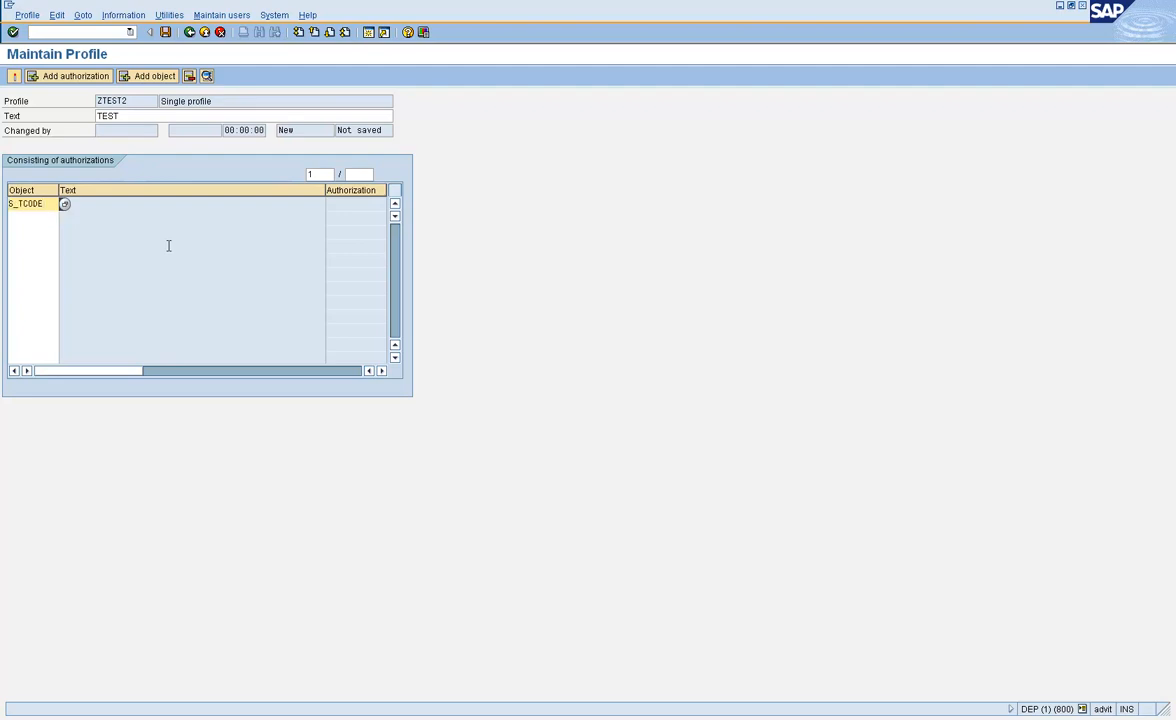
key("Return")
key("Tab")
key("Tab")
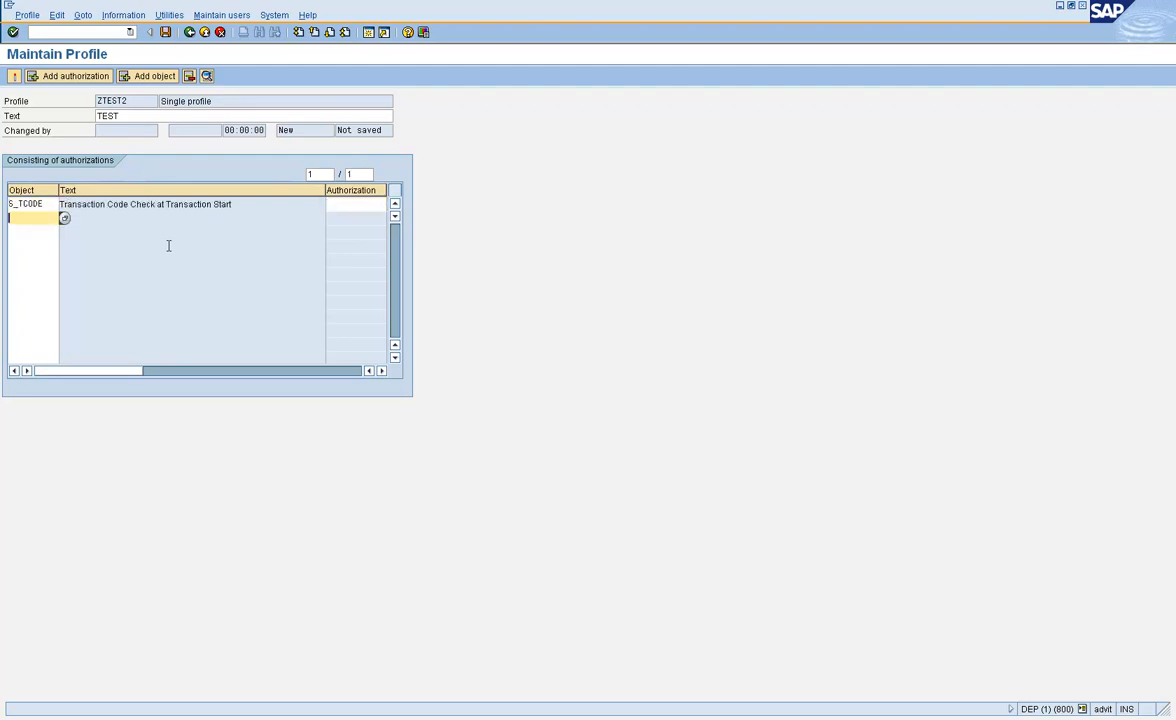
Step: Add authorization object S_USER_GRP as the second entry and save the profile
key("BackSpace")
key("Down")
key("Down")
key("Down")
key("Return")
key("Return")
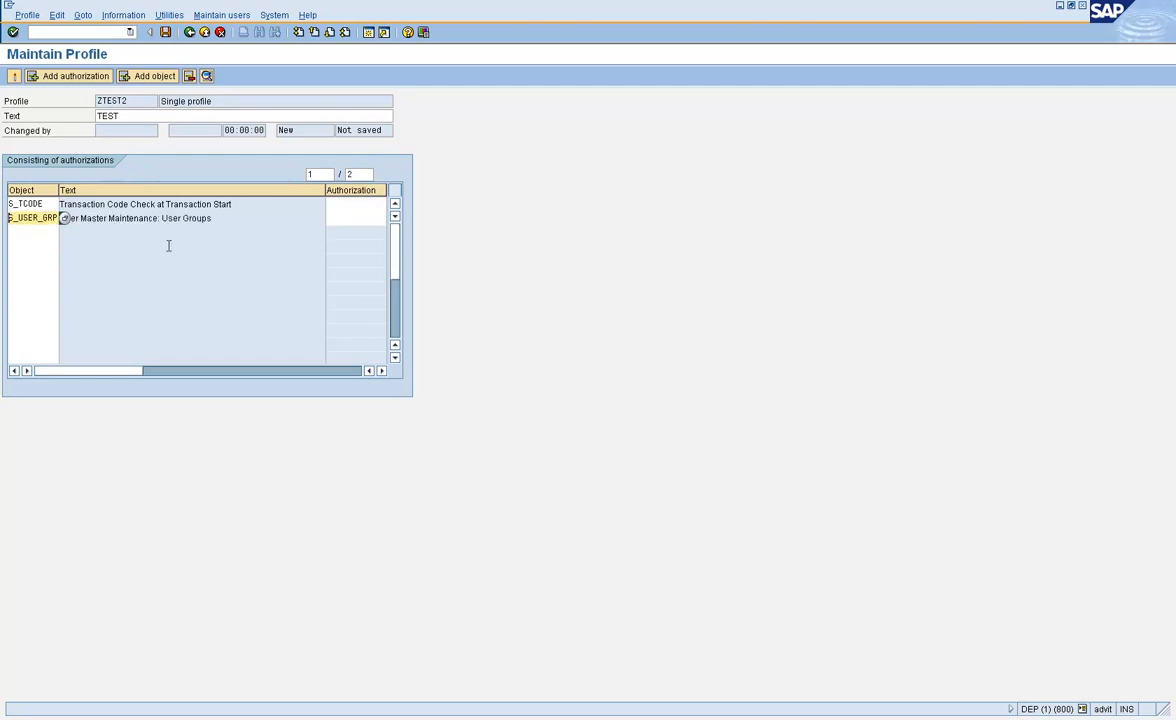
left_click(166, 32)
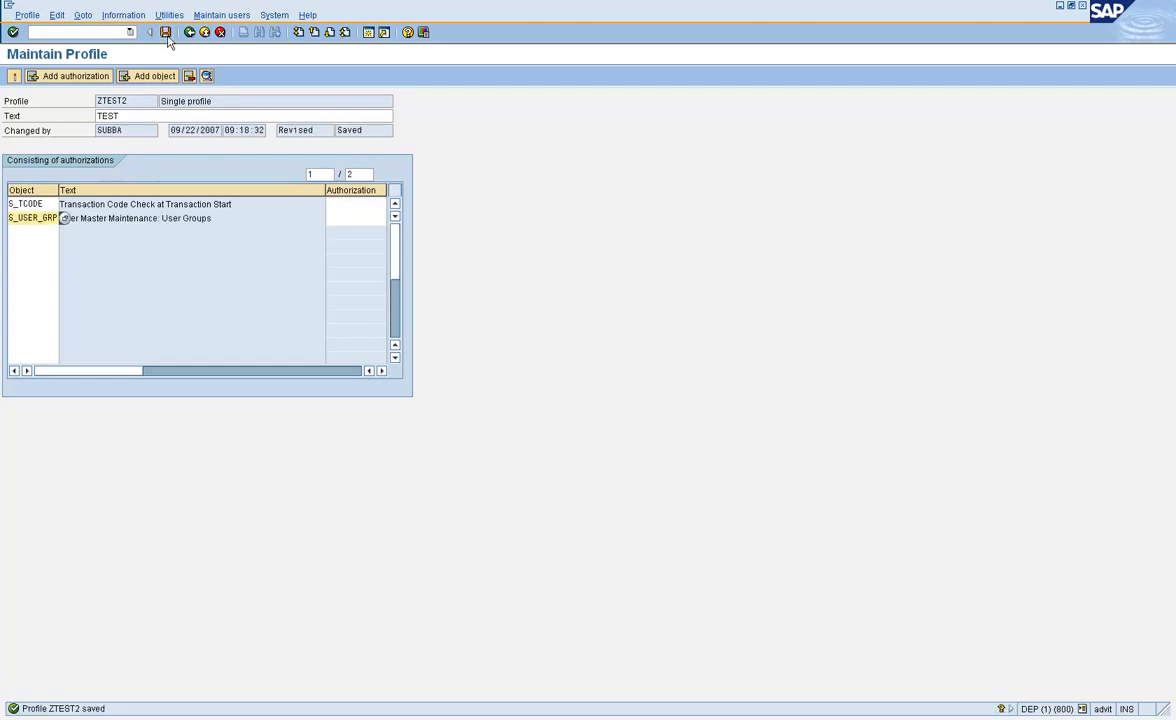
Step: Enter ztest2_1 as the authorization for object S_TCODE
left_click(343, 204)
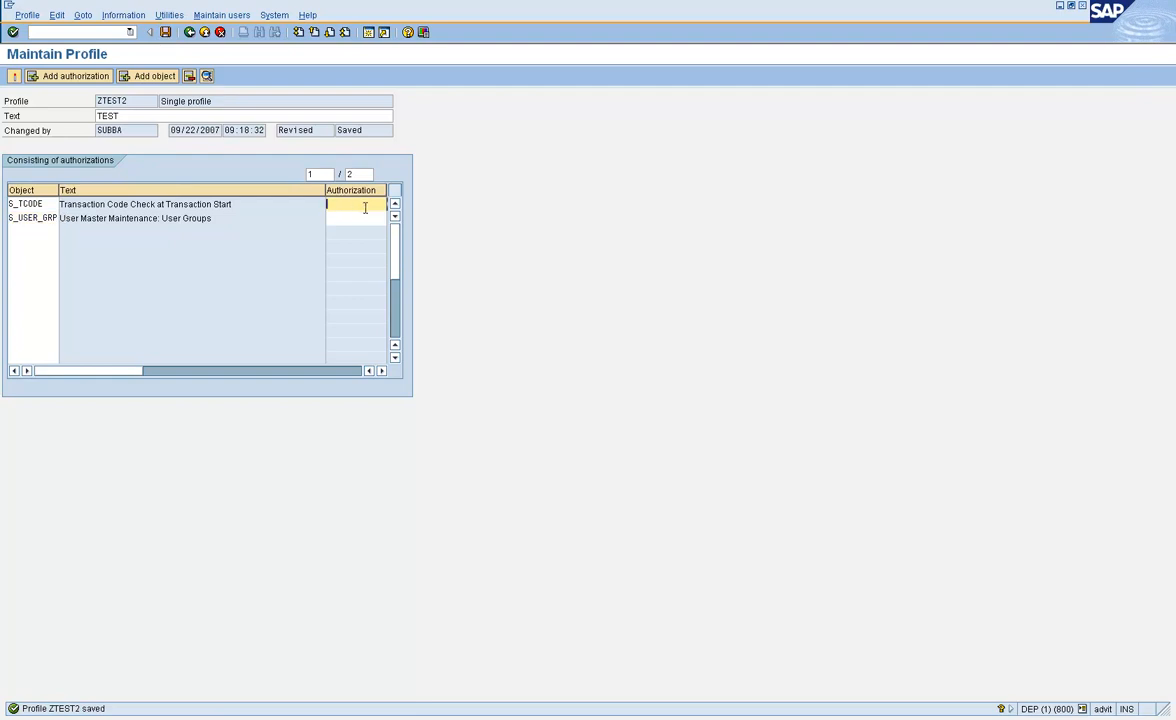
key("Down")
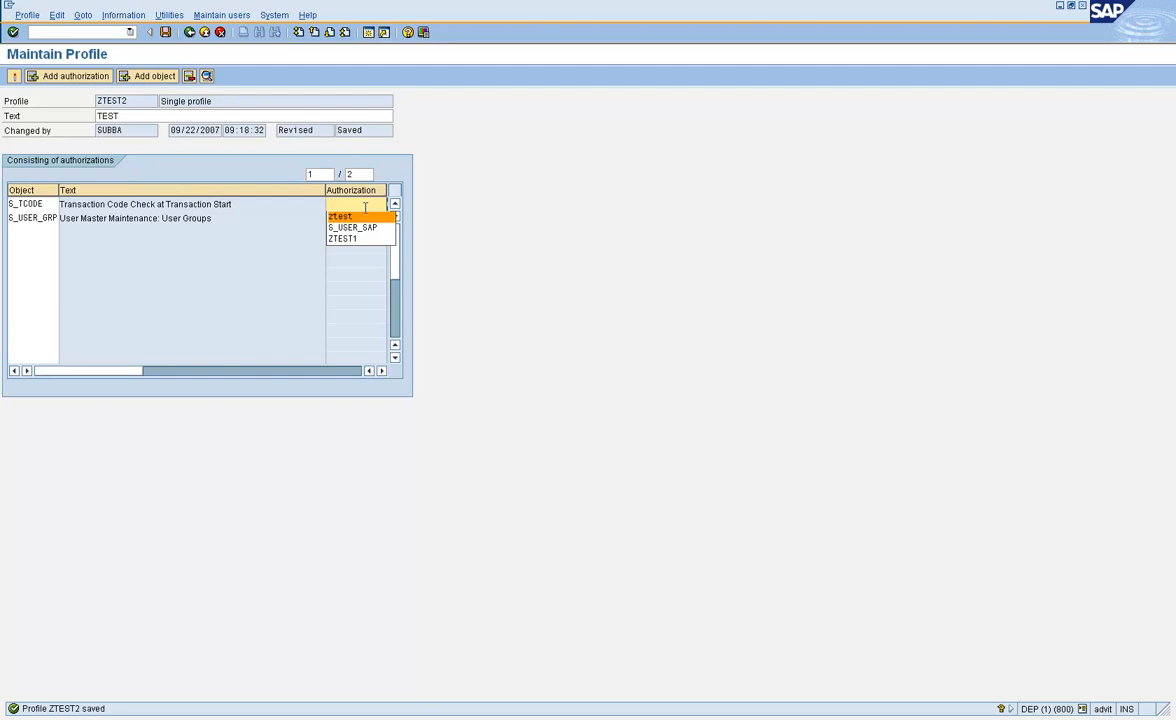
key("Return")
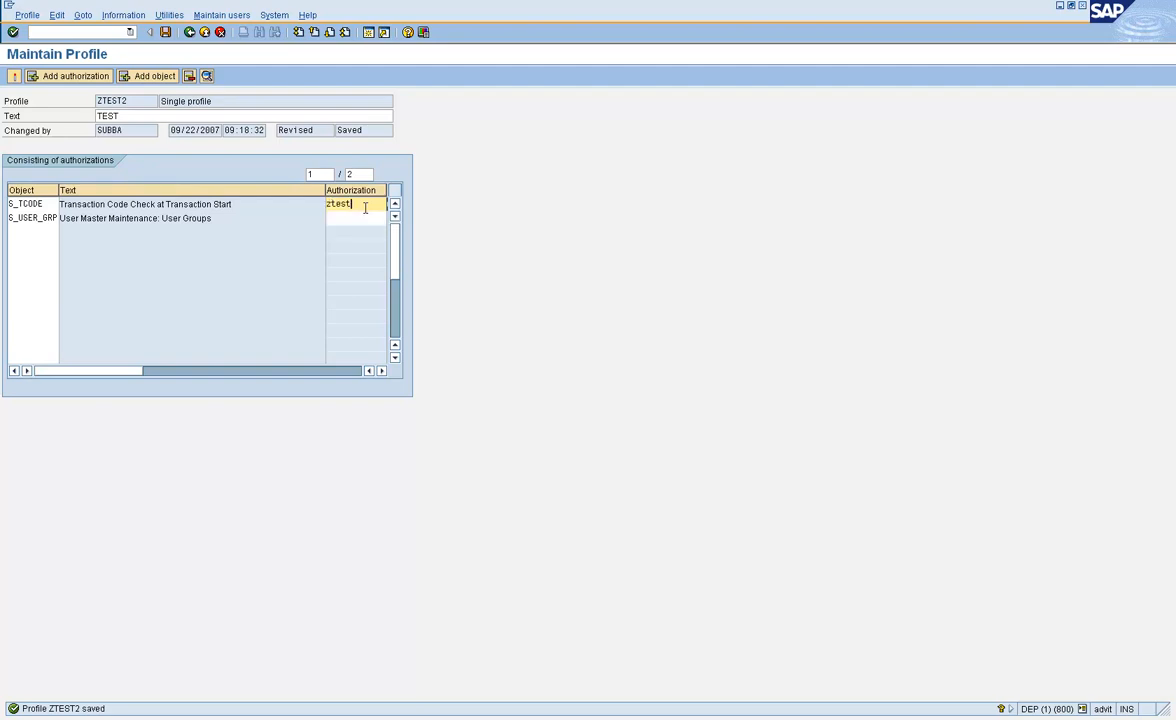
type("2_1")
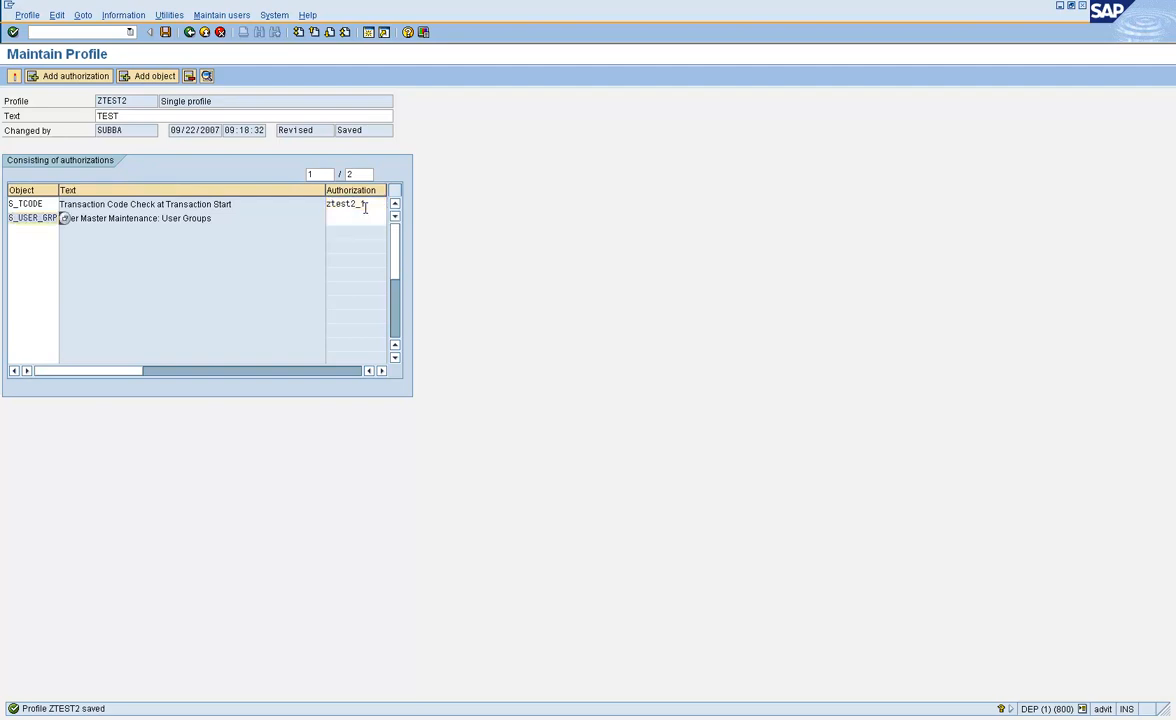
Step: Enter ztest2_2 as the authorization for object S_USER_GRP
key("Down")
key("space")
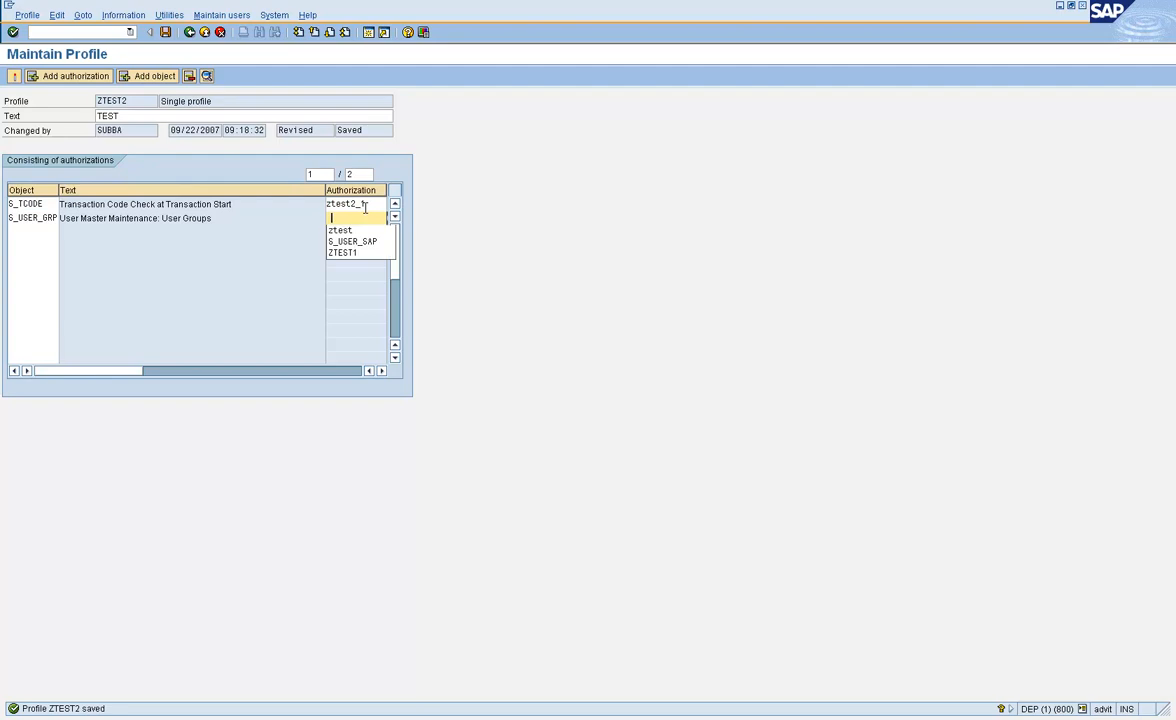
key("Down")
key("Return")
type("2")
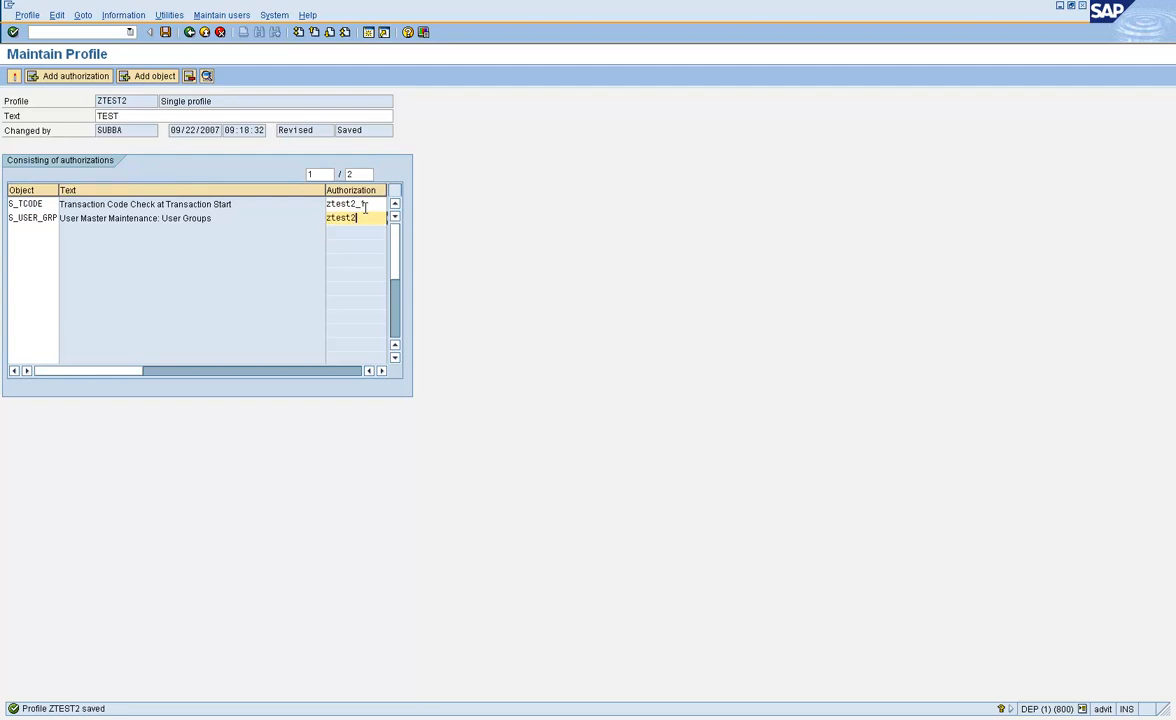
type("_2")
key("Return")
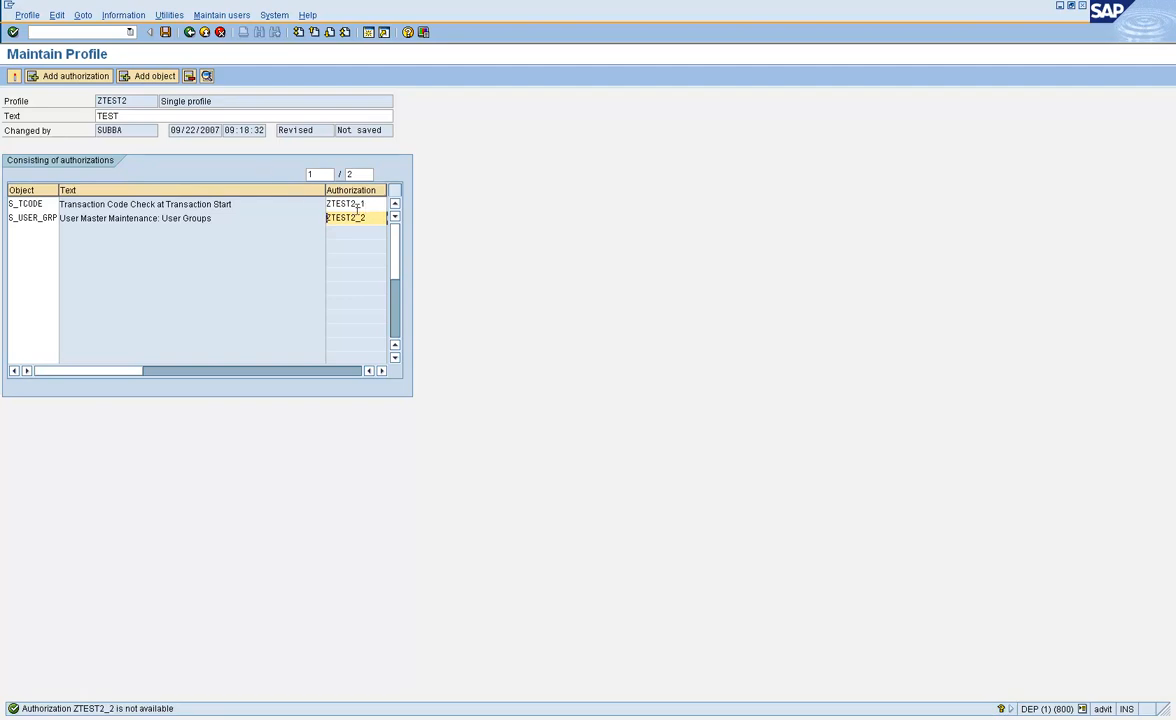
Step: Change the authorization of object S_USER_GRP to ZTEST2
left_click(377, 216)
key("BackSpace")
key("BackSpace")
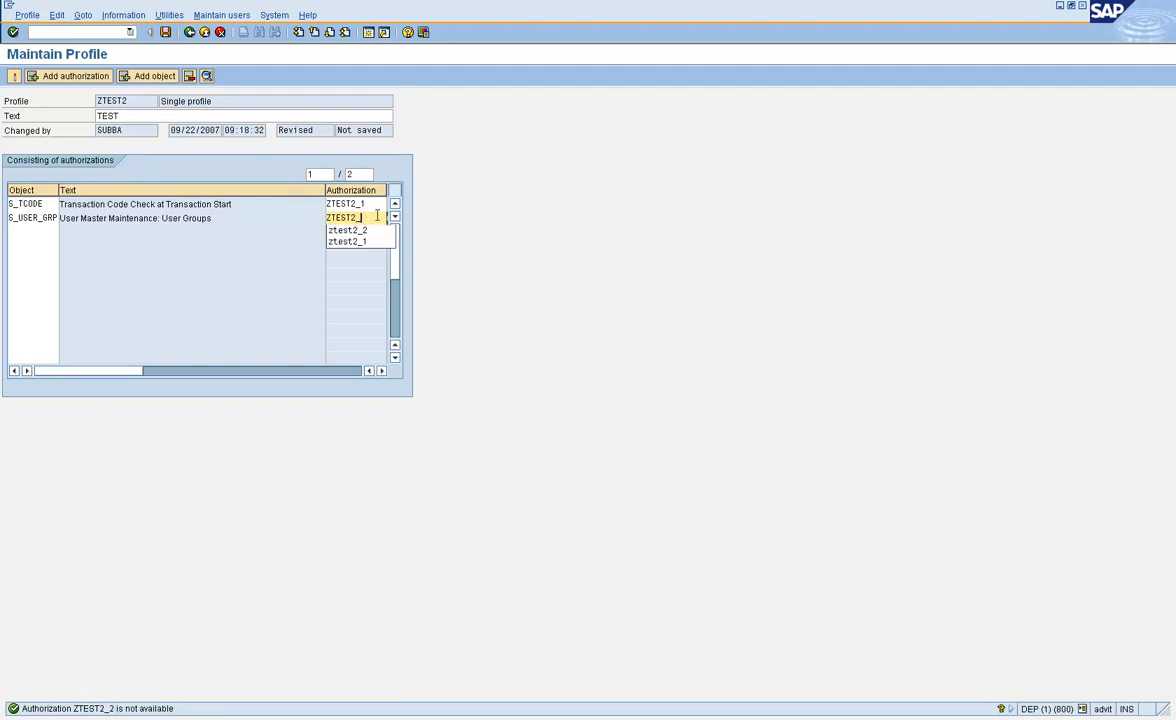
key("Return")
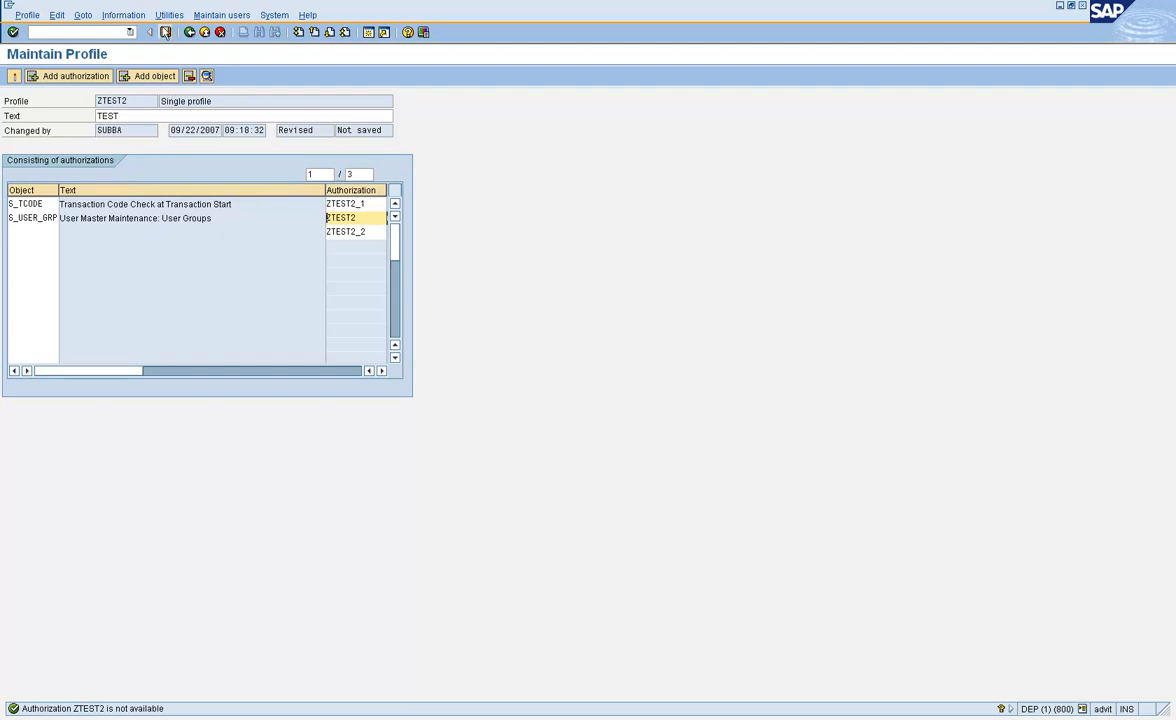
Step: Save the profile and resize the columns so the authorization names can be read in full
left_click_drag(385, 234, 302, 258)
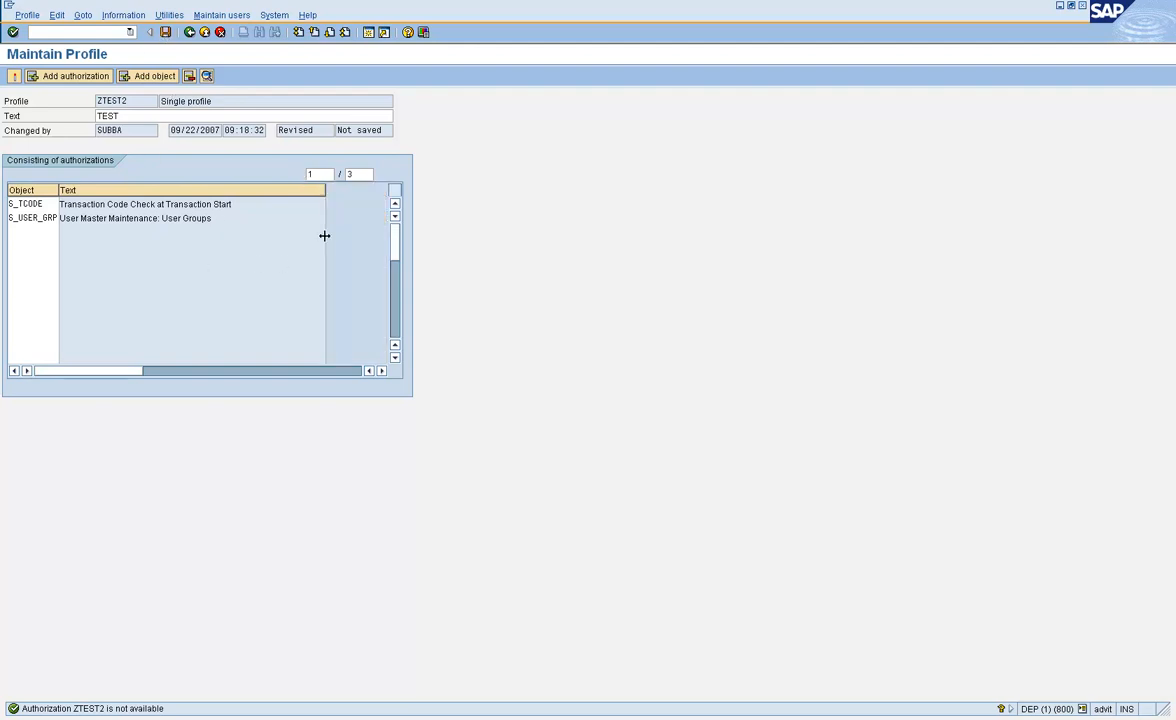
left_click_drag(325, 190, 386, 221)
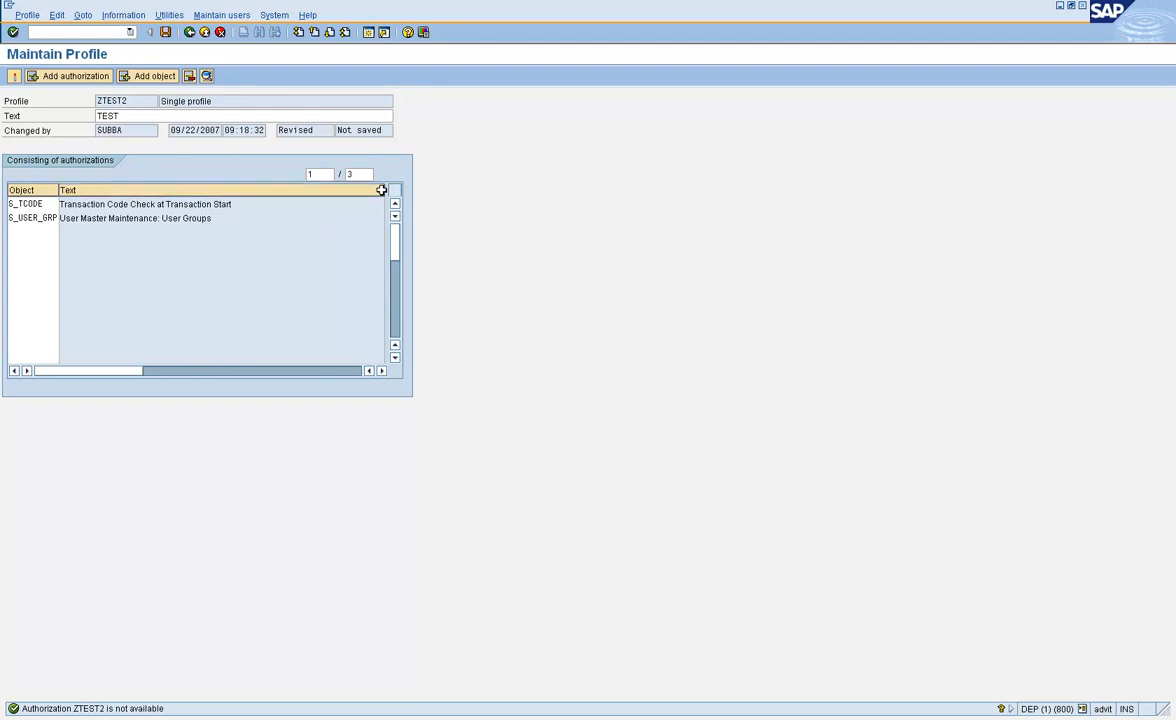
left_click_drag(383, 189, 351, 214)
left_click(165, 32)
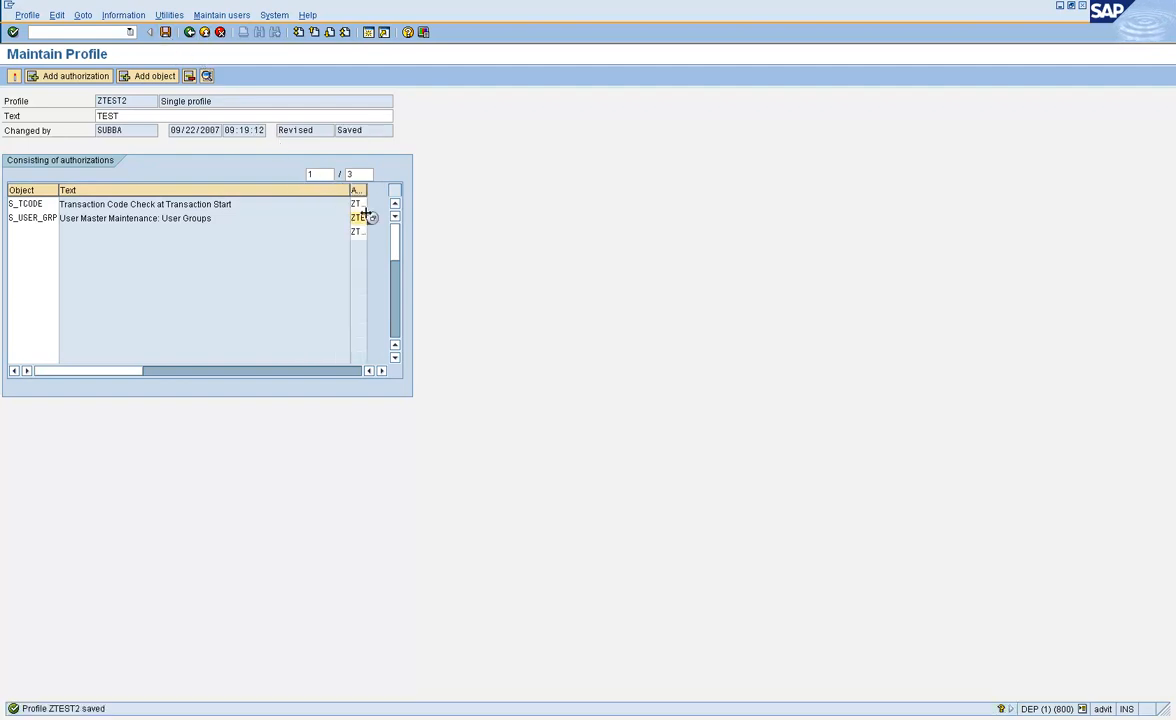
left_click_drag(347, 185, 371, 190)
Step: Delete the extra authorization ZTEST2_2 from the profile's list and save the profile
left_click(340, 230)
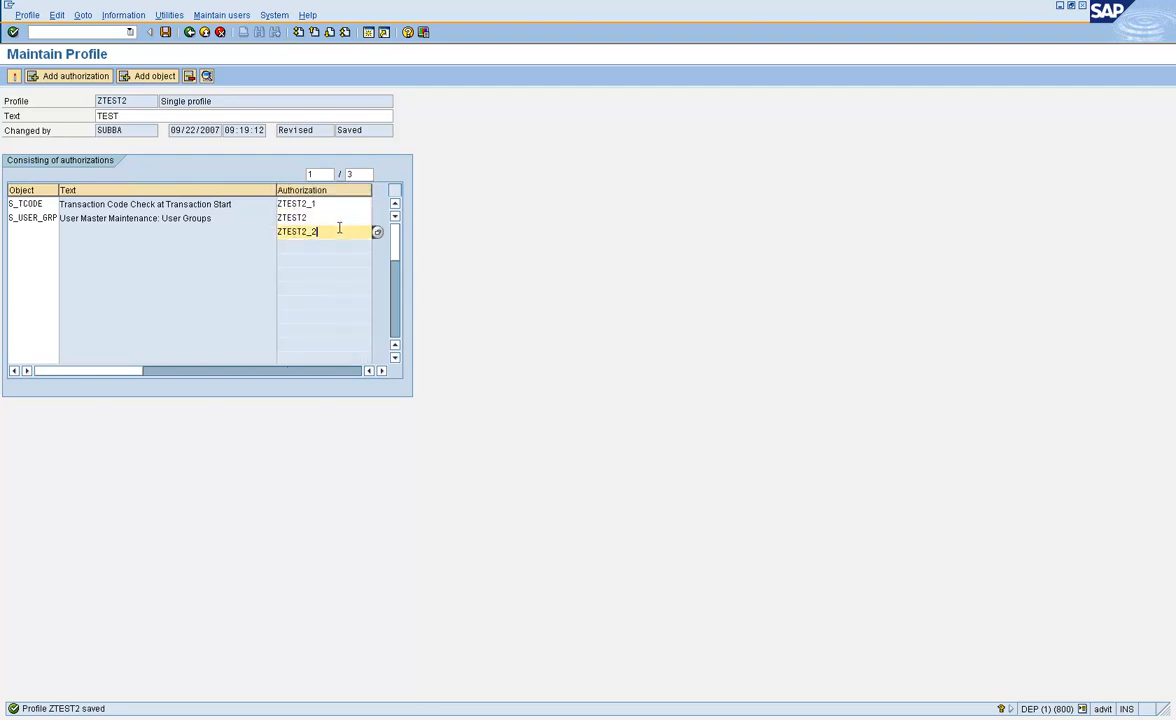
left_click(190, 77)
left_click(166, 32)
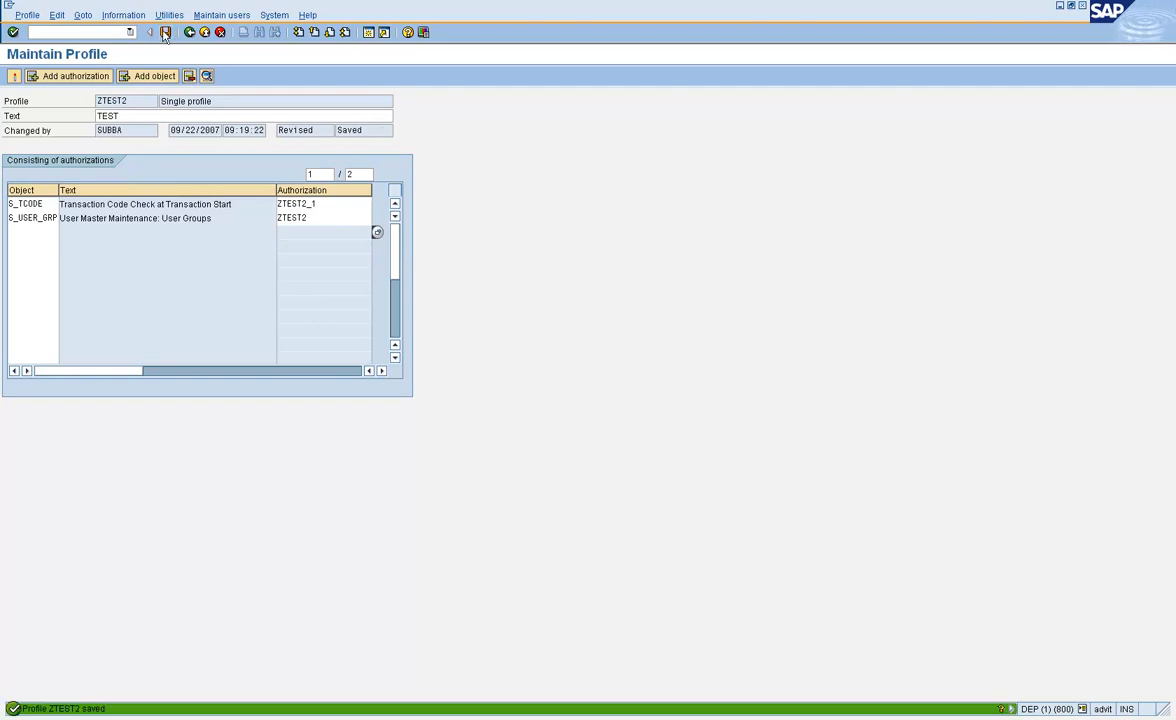
left_click(189, 34)
left_click(189, 34)
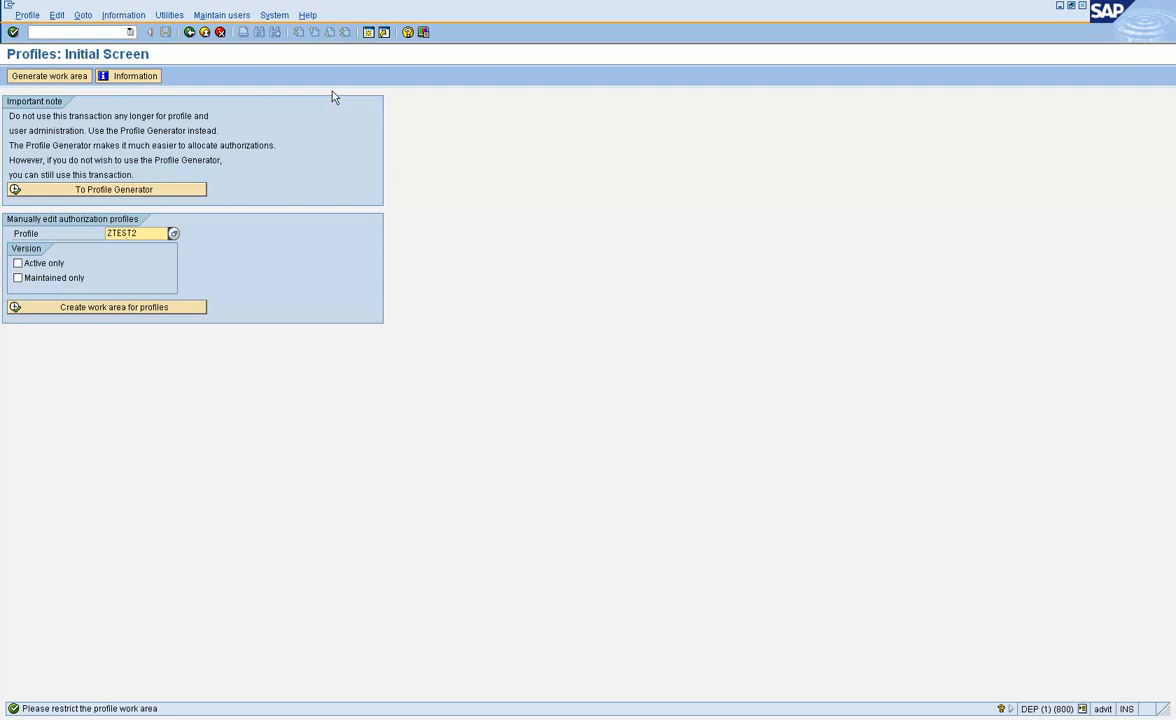
left_click(189, 32)
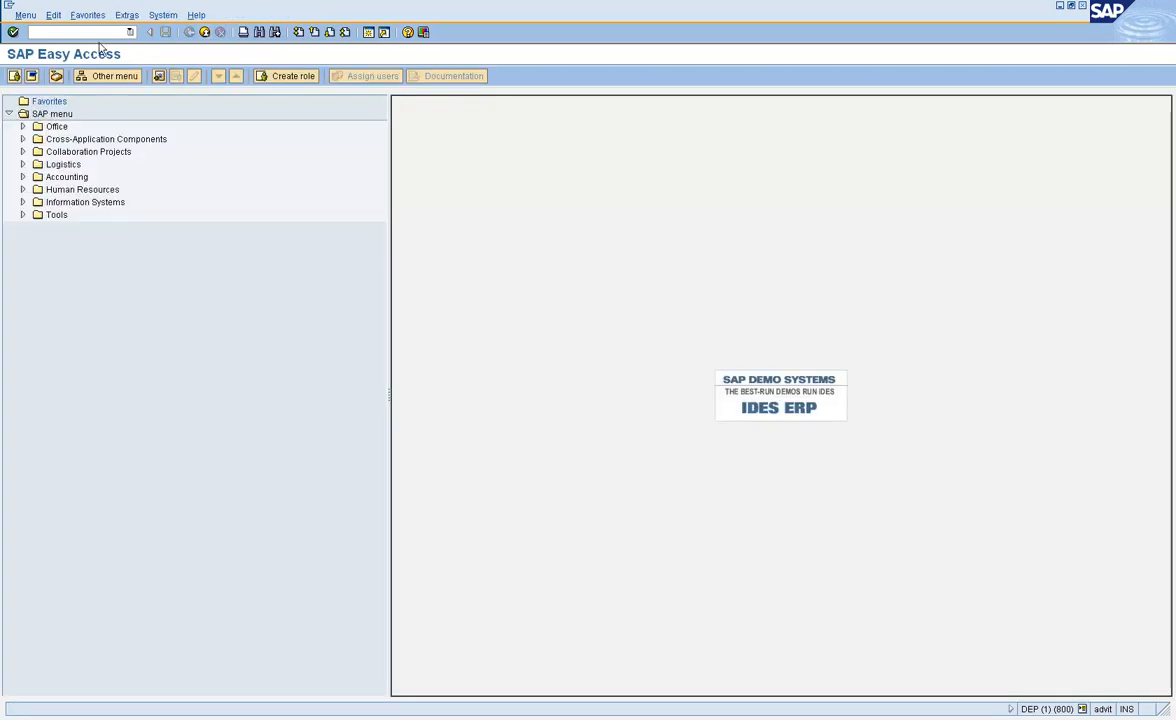
Step: Run transaction SU01, enter the user ID and open the user's master record for changing
type("su01")
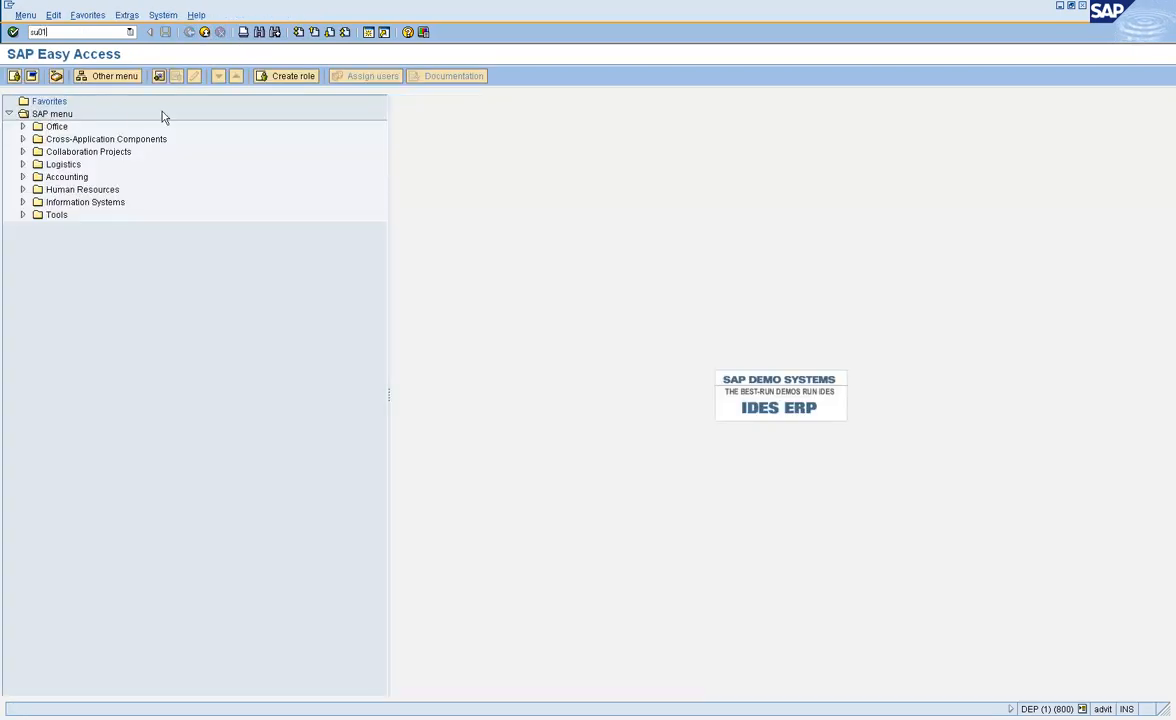
key("Return")
type("subba")
left_click(31, 77)
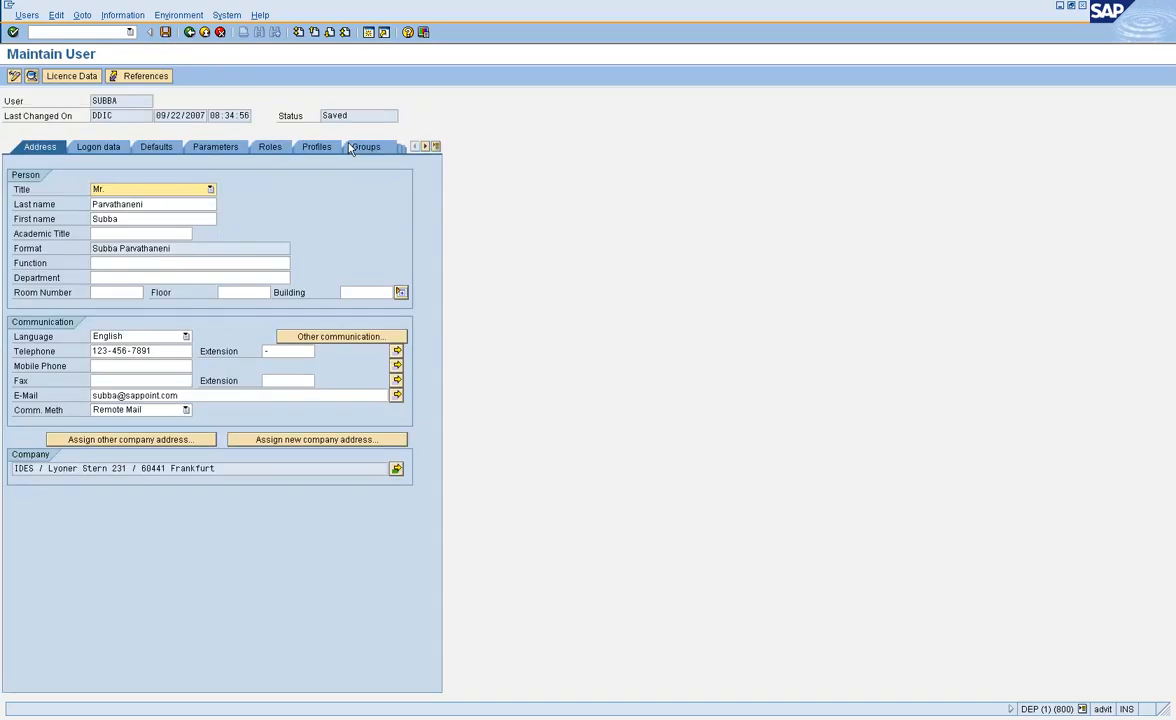
Step: Examine the user's assigned roles and profiles, including the profile generated for role Z:ALTA_ORDER_MANAGEMENT_RB
left_click(262, 146)
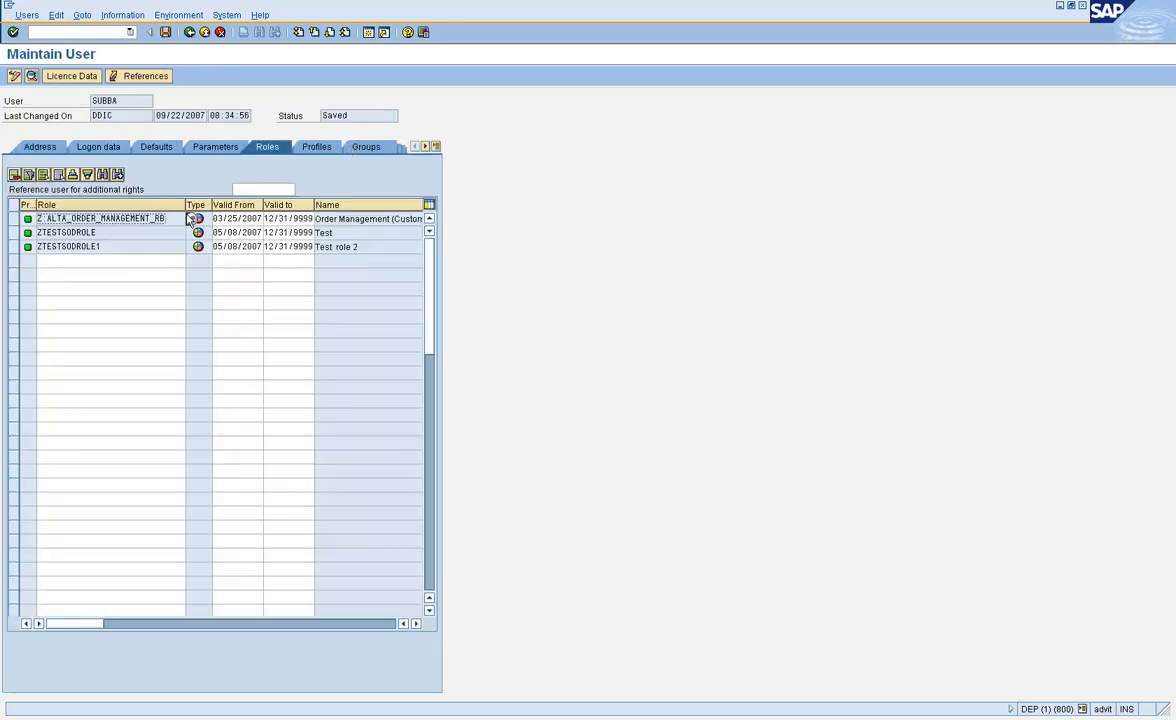
left_click(322, 147)
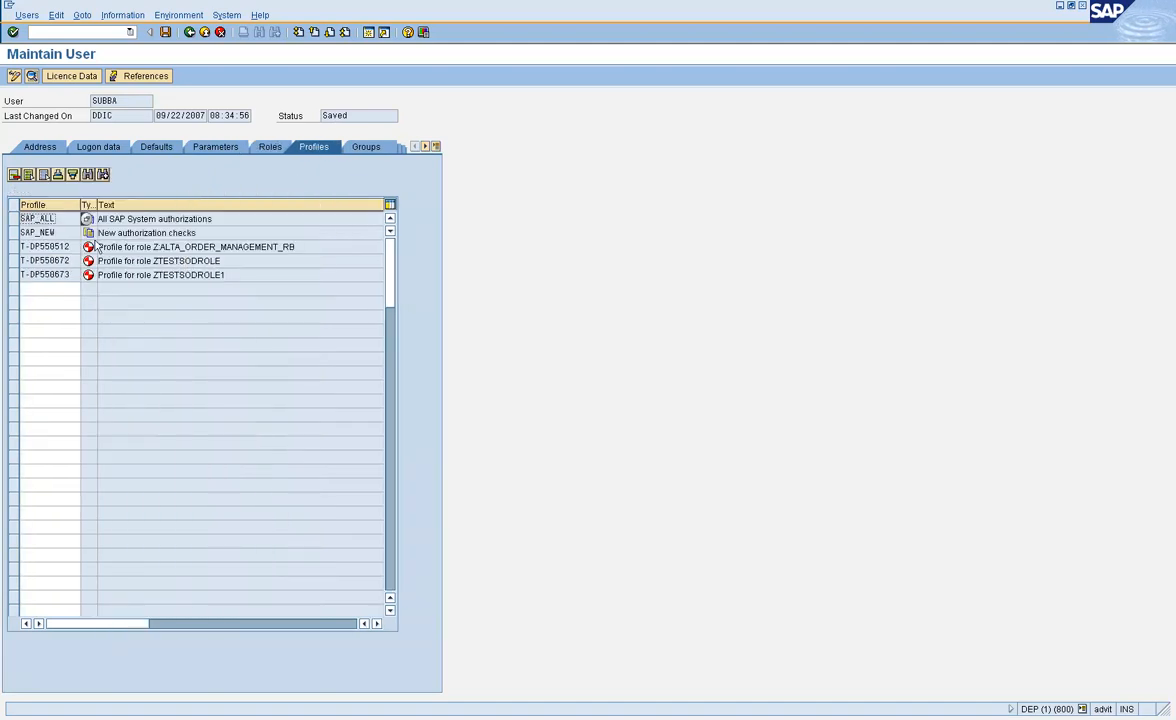
left_click(45, 246)
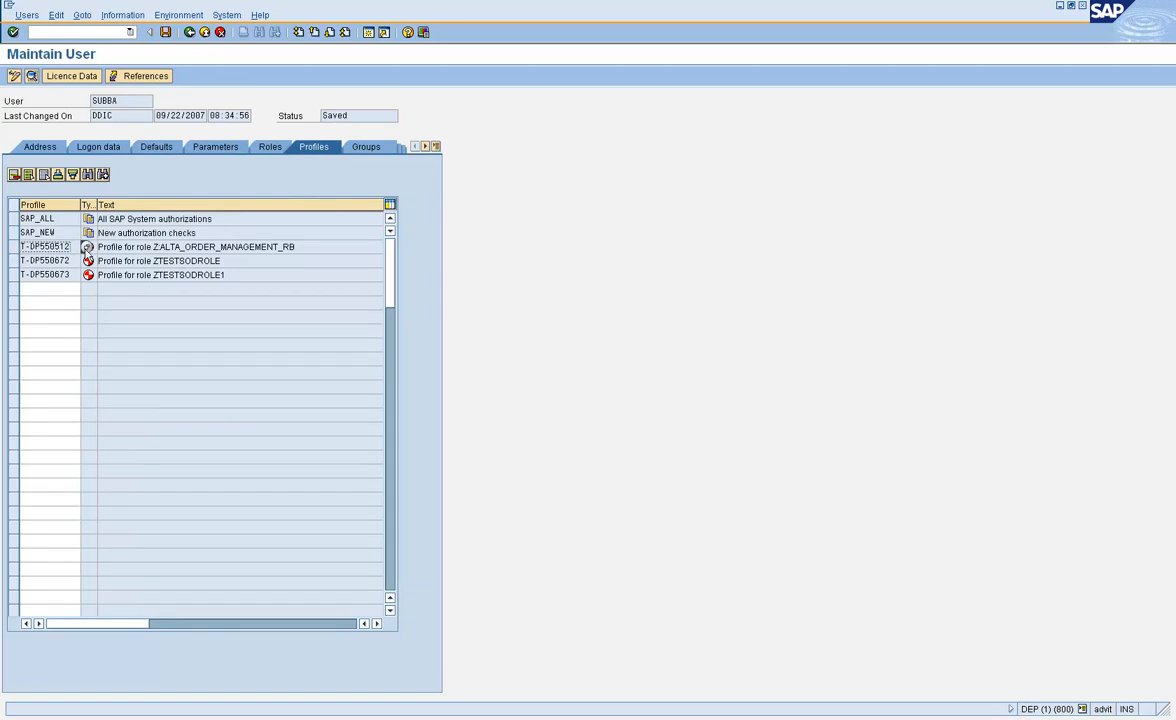
left_click(154, 246)
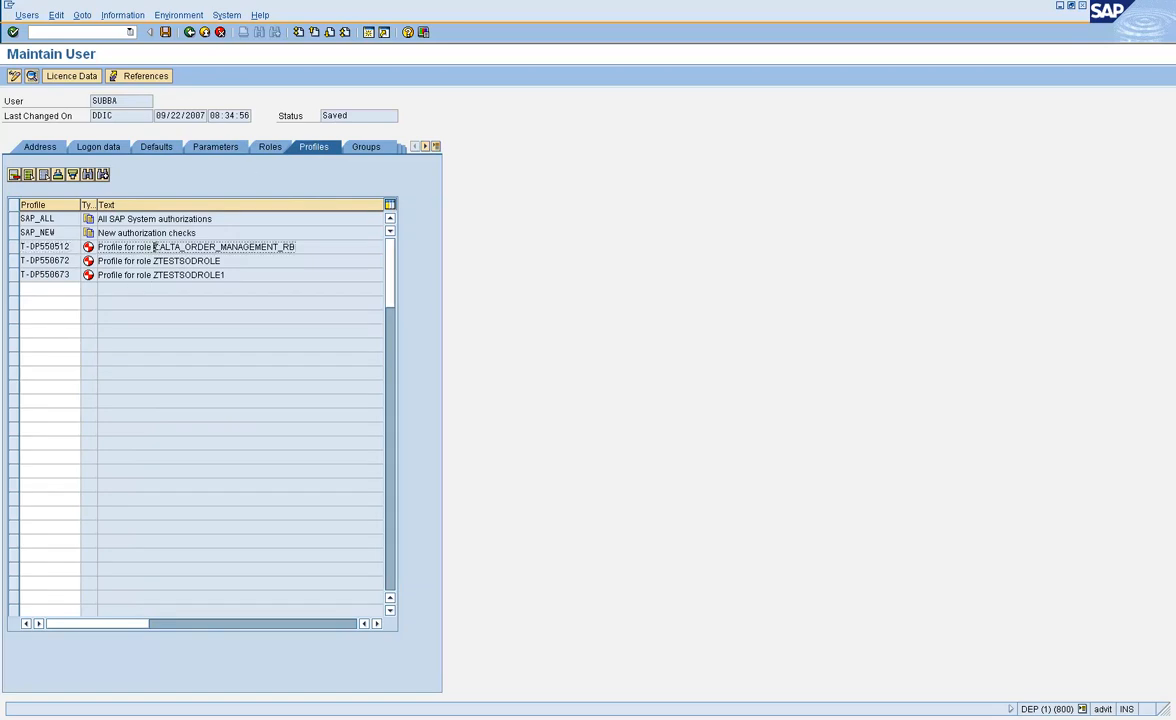
Step: Remove role Z:ALTA_ORDER_MANAGEMENT_RB from the user's role assignments
left_click(268, 150)
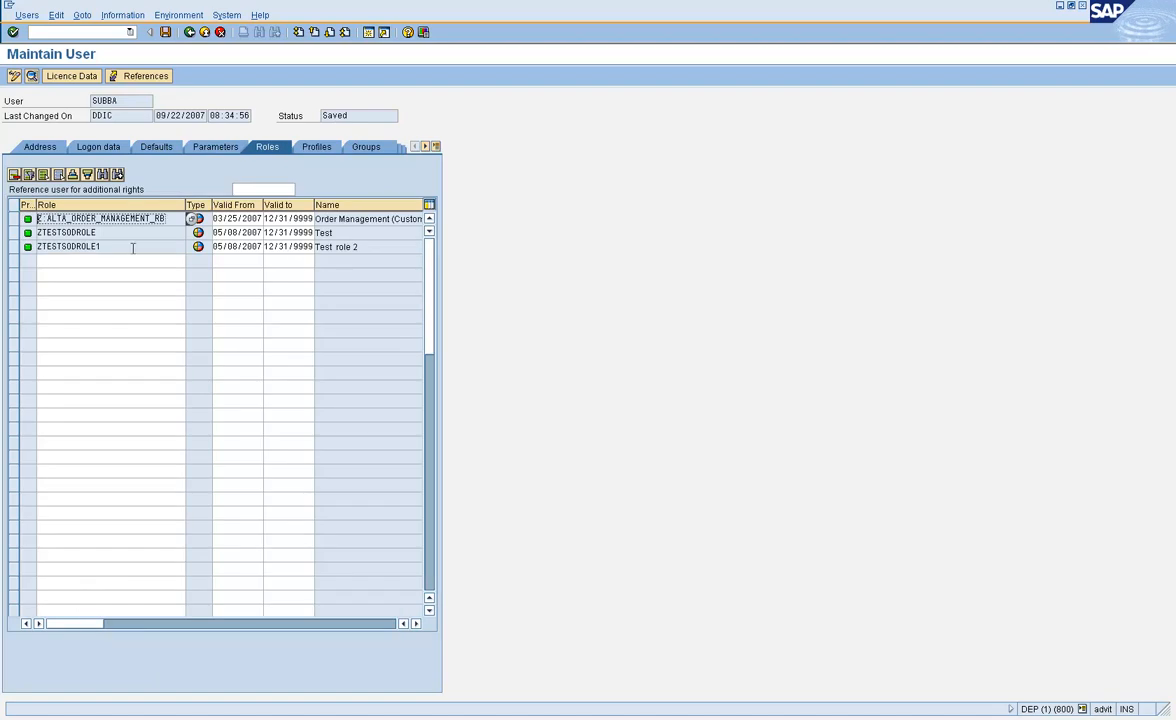
left_click(13, 218)
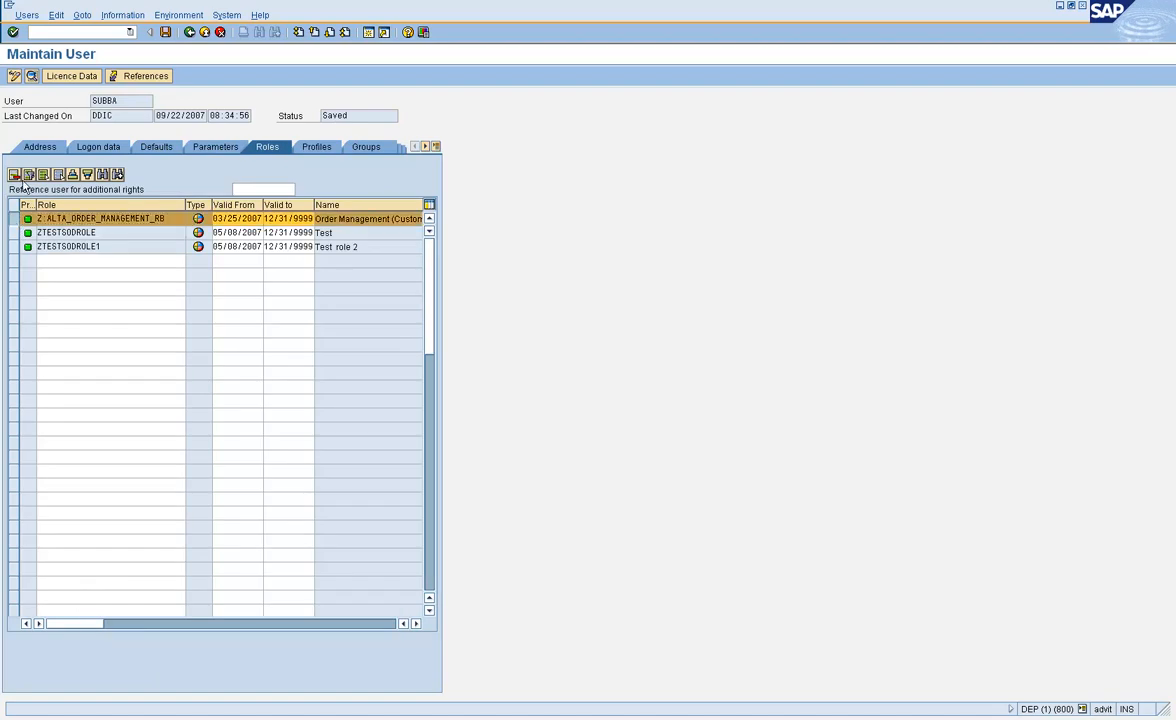
left_click(14, 174)
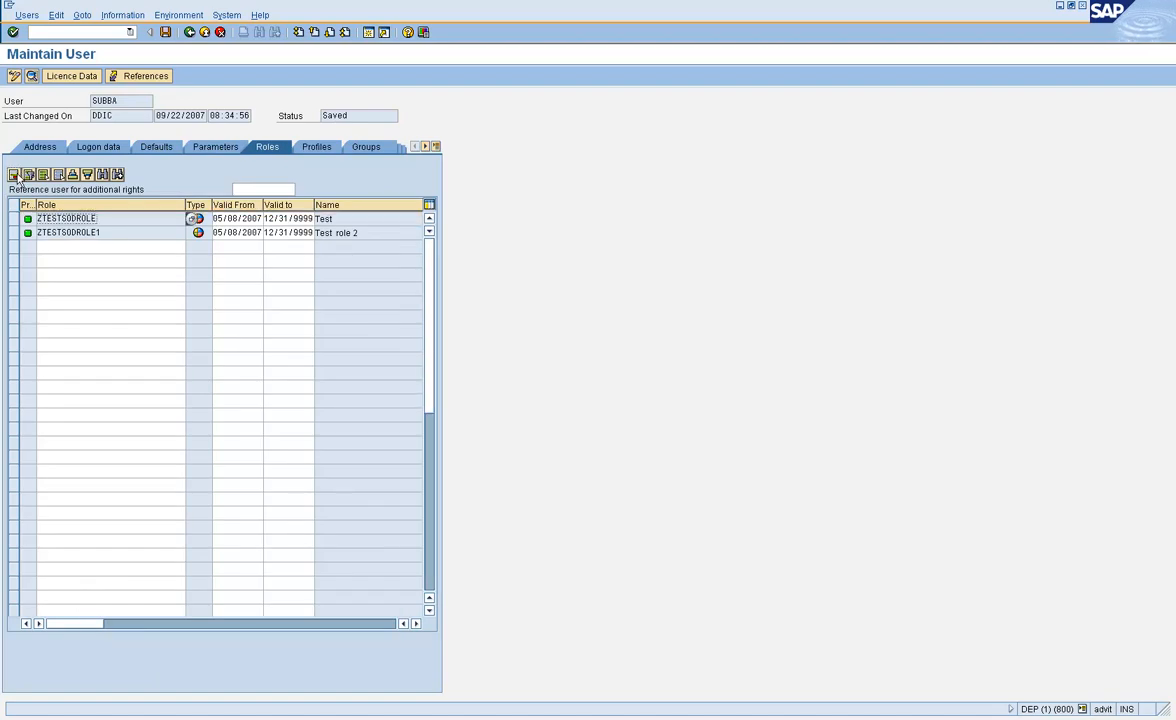
Step: Try to assign the generated profile T-DP550512 directly to the user
left_click(315, 148)
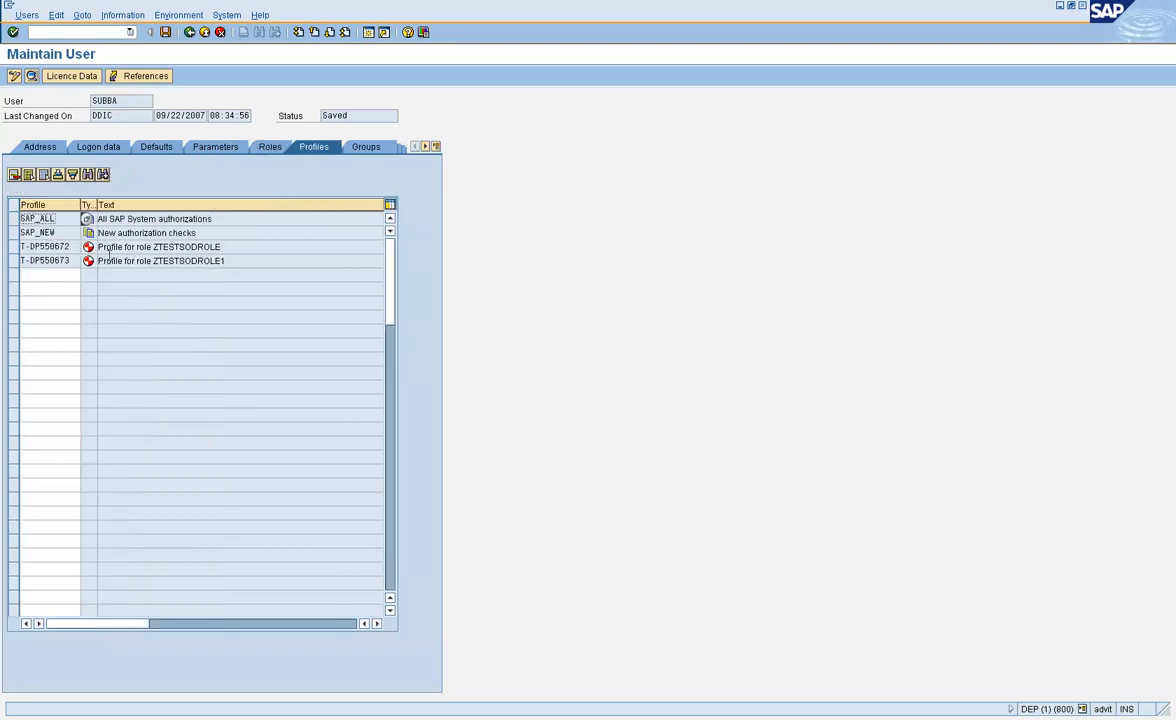
left_click(62, 277)
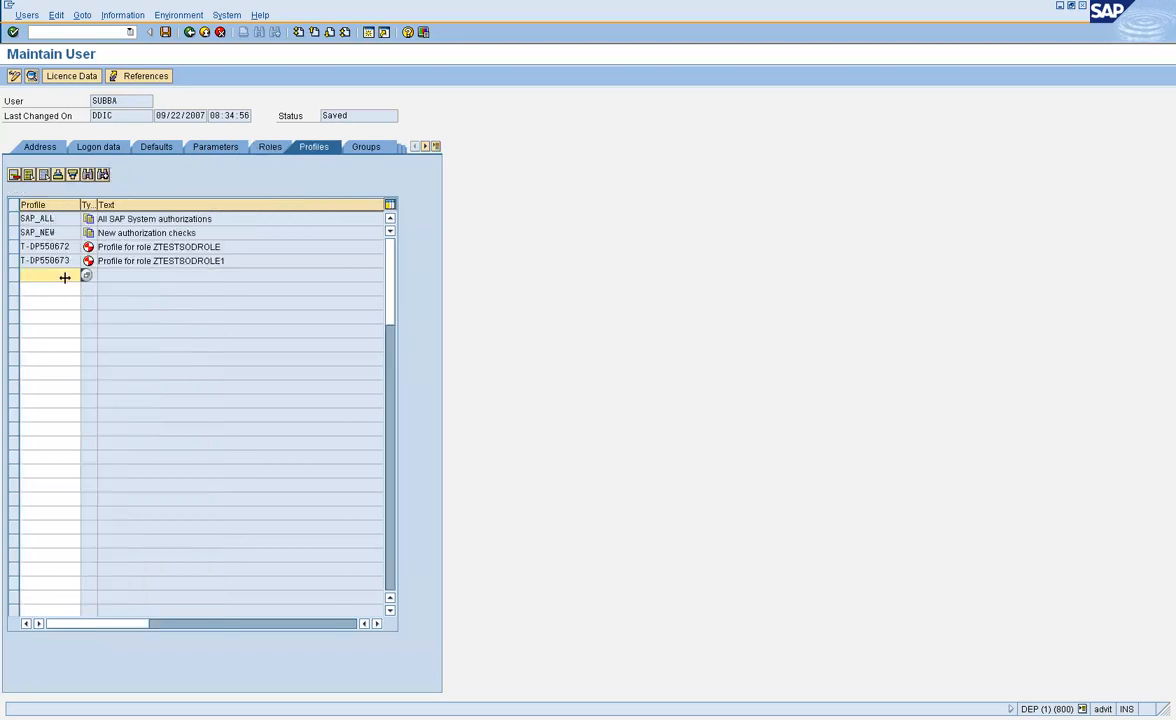
type("T-DP550512")
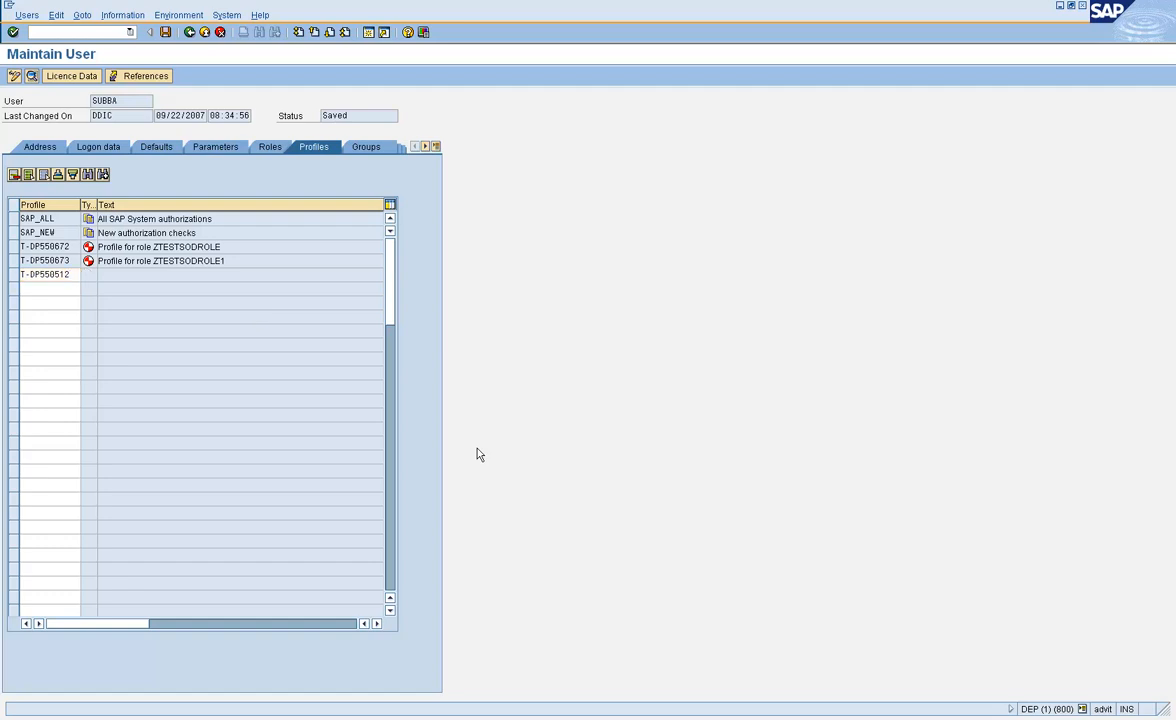
key("Return")
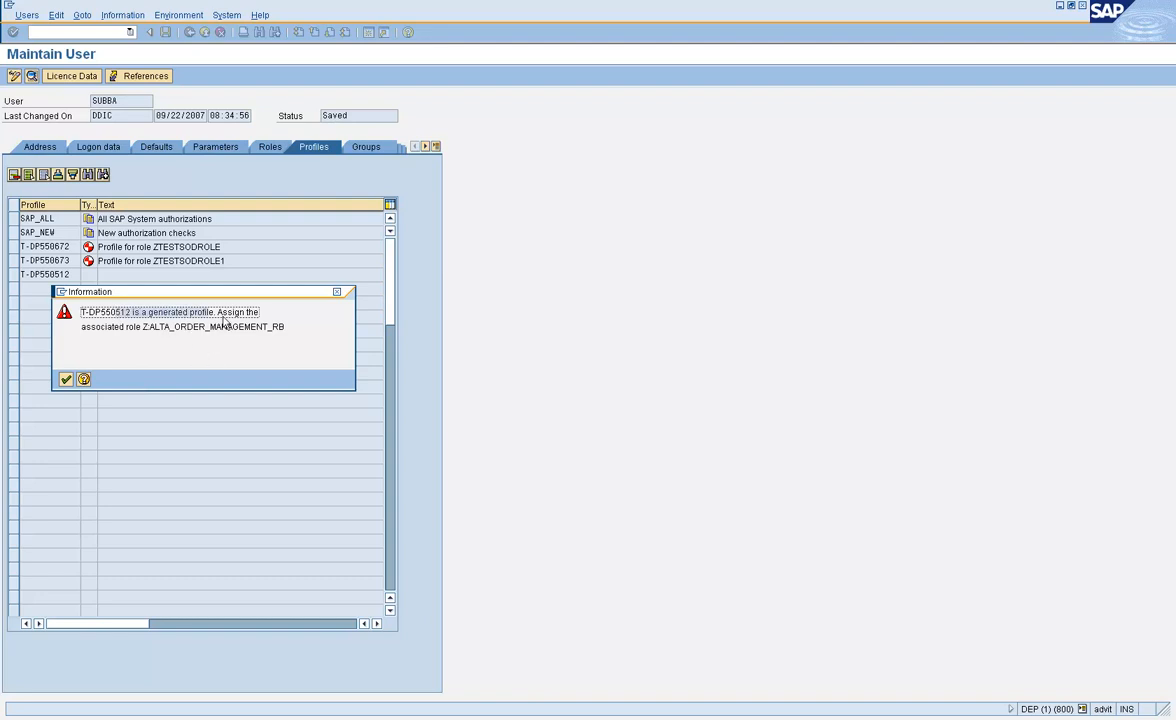
left_click(161, 327)
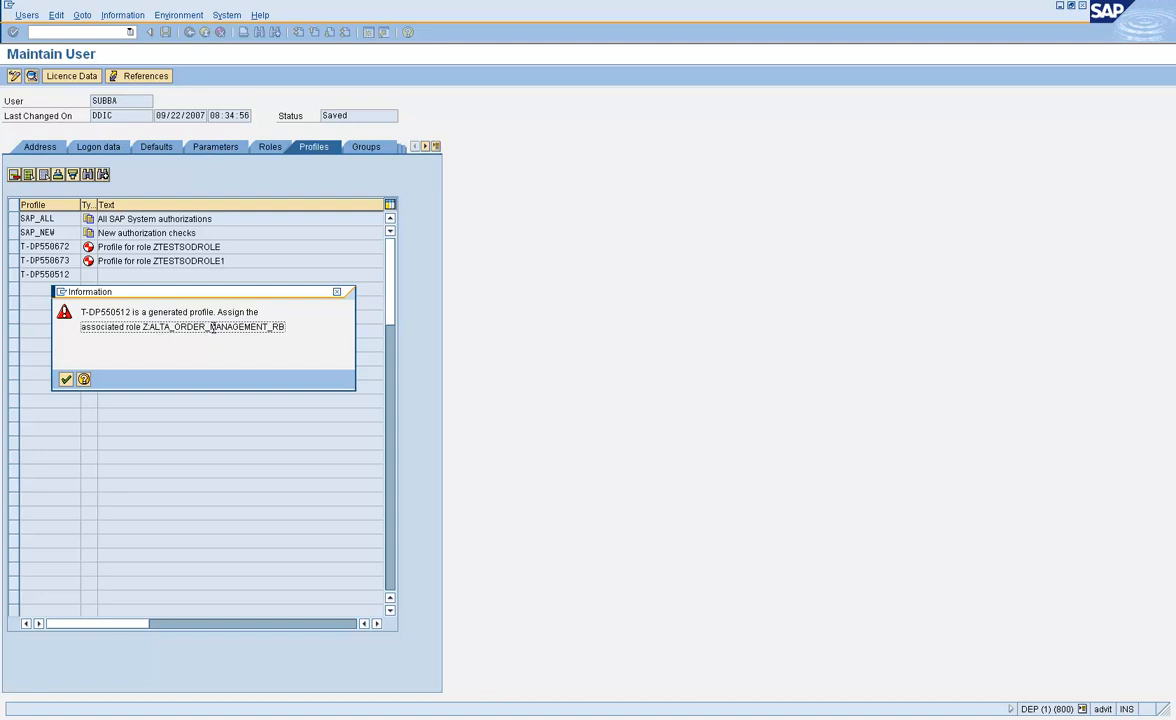
left_click(66, 380)
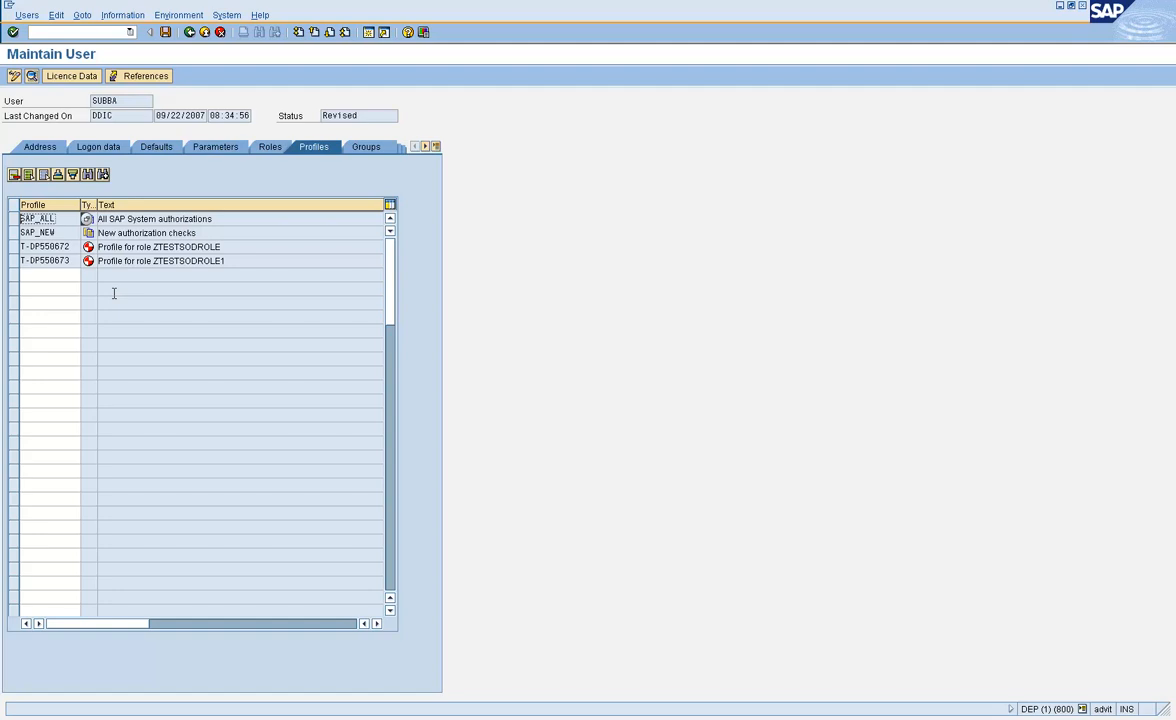
Step: Discard the unsaved changes to the user record and leave user maintenance
left_click(187, 33)
left_click(236, 254)
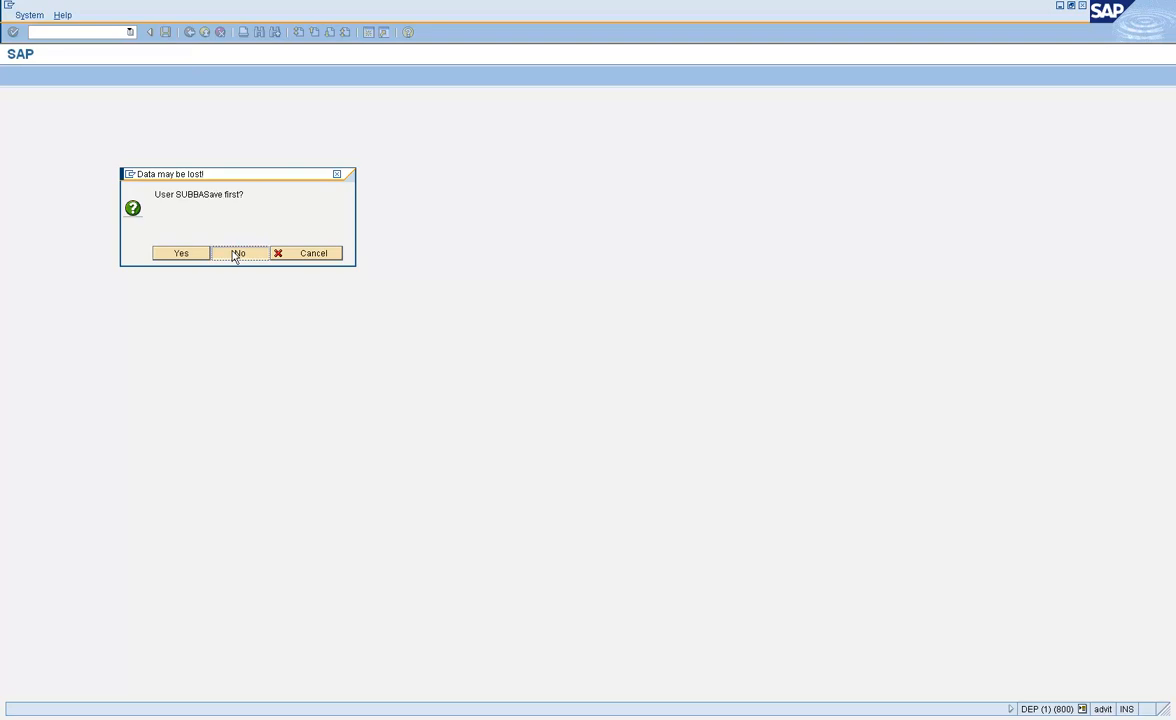
left_click(236, 254)
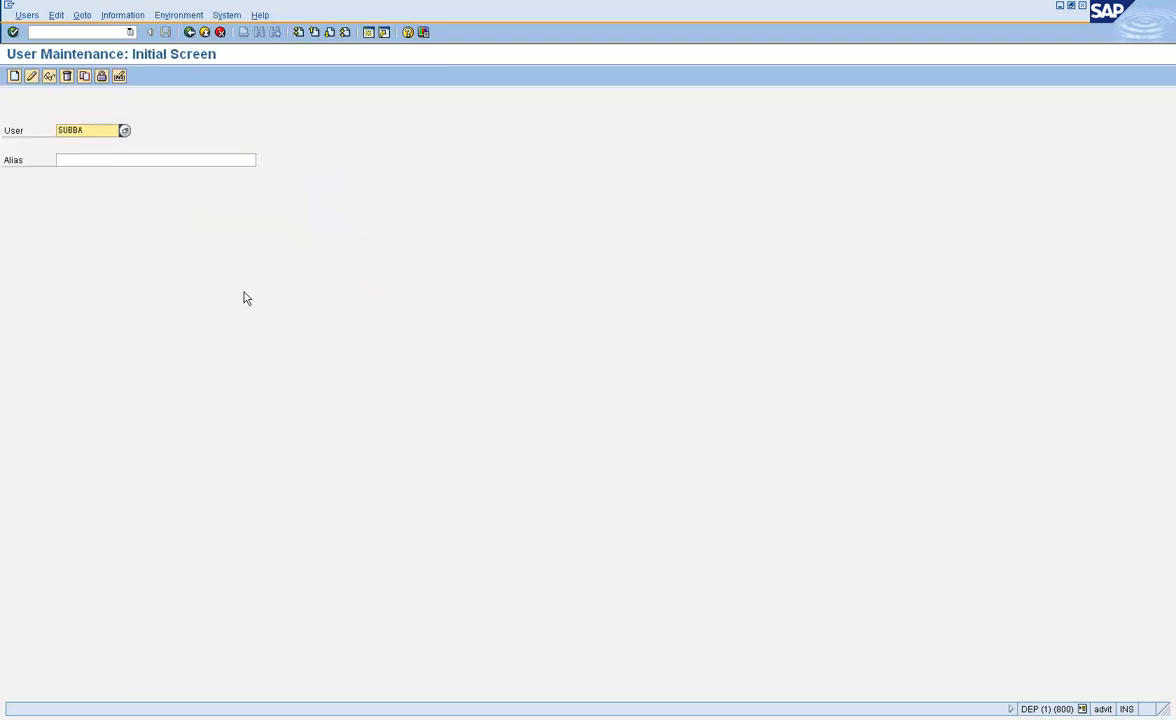
left_click(189, 33)
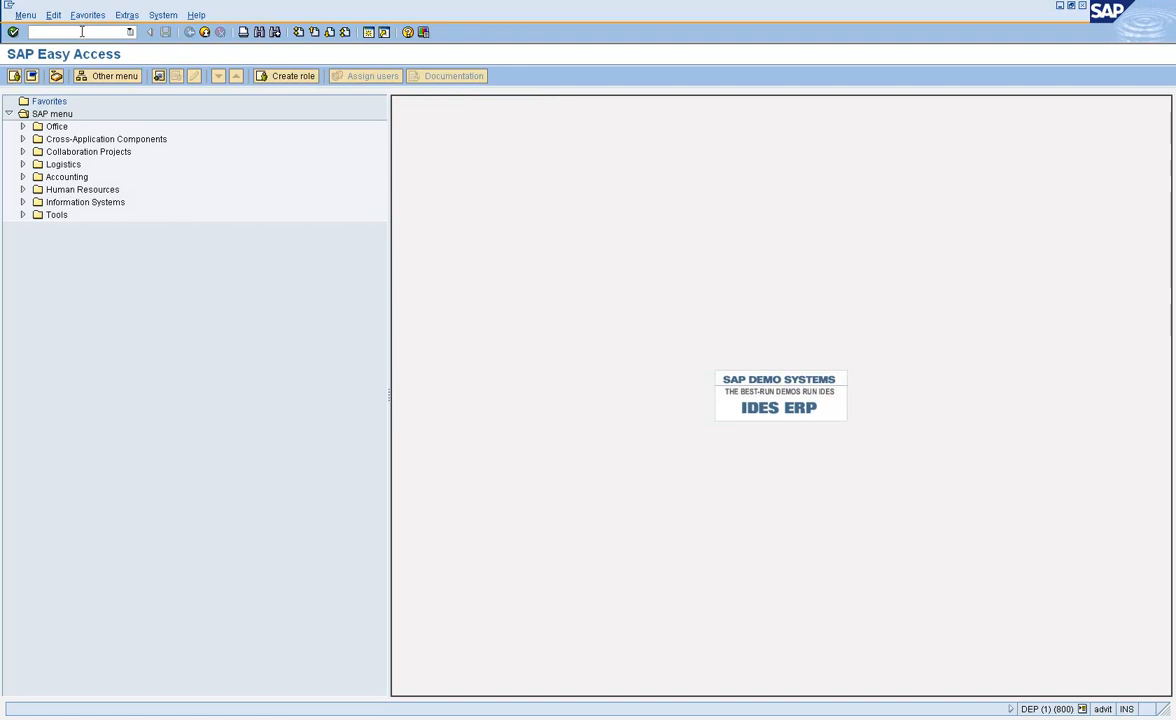
type("su02")
key("Return")
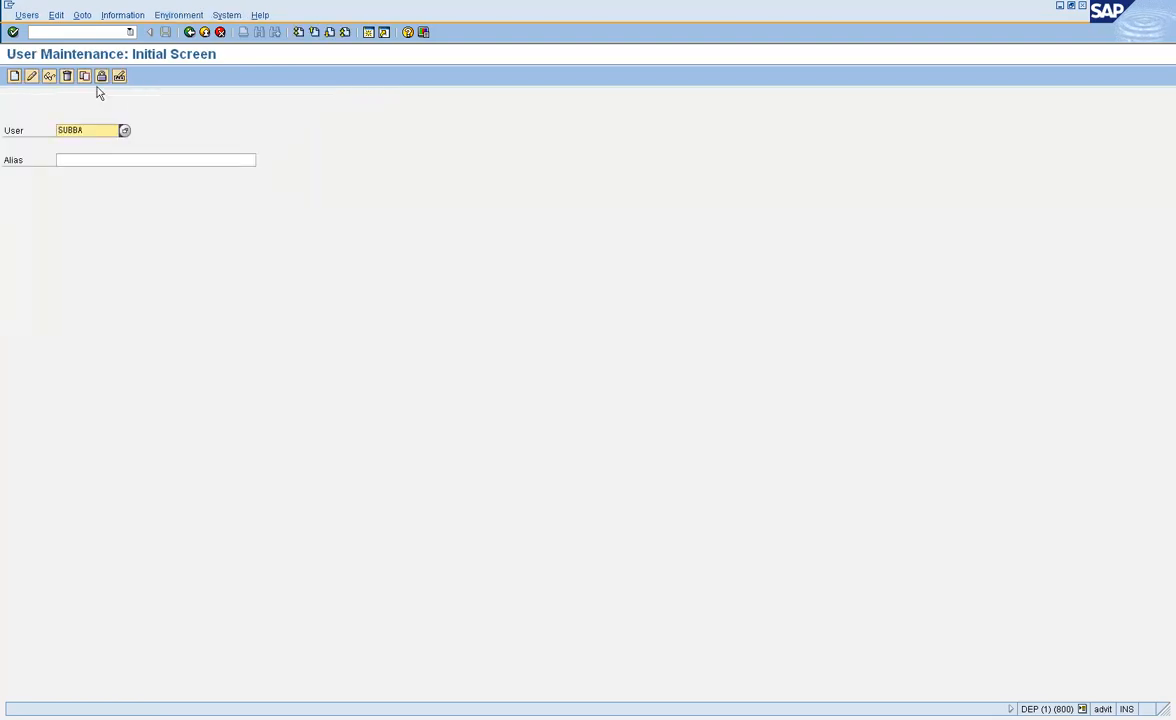
left_click(32, 77)
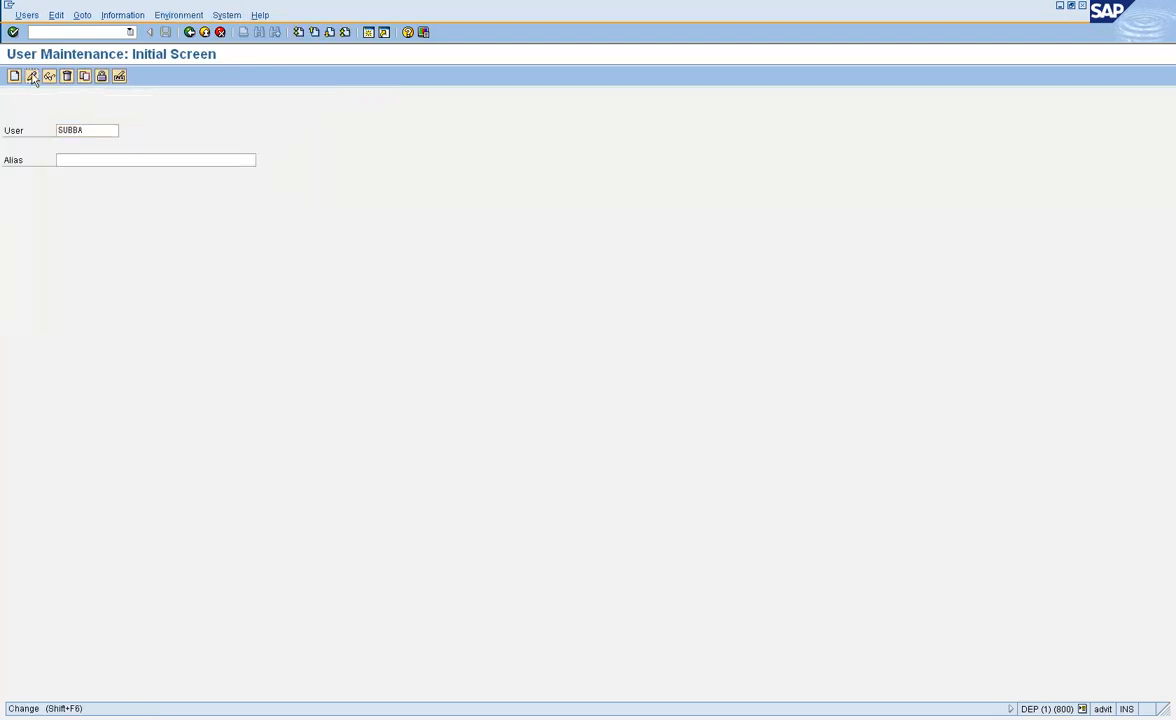
left_click(189, 32)
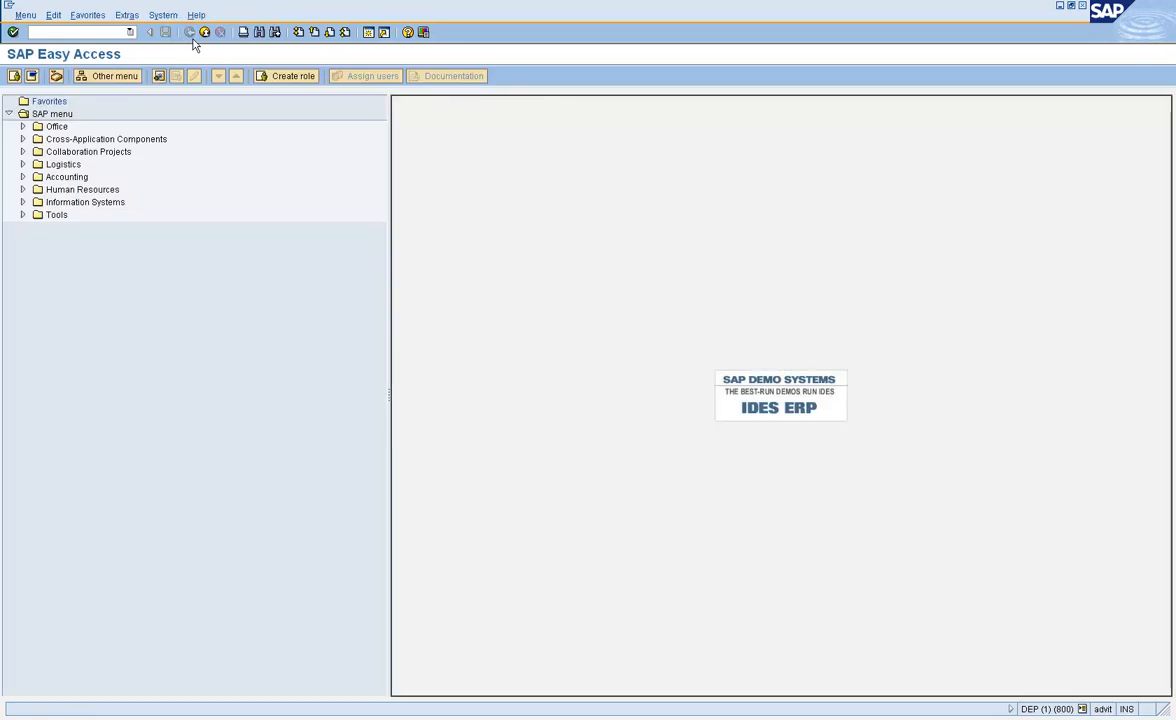
Step: Run transaction SU02 to open manual profile maintenance
left_click(109, 32)
type("su02")
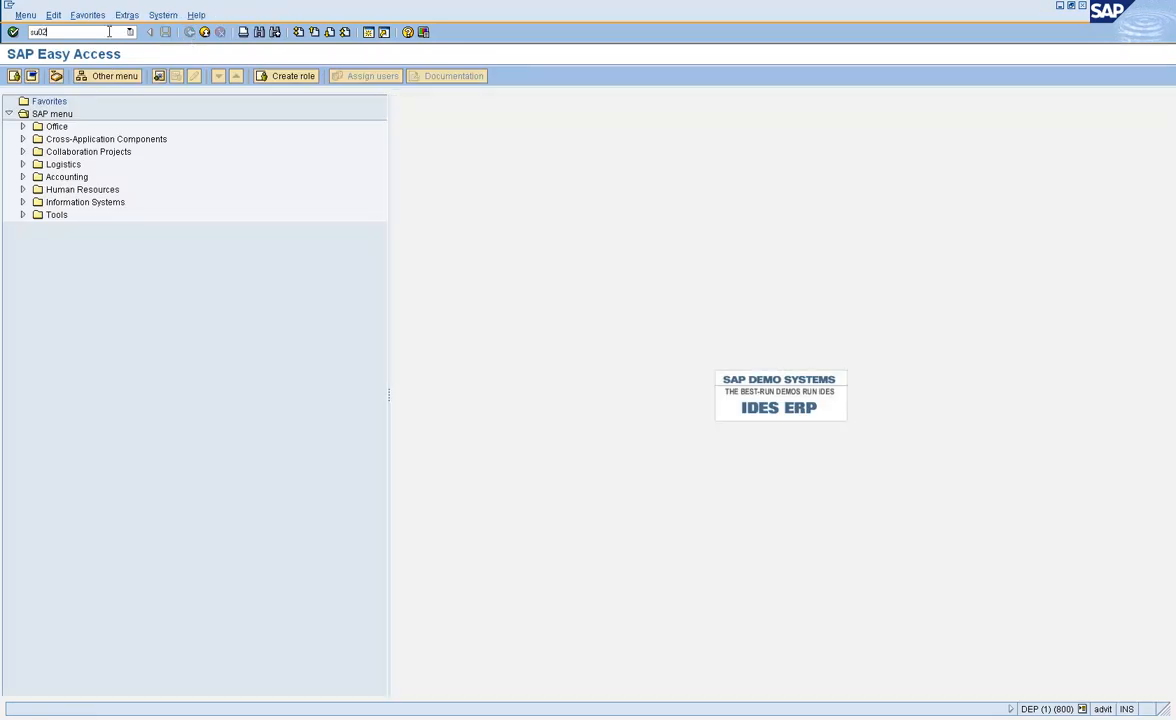
key("Return")
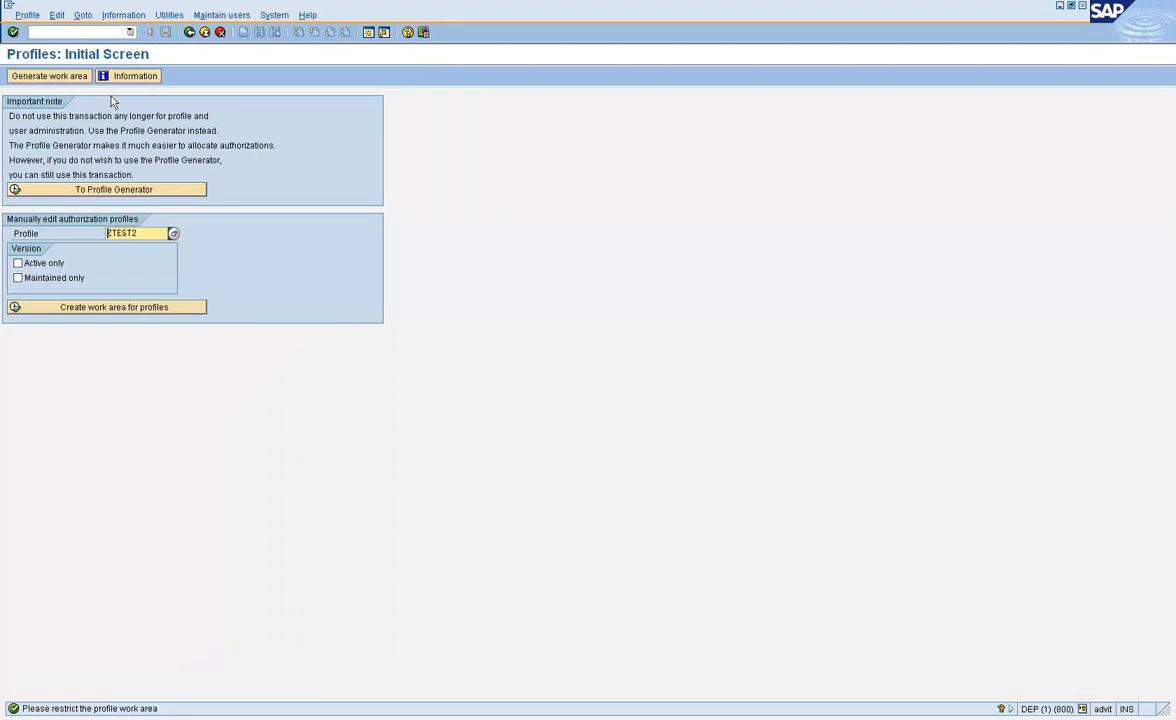
Step: Go from manual profile maintenance to user maintenance, open the user's record for change and view the assigned profiles
left_click(213, 17)
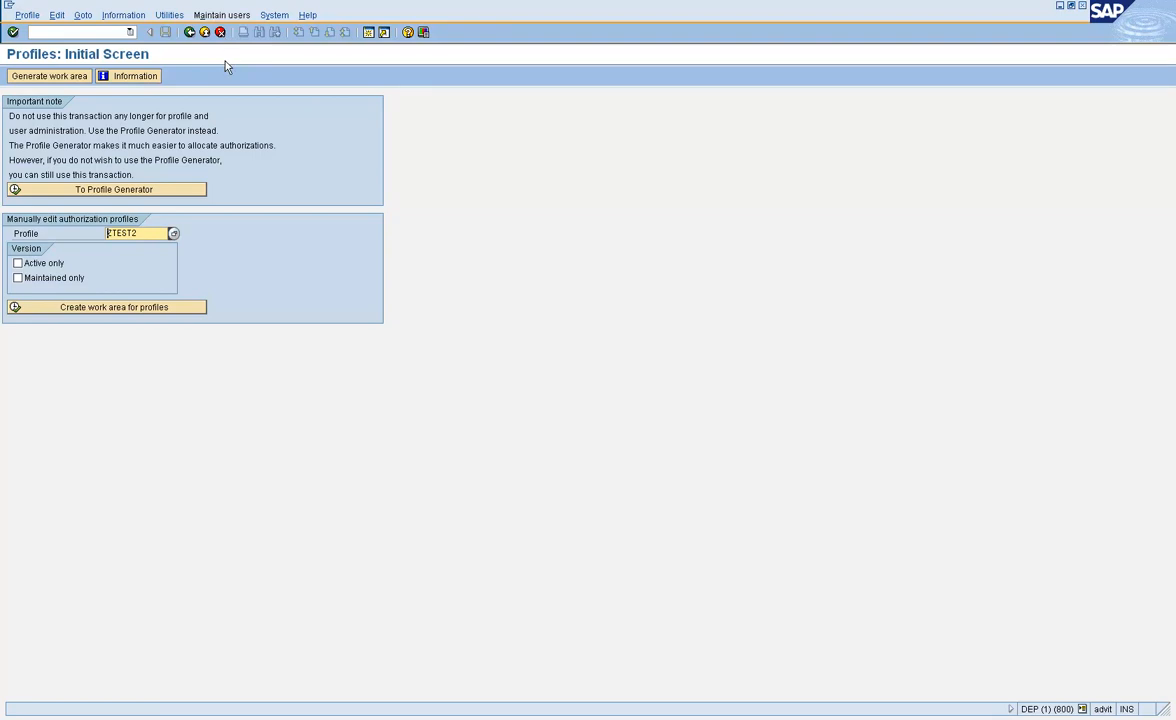
key("Return")
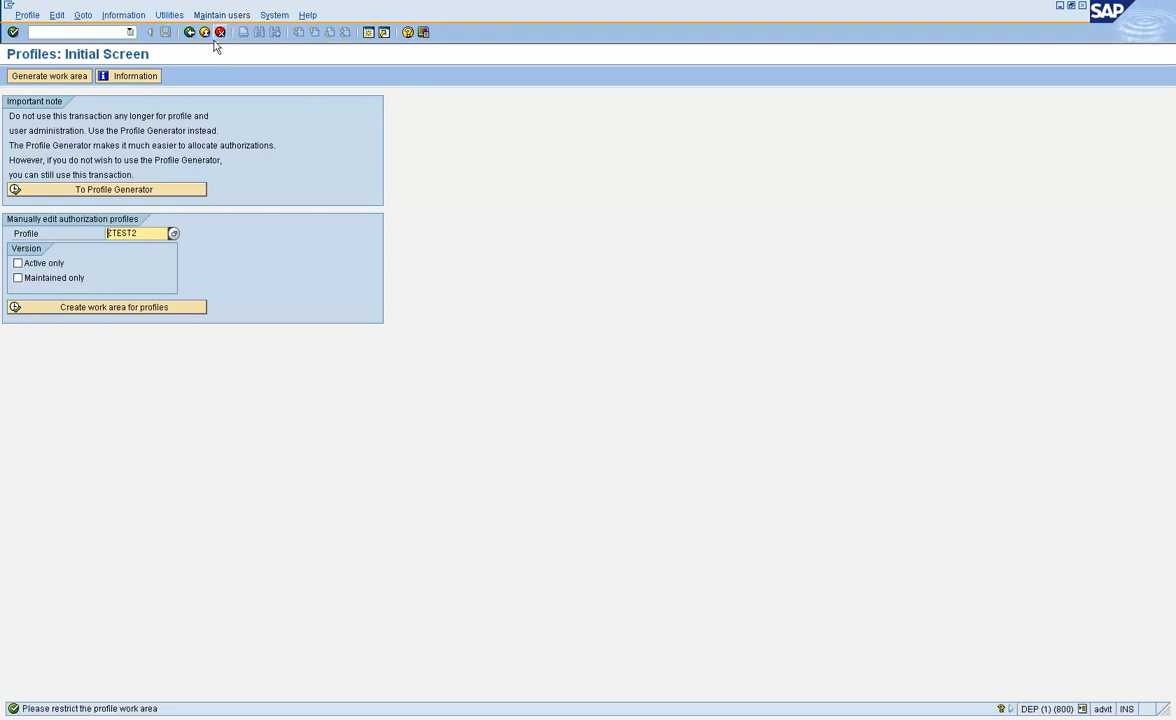
left_click(199, 16)
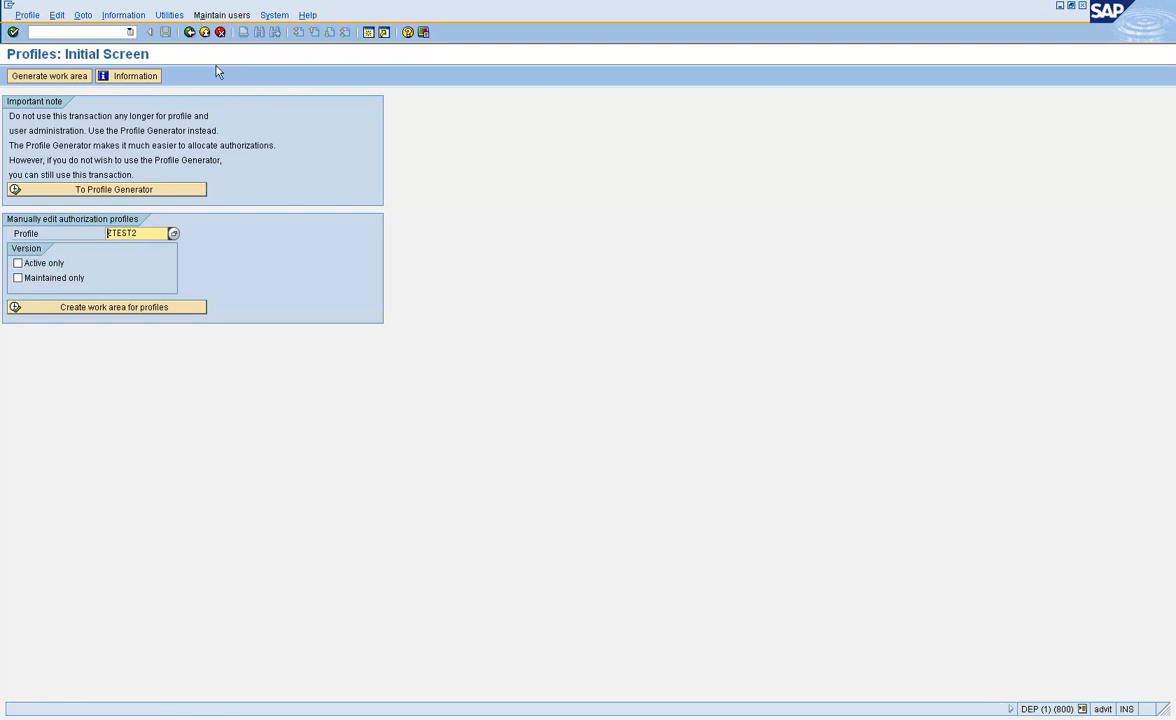
left_click(31, 77)
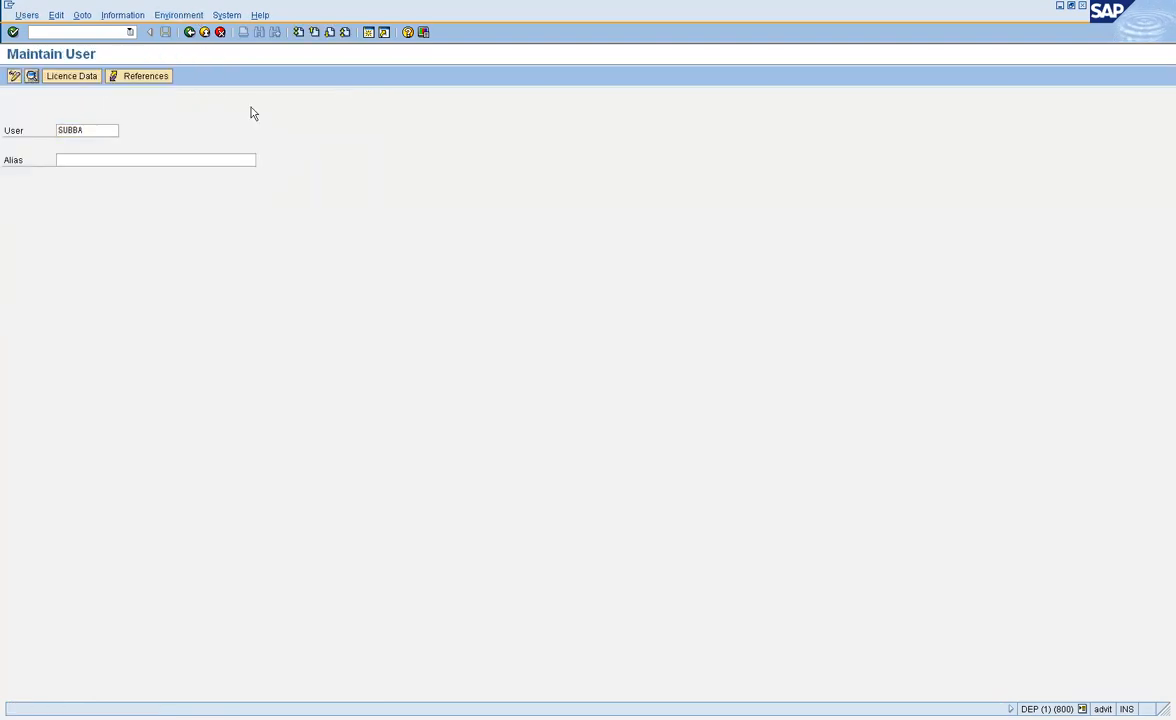
left_click(313, 147)
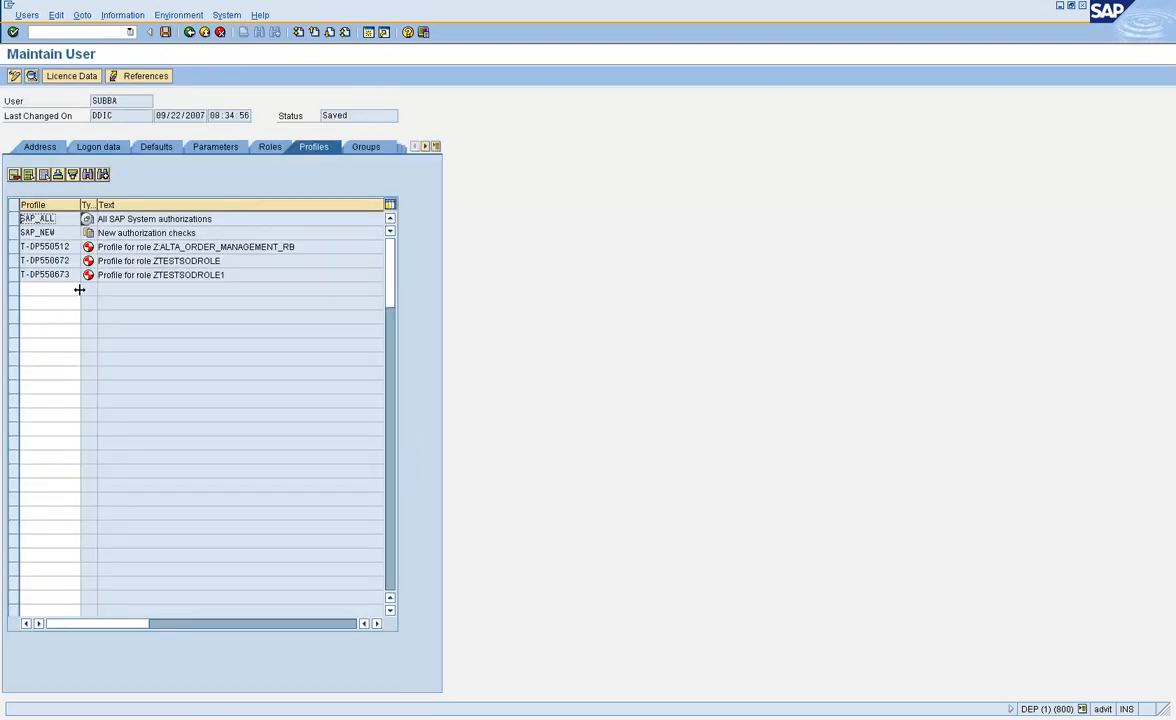
Step: Remove role Z:ALTA_ORDER_MANAGEMENT_RB from the user's role assignments and save the user
left_click(264, 147)
left_click(13, 218)
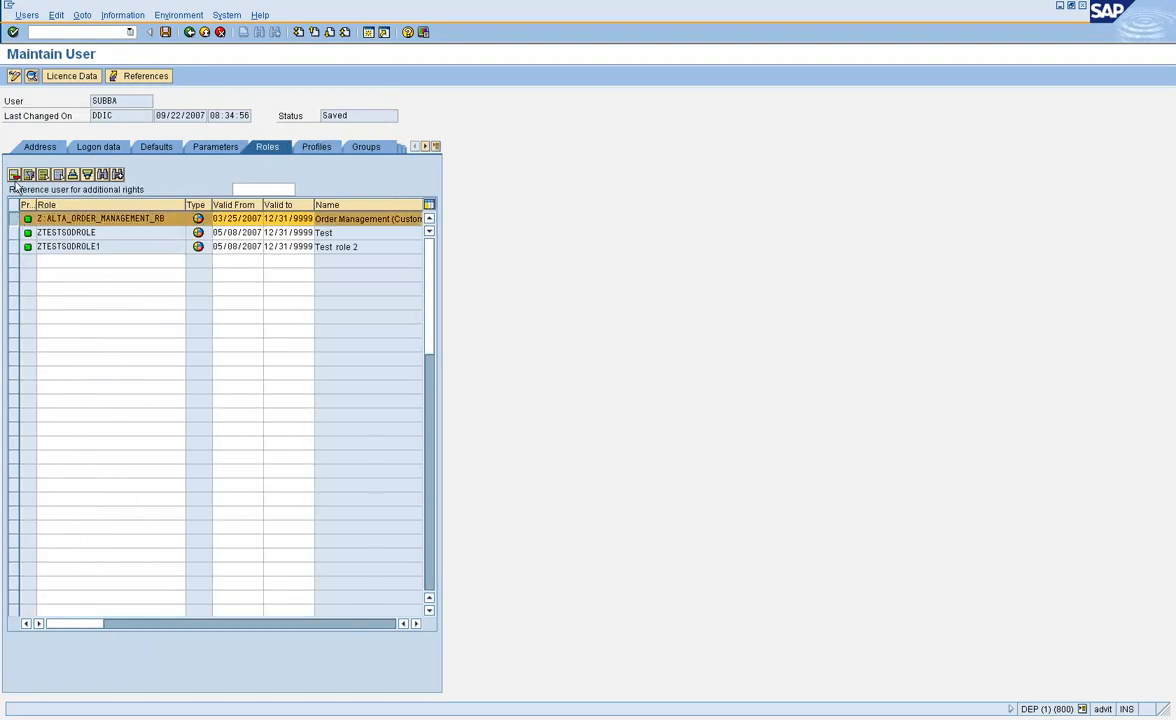
left_click(14, 174)
left_click(165, 32)
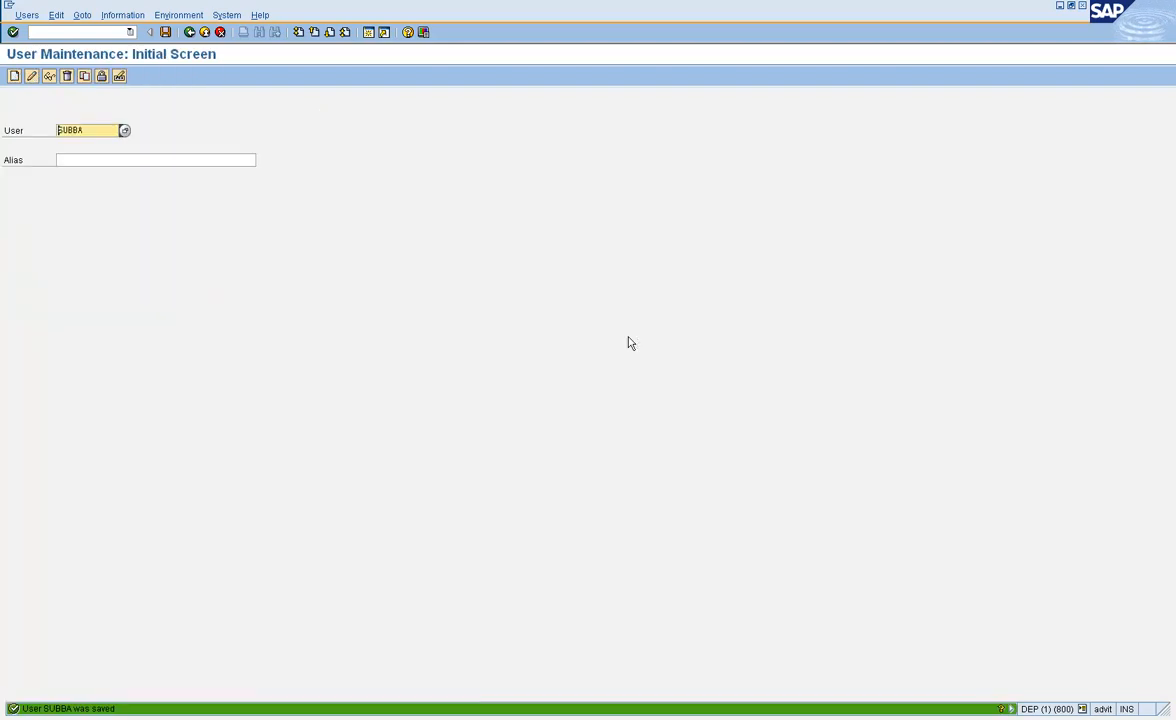
Step: Leave user maintenance, run transaction SU02 and set T-DP550512 as the profile for the work area
left_click(190, 33)
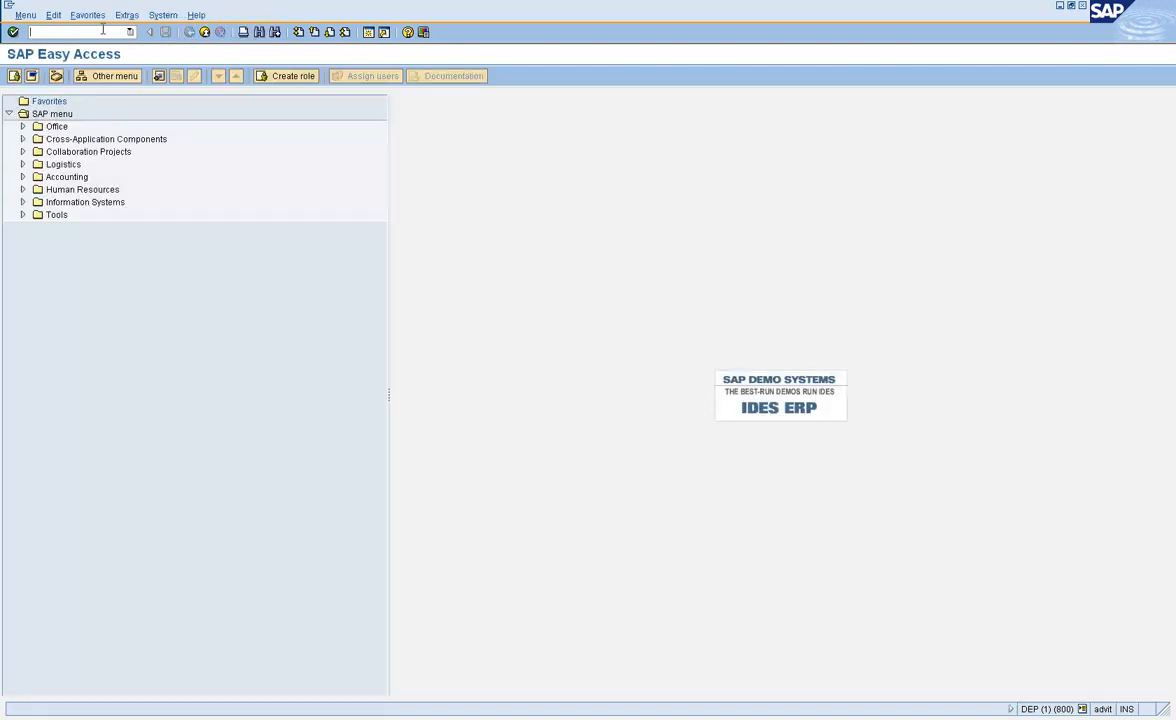
type("2")
key("Return")
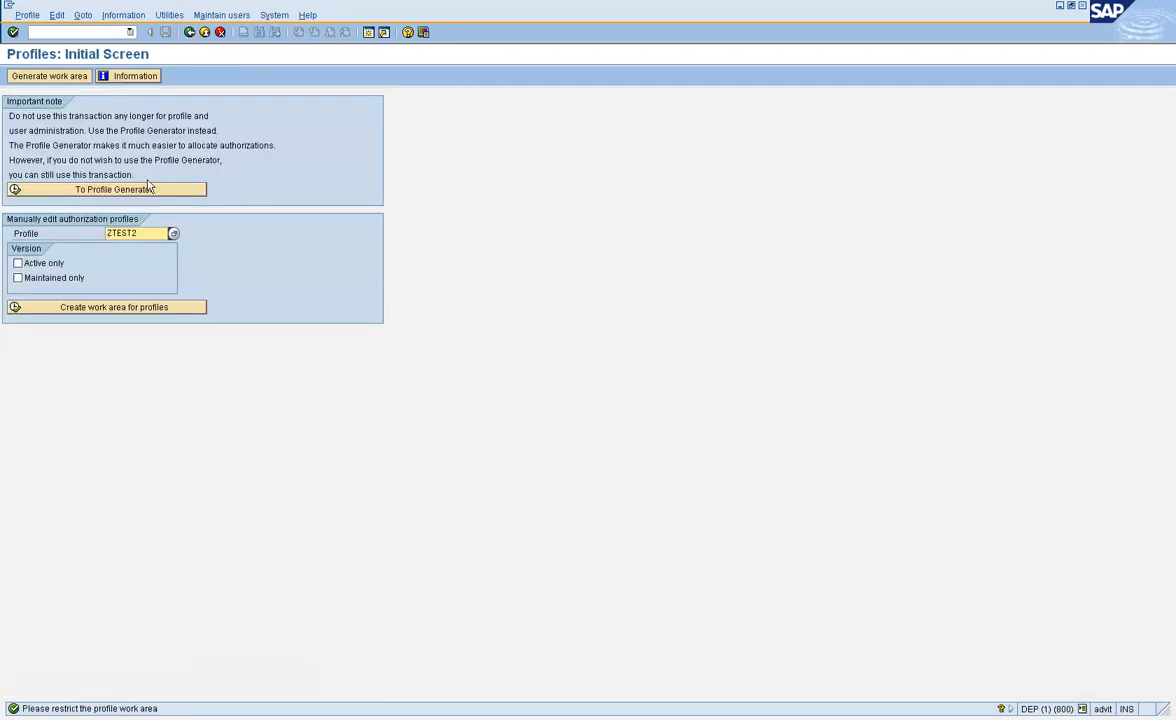
left_click_drag(64, 233, 20, 250)
key("BackSpace")
type("T-DP550512")
key("Return")
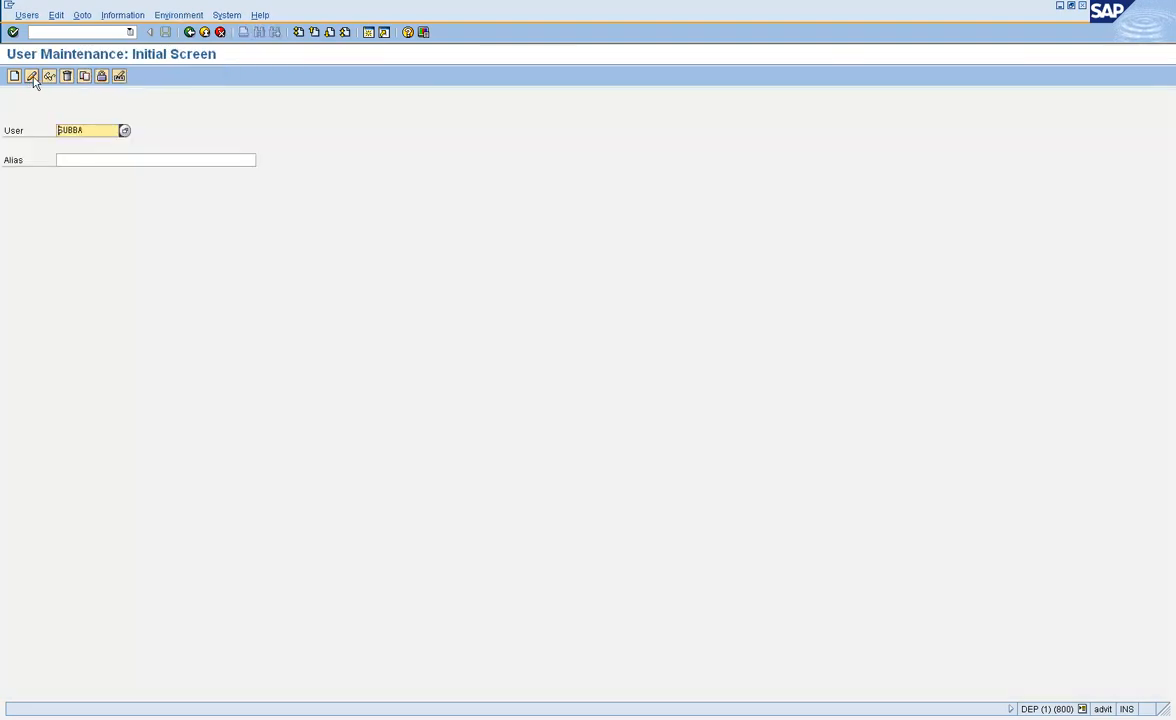
Step: Try to add generated profile T-DP550512 directly to the user's profile assignments, and leave user maintenance without saving
left_click(33, 79)
left_click(310, 148)
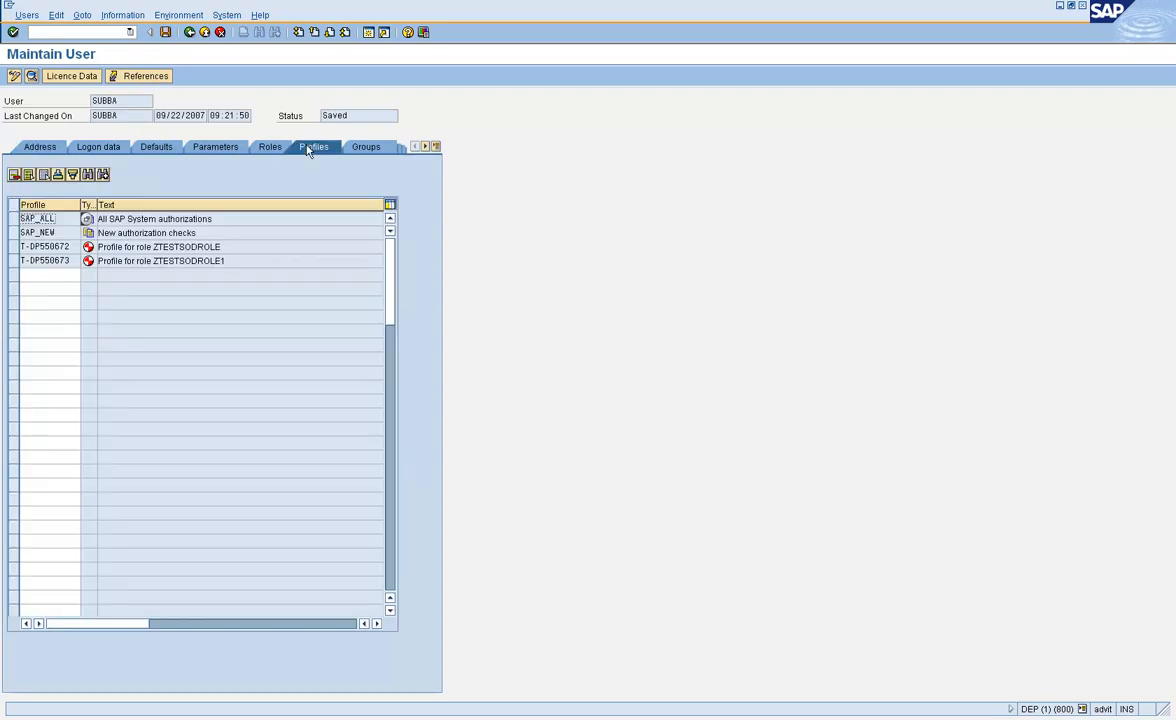
left_click(58, 273)
type("T-DP550512")
key("Return")
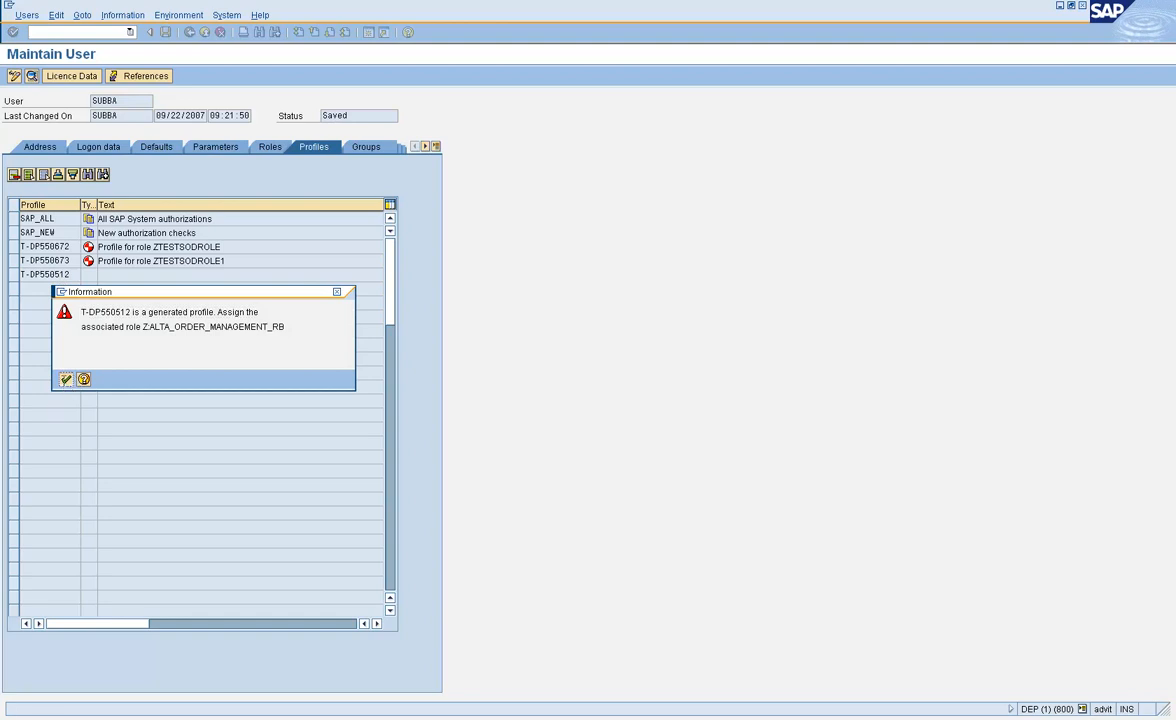
left_click(68, 379)
left_click(188, 33)
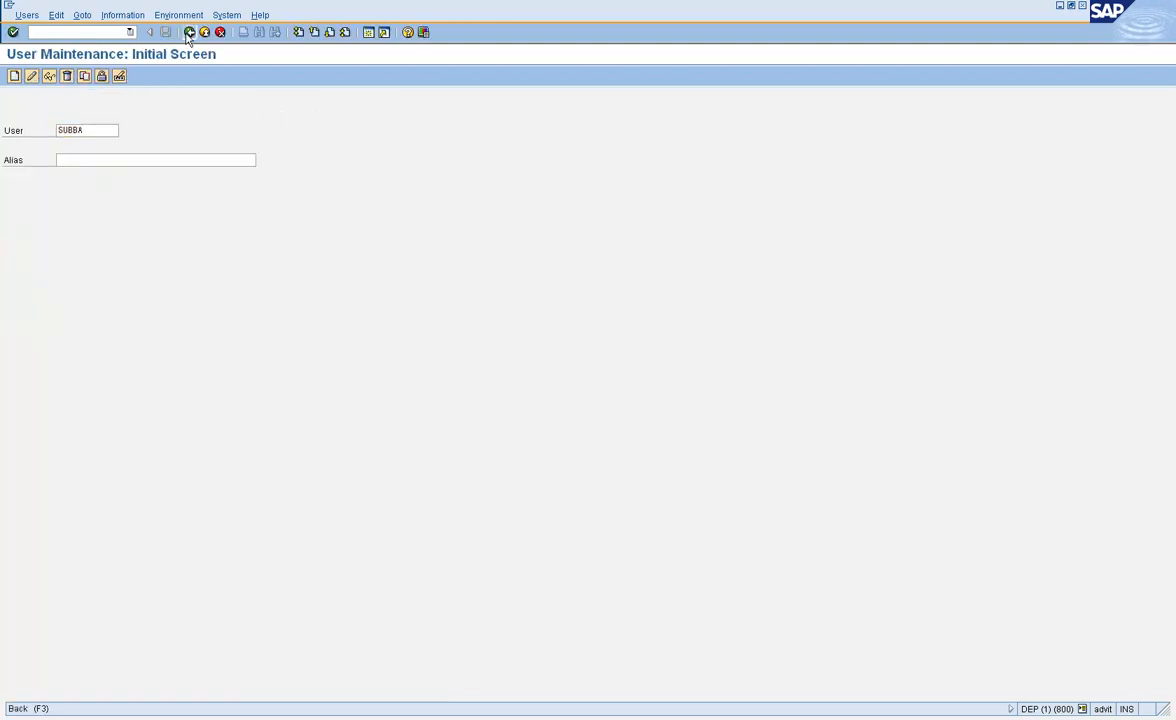
left_click(188, 33)
Step: Run transaction SU02 and create the work area for profile T-DP550512
type("su02")
key("Return")
key("Return")
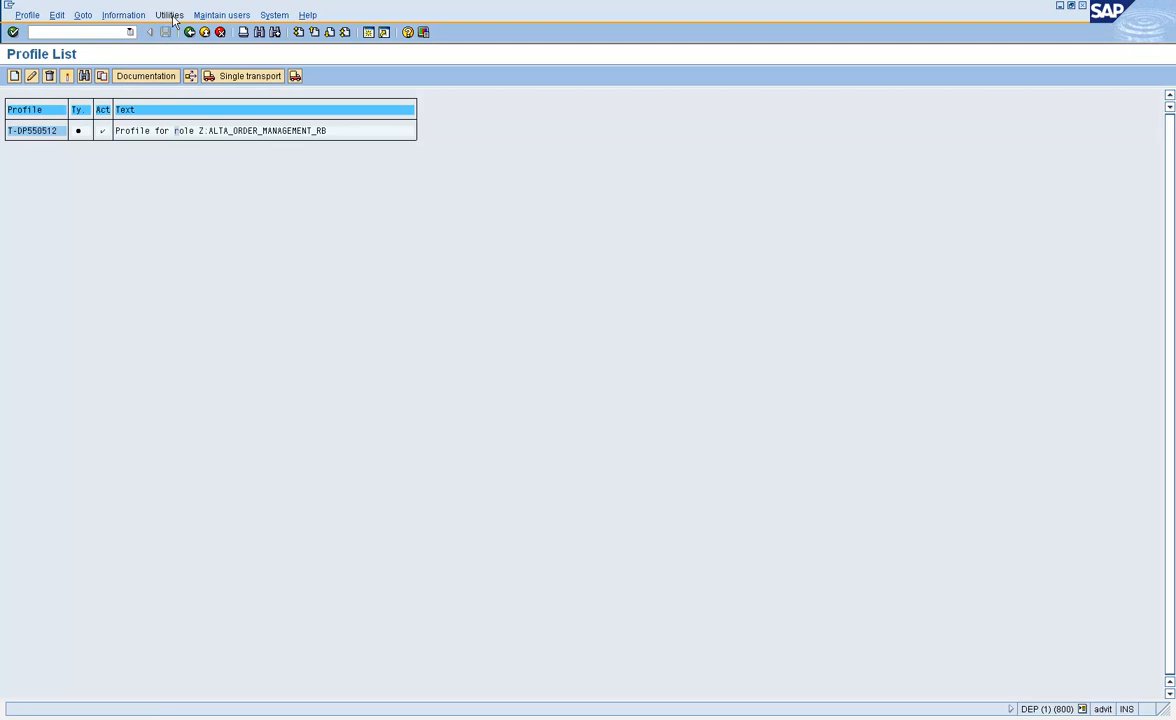
Step: Try to assign profile T-DP550512 to the user with the function that adds an authorization profile for several users
left_click(202, 112)
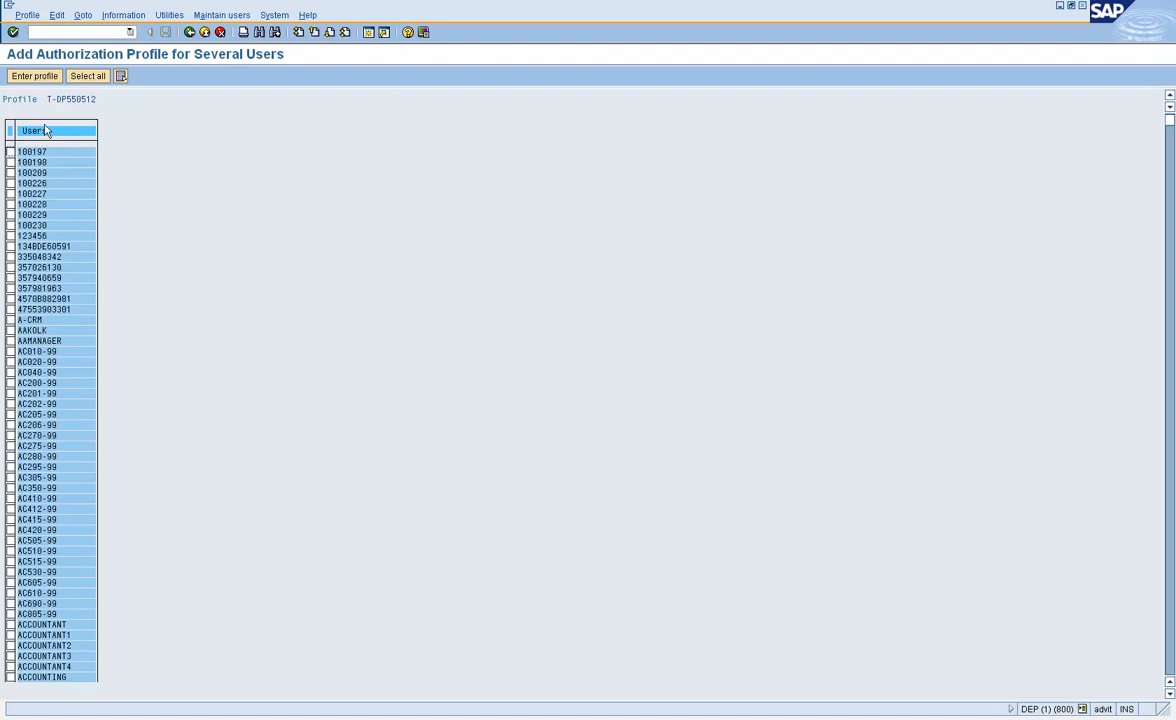
left_click(1171, 638)
left_click(1171, 638)
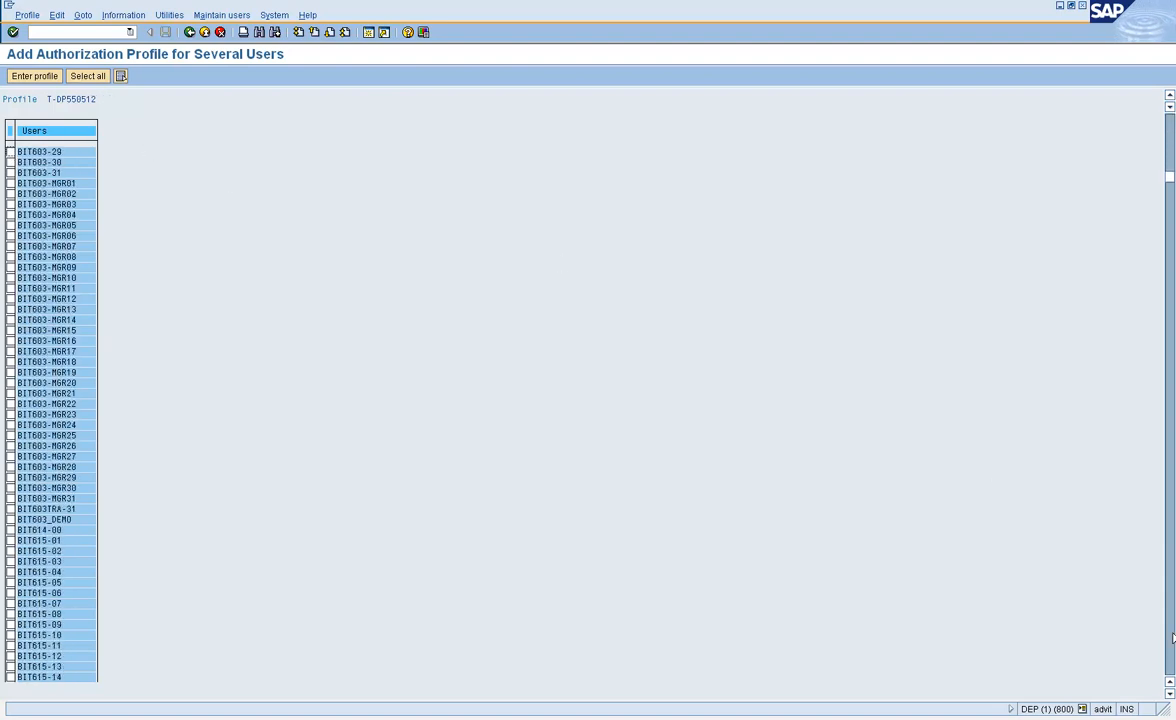
left_click(1171, 638)
left_click(1171, 638)
left_click_drag(1169, 218, 1170, 597)
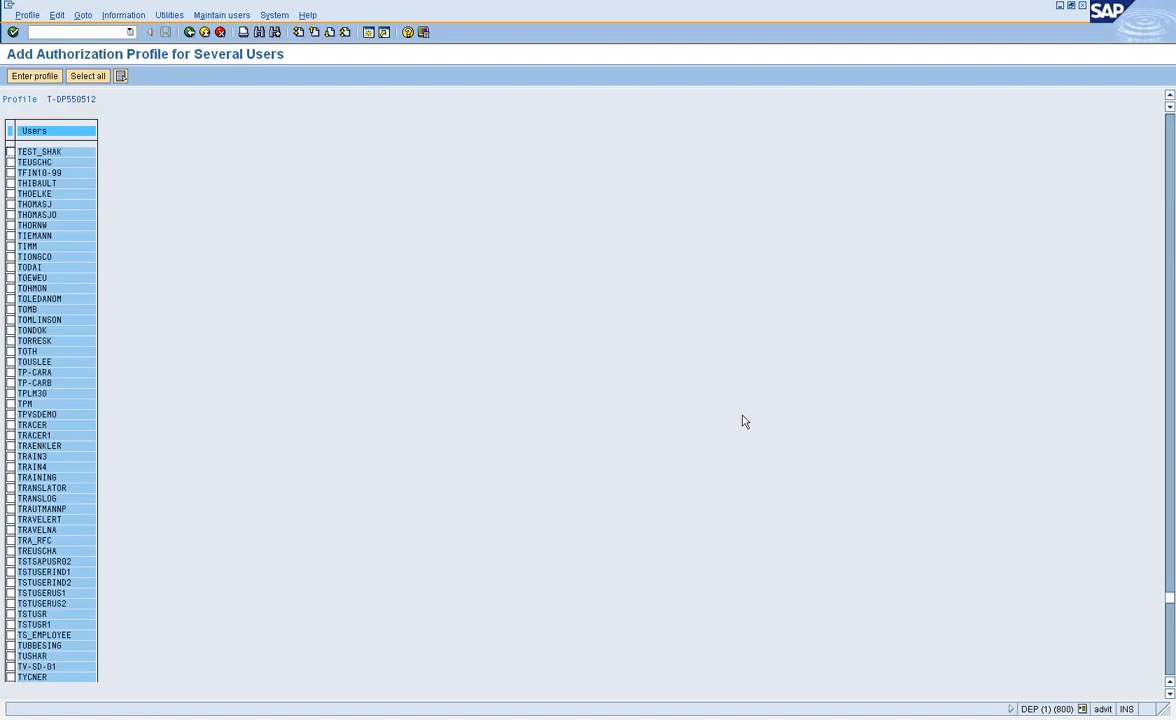
left_click(1170, 516)
left_click(1169, 514)
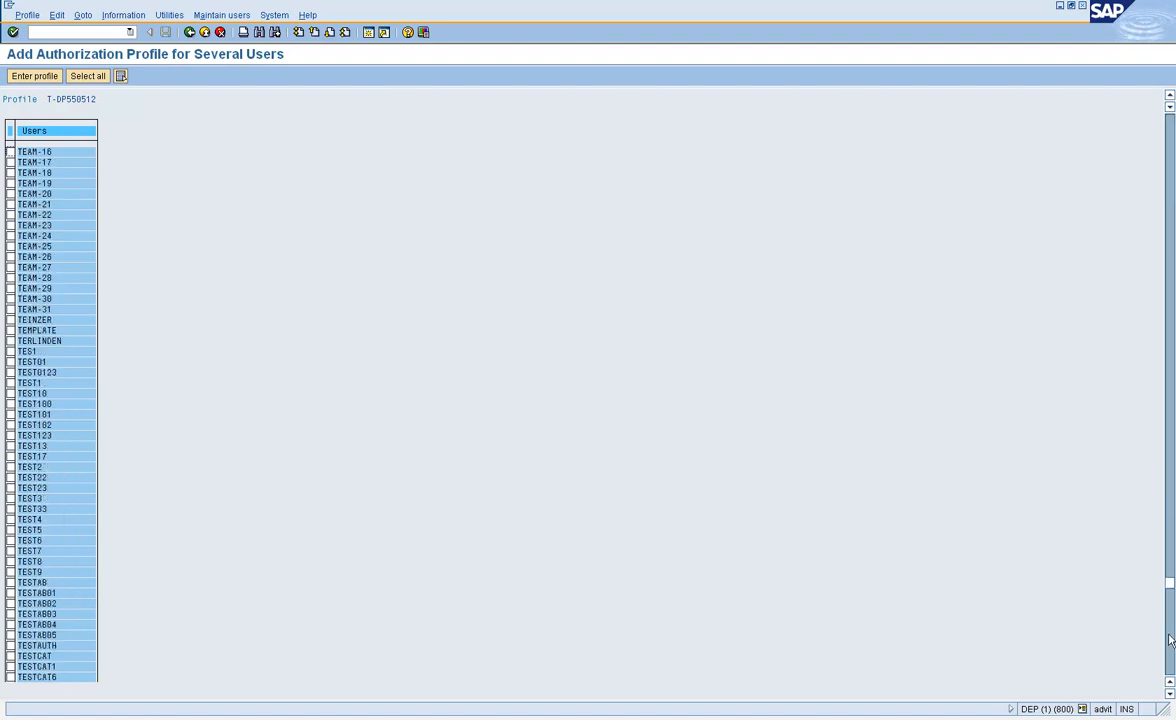
left_click(1172, 529)
left_click(1172, 528)
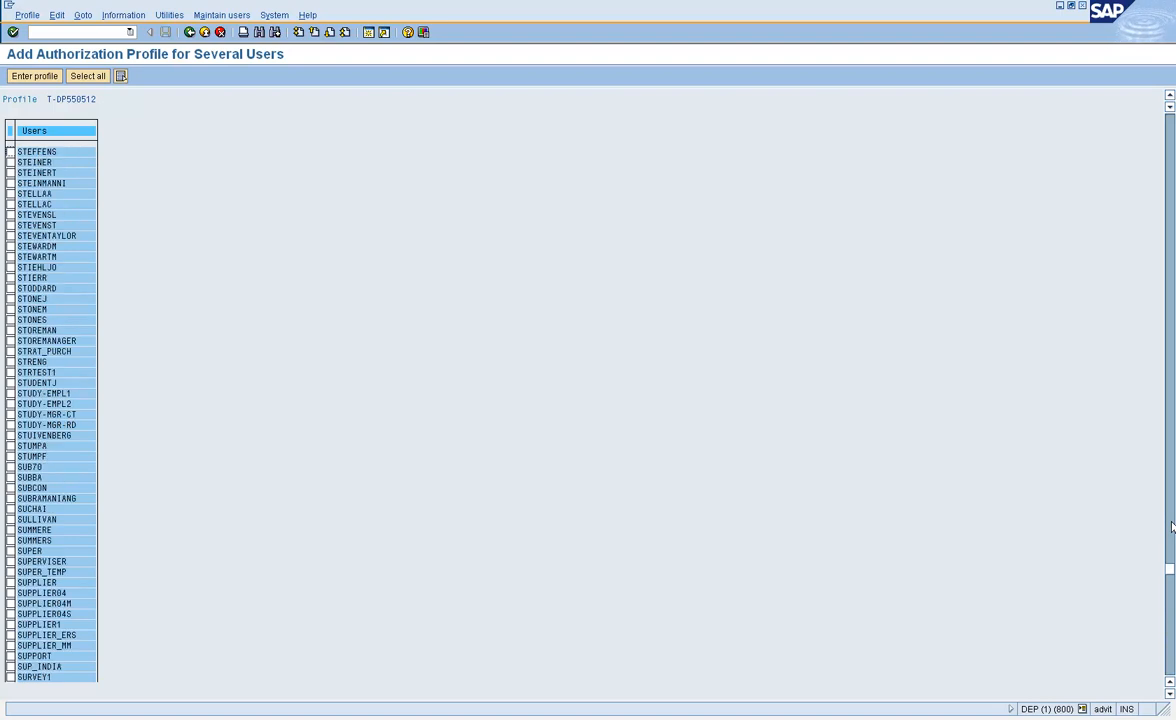
left_click(1172, 527)
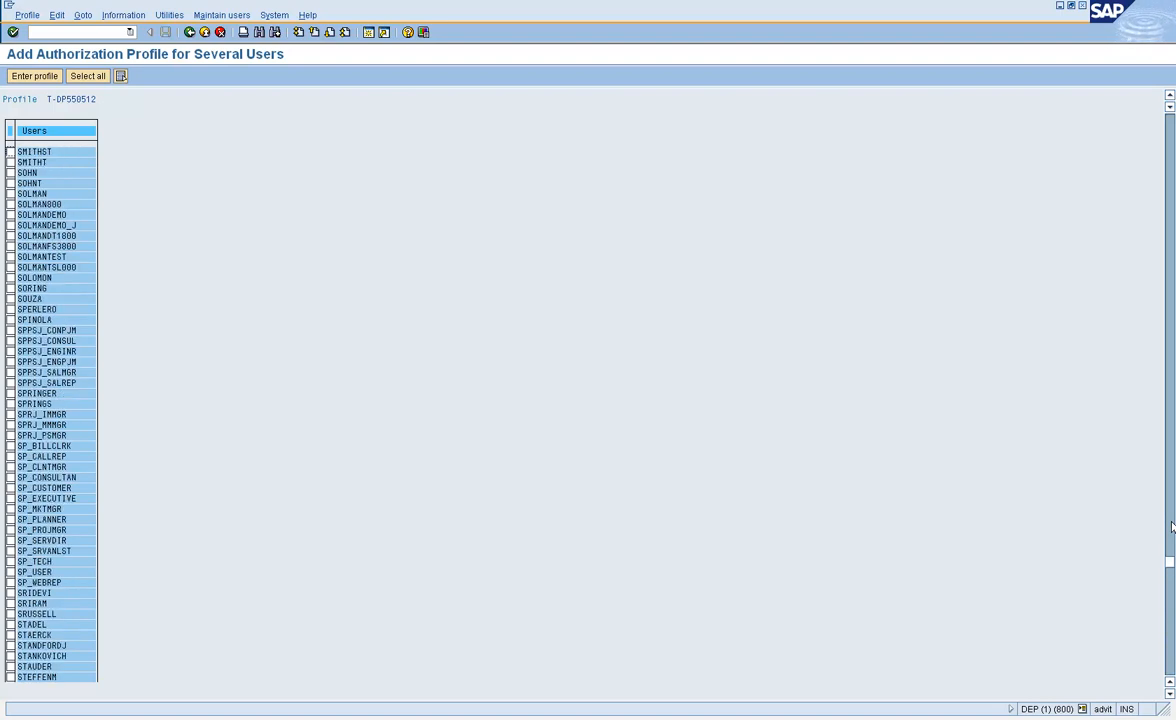
left_click(1172, 527)
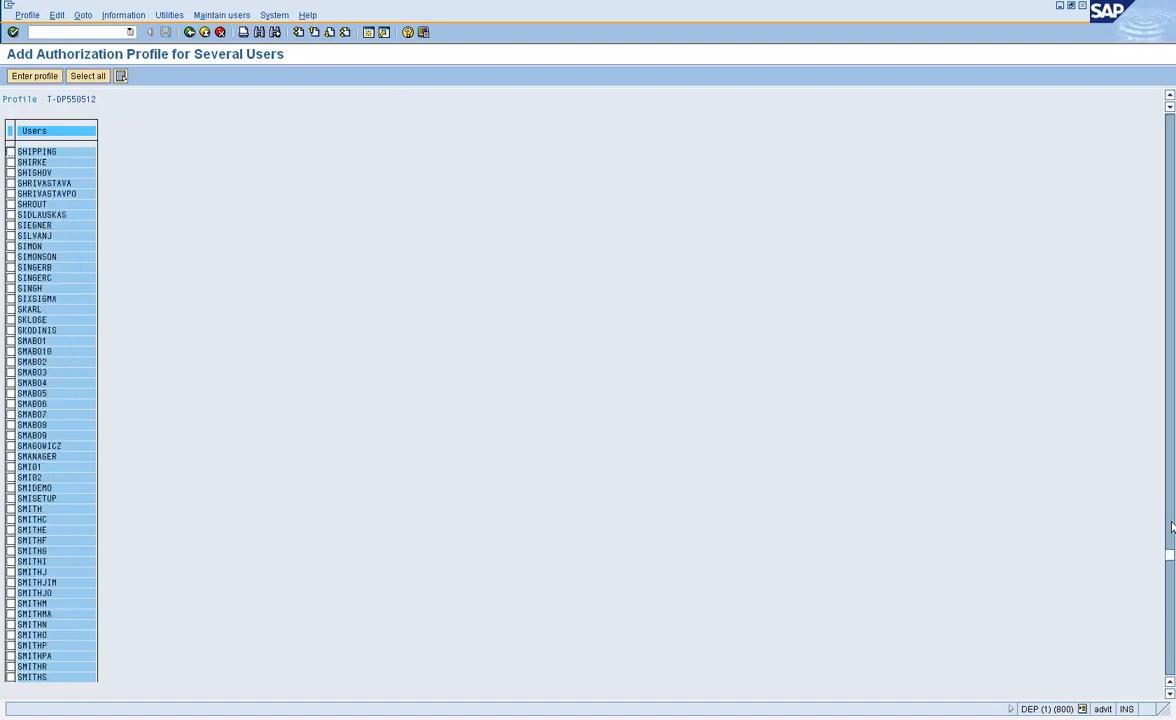
left_click(1172, 527)
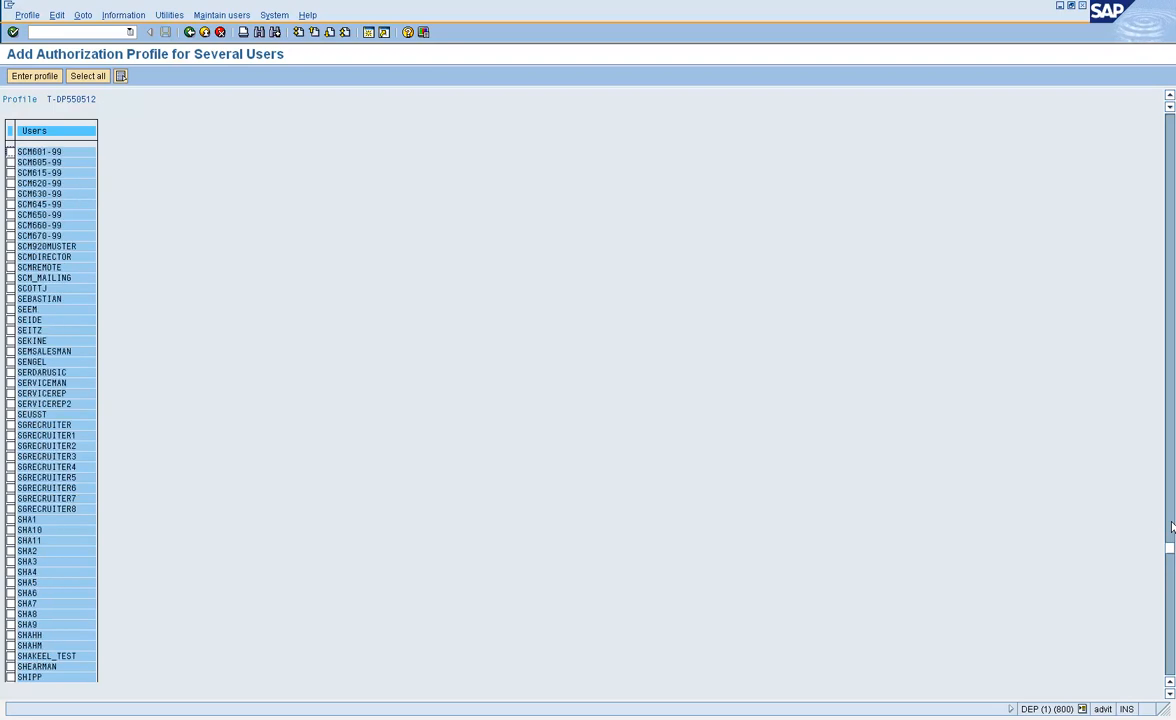
left_click(1172, 630)
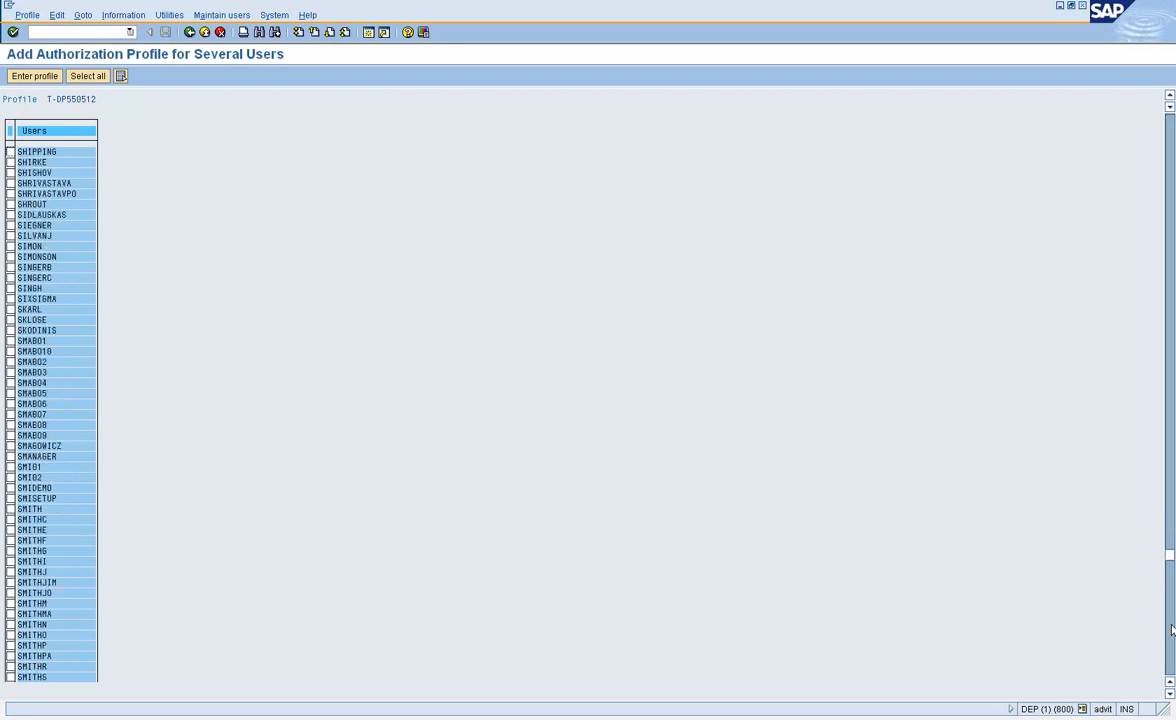
left_click(1172, 630)
left_click(1172, 630)
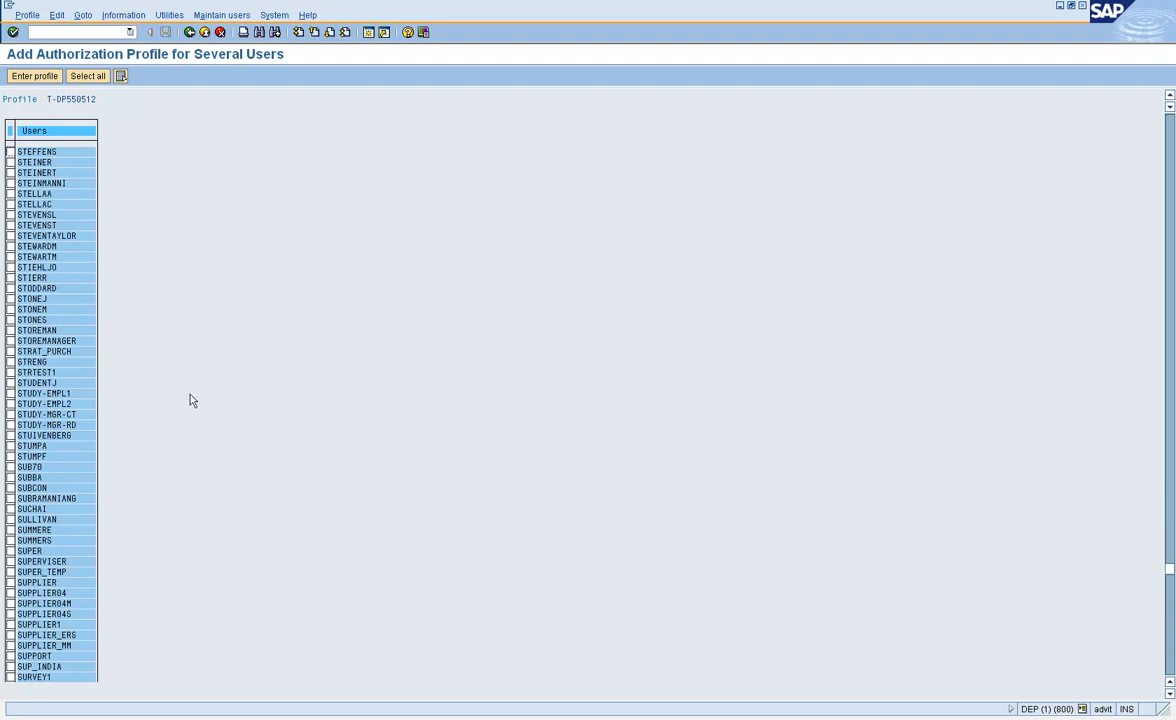
left_click(10, 477)
left_click(54, 77)
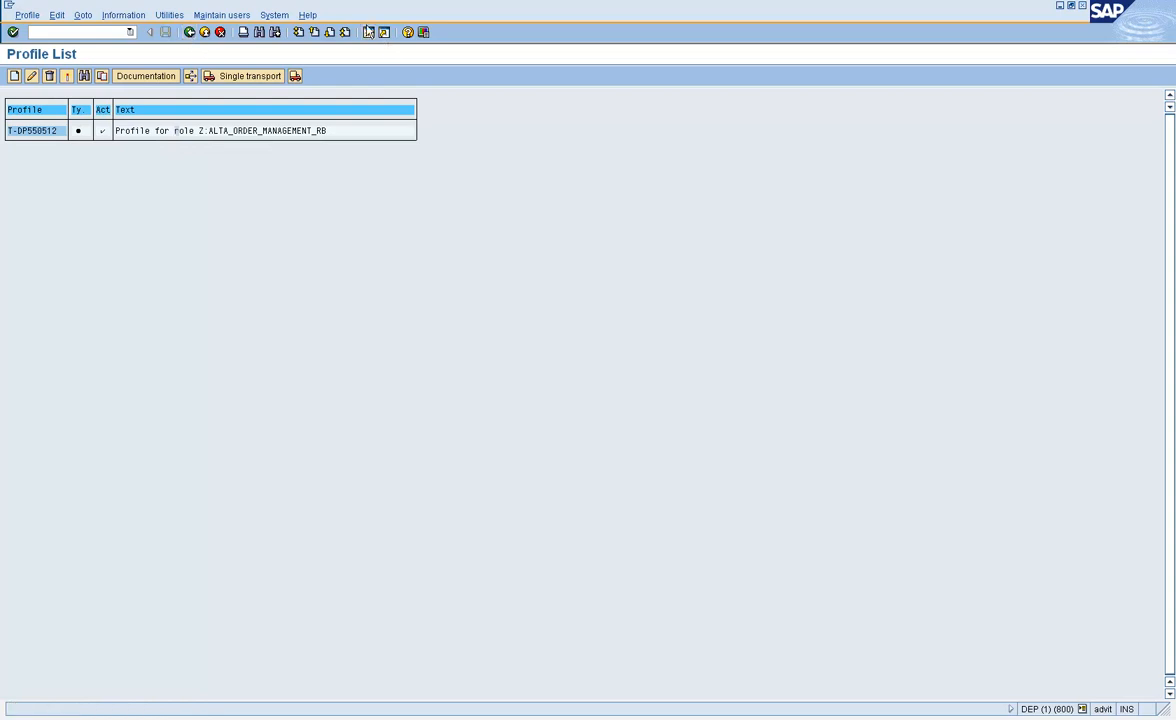
Step: Run SU01 in a new session and check the user's role and profile assignments for T-DP550512
left_click(370, 36)
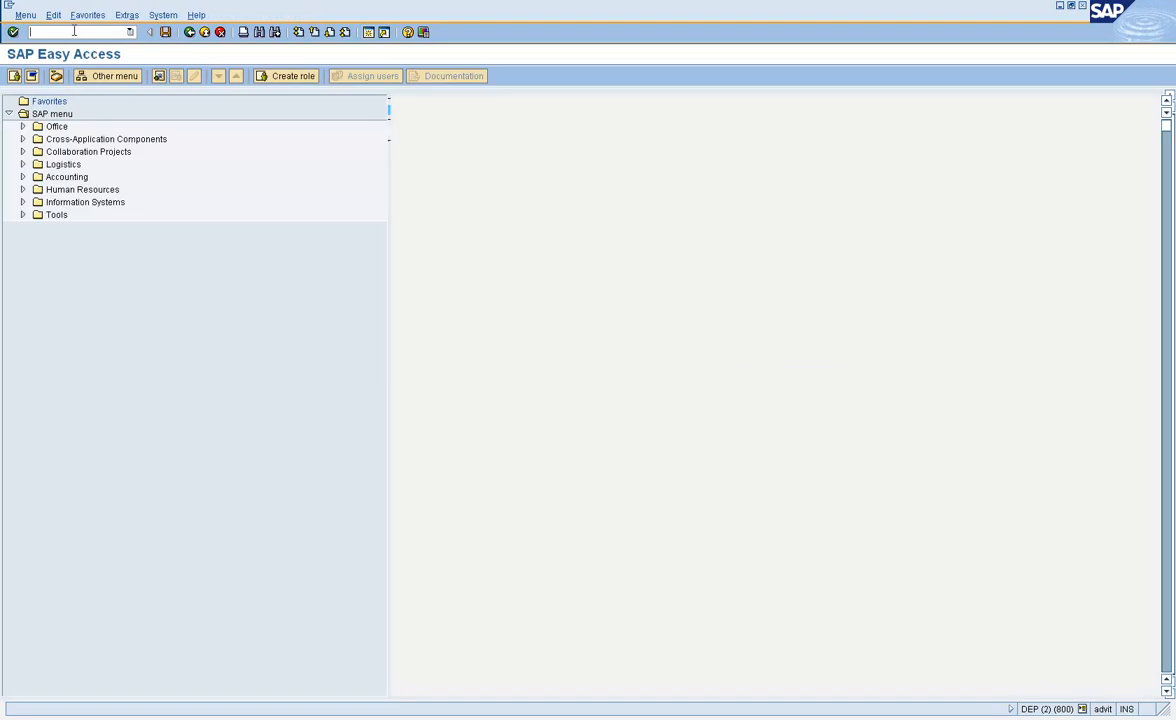
left_click(74, 32)
type("su01")
key("Return")
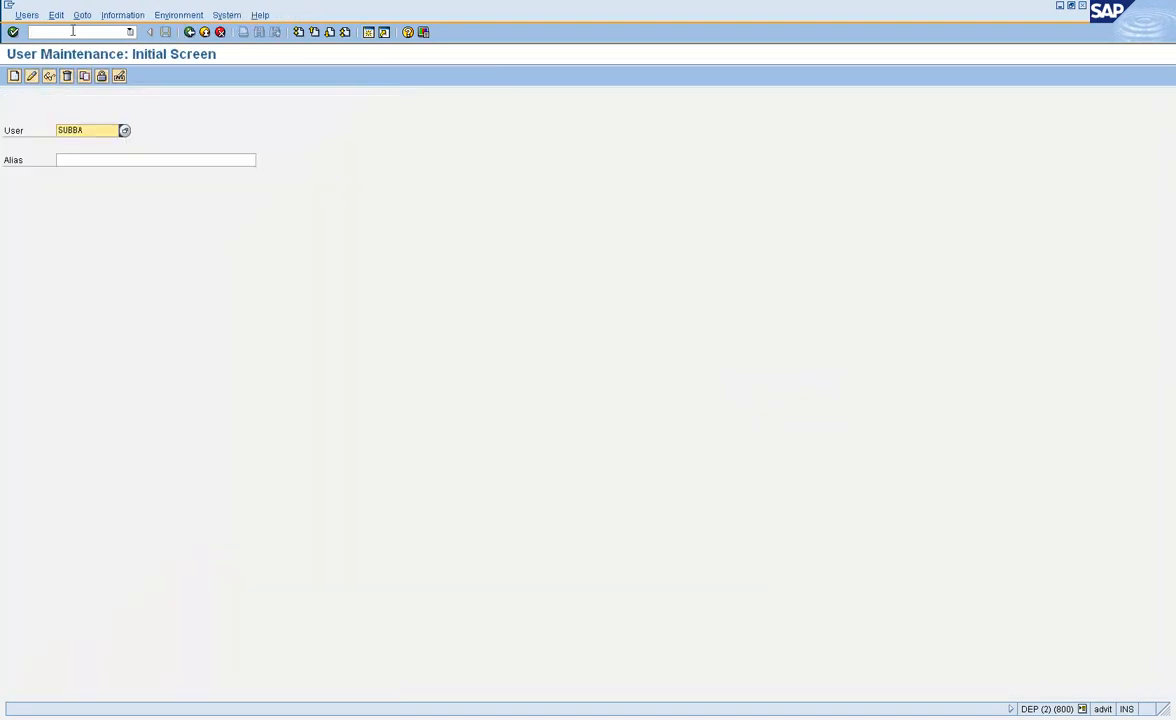
left_click(32, 77)
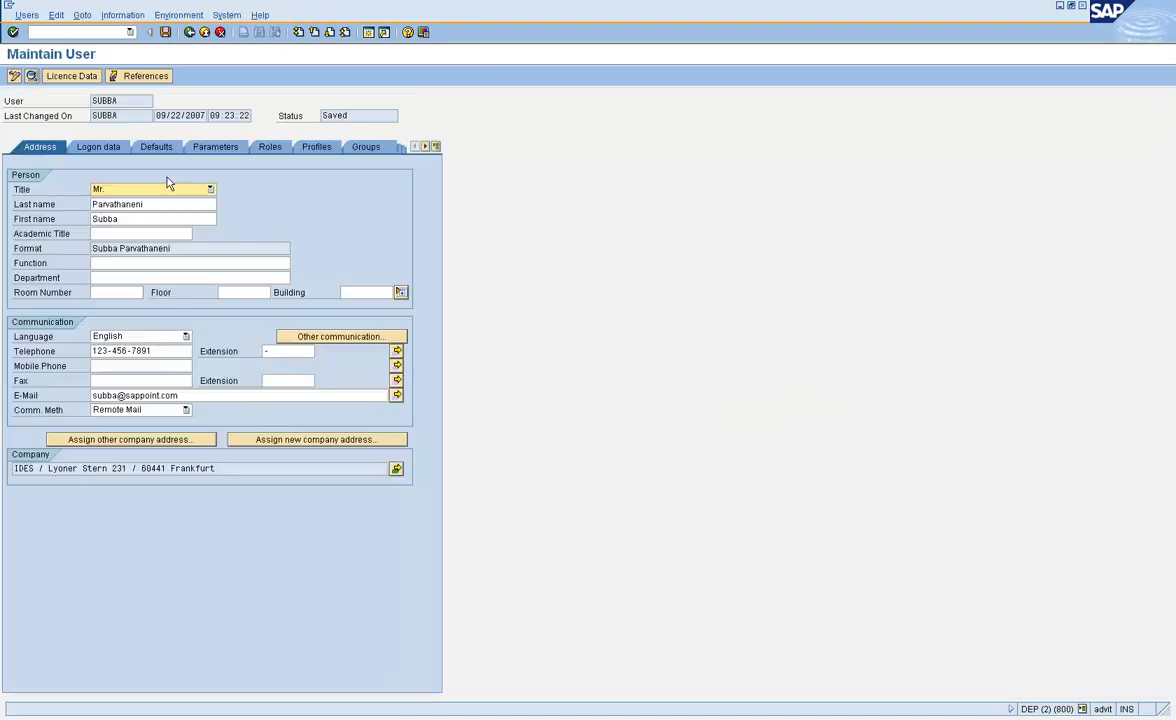
left_click(266, 150)
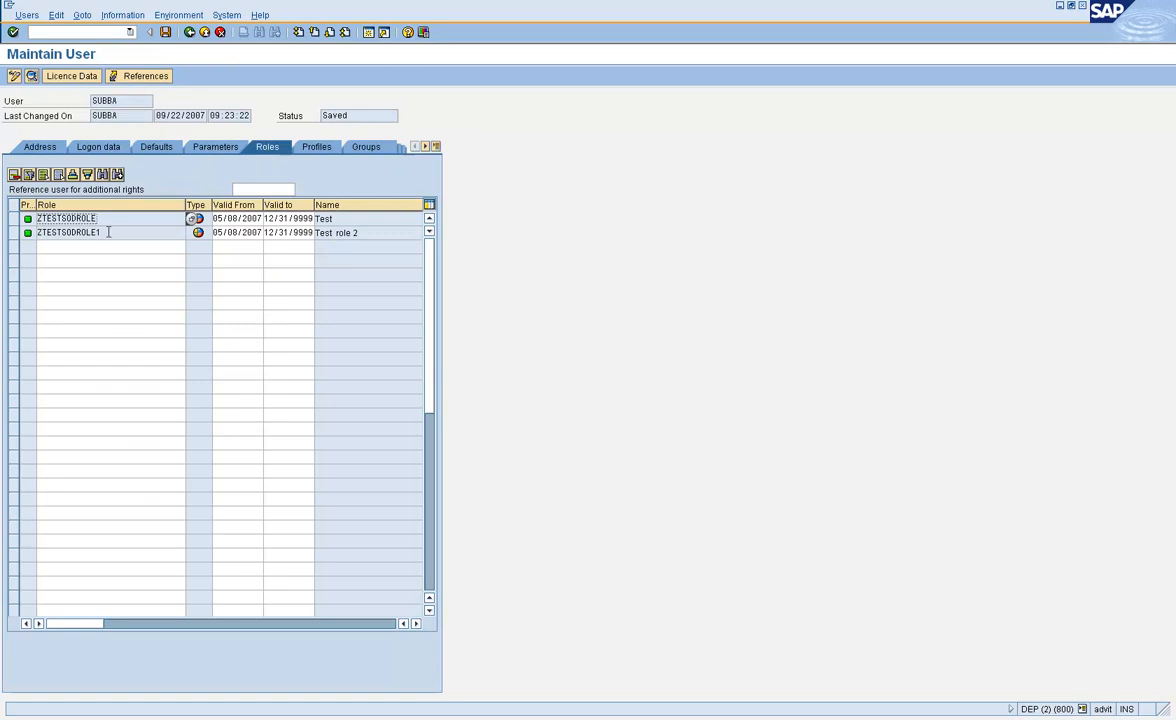
left_click(307, 146)
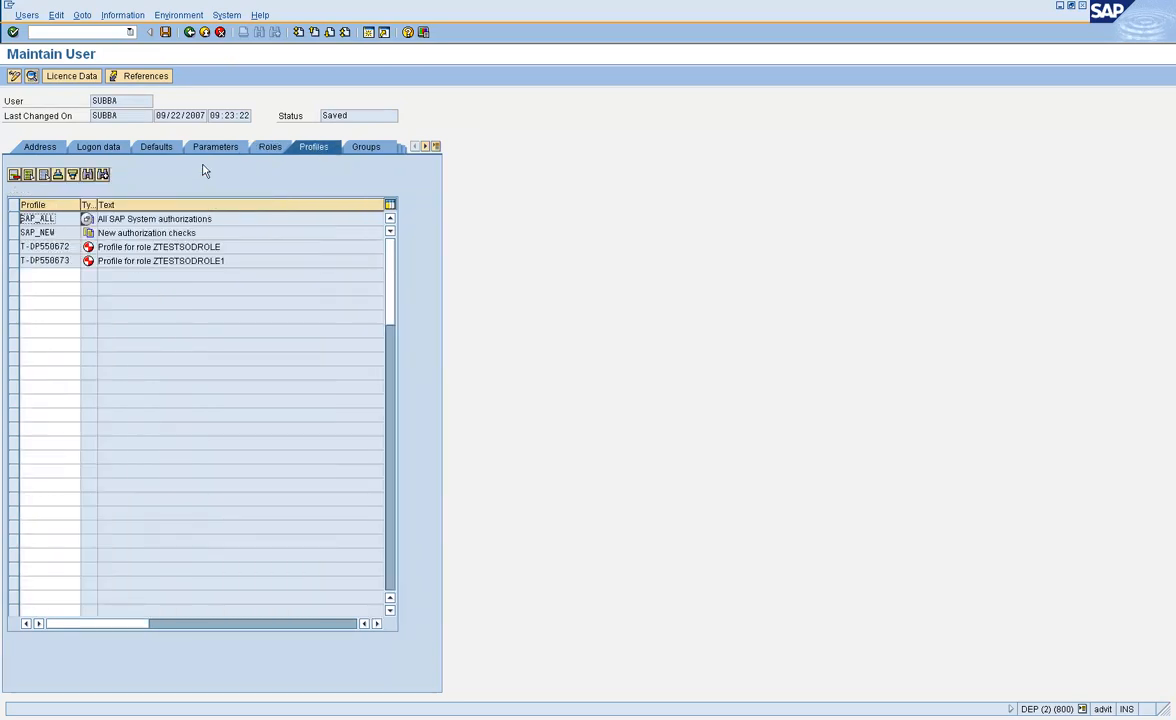
left_click(189, 32)
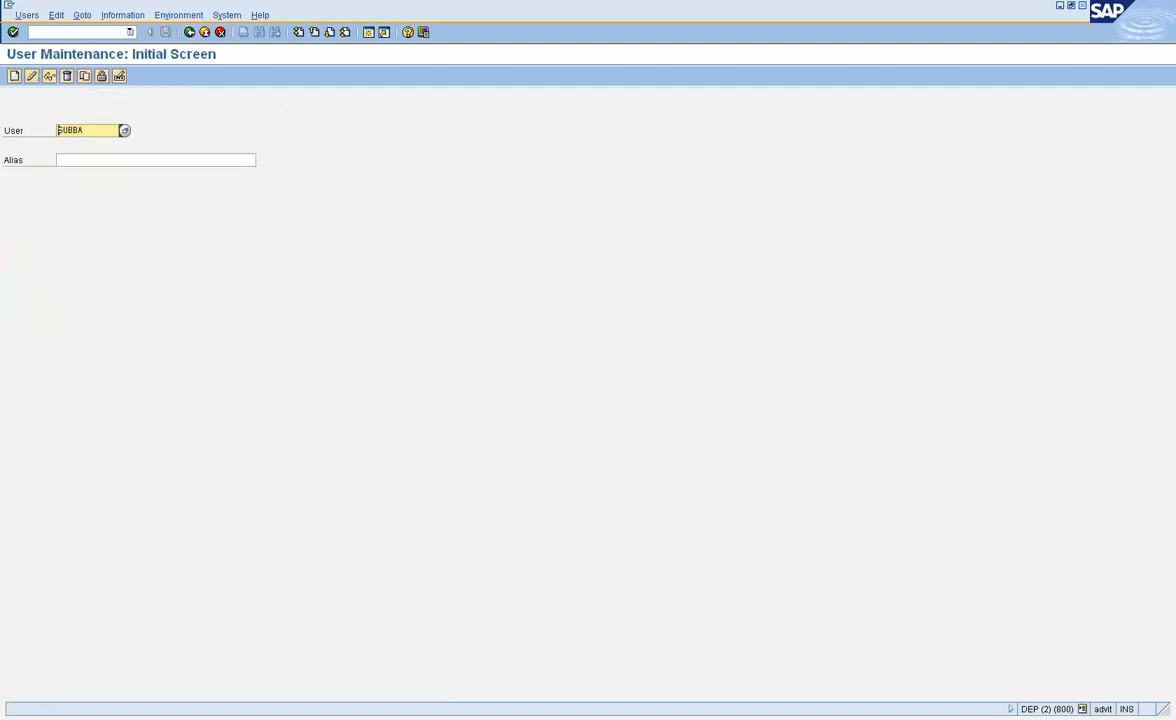
Step: Leave the SU02 profile list, open the user in change mode and compare the role assignments with the profile assignments
key("alt+Tab")
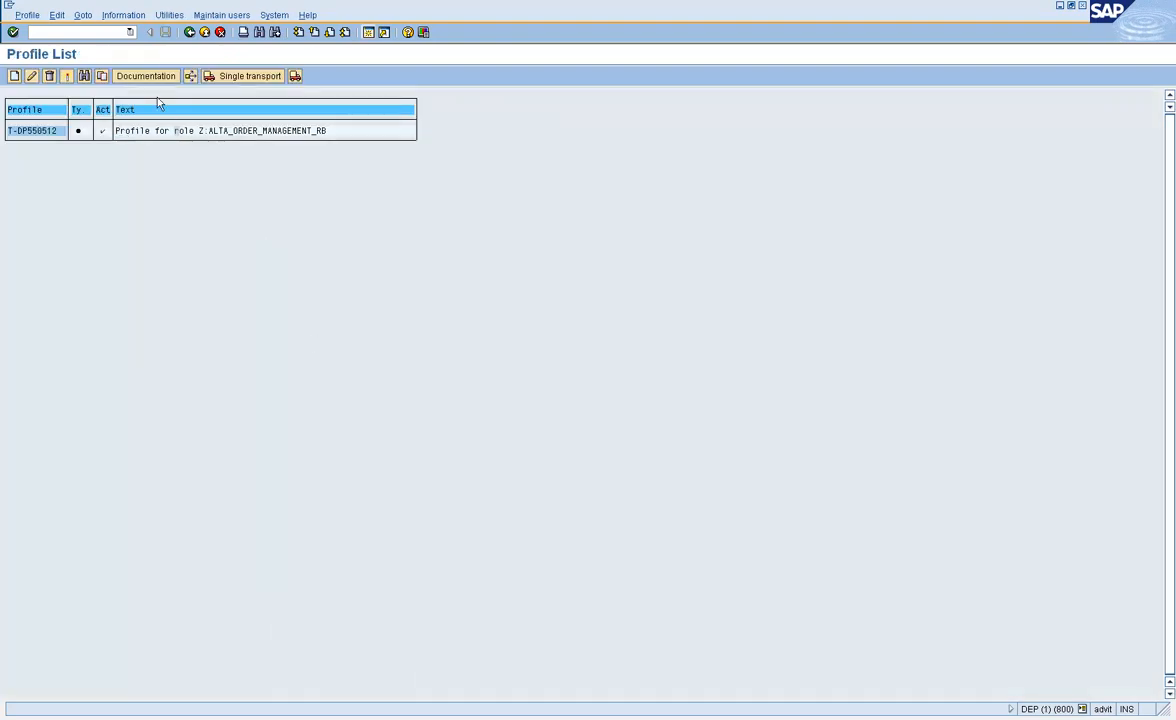
left_click(193, 34)
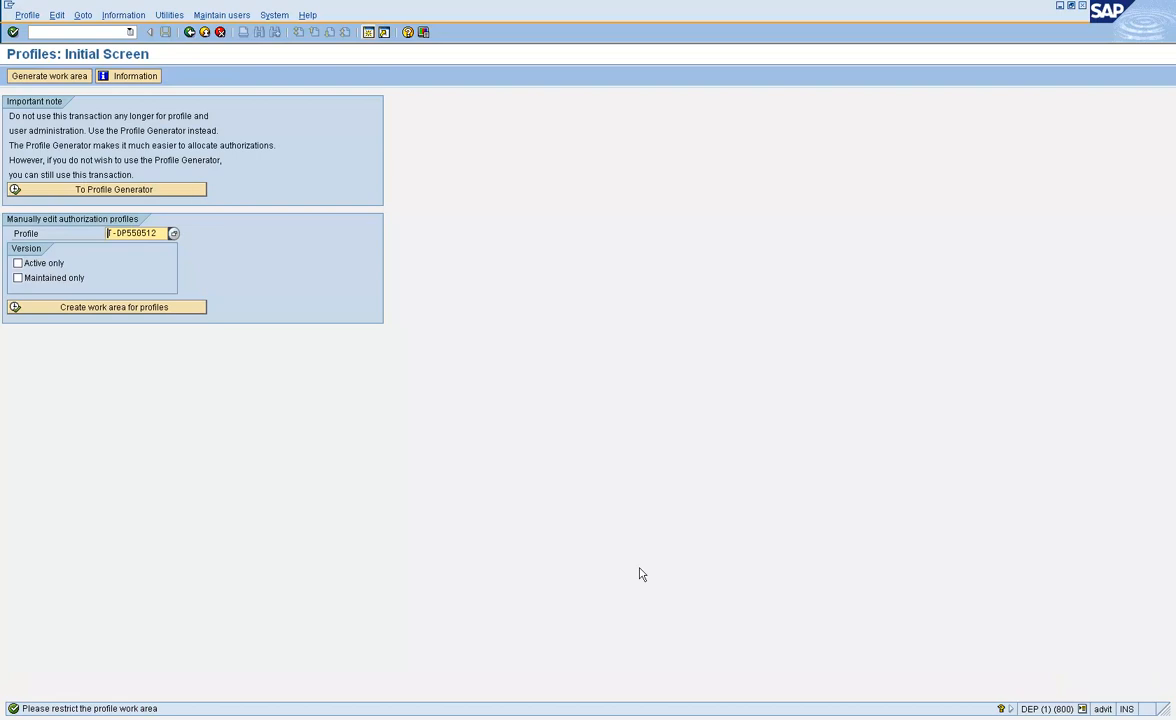
key("alt+Tab")
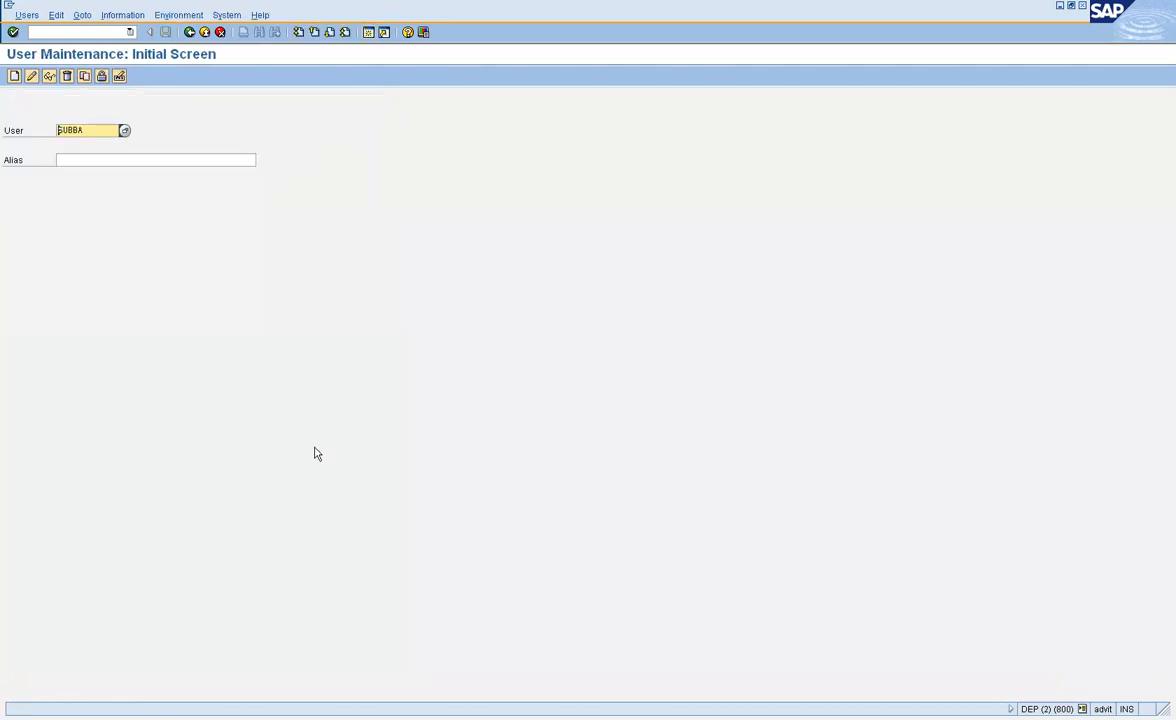
left_click(31, 76)
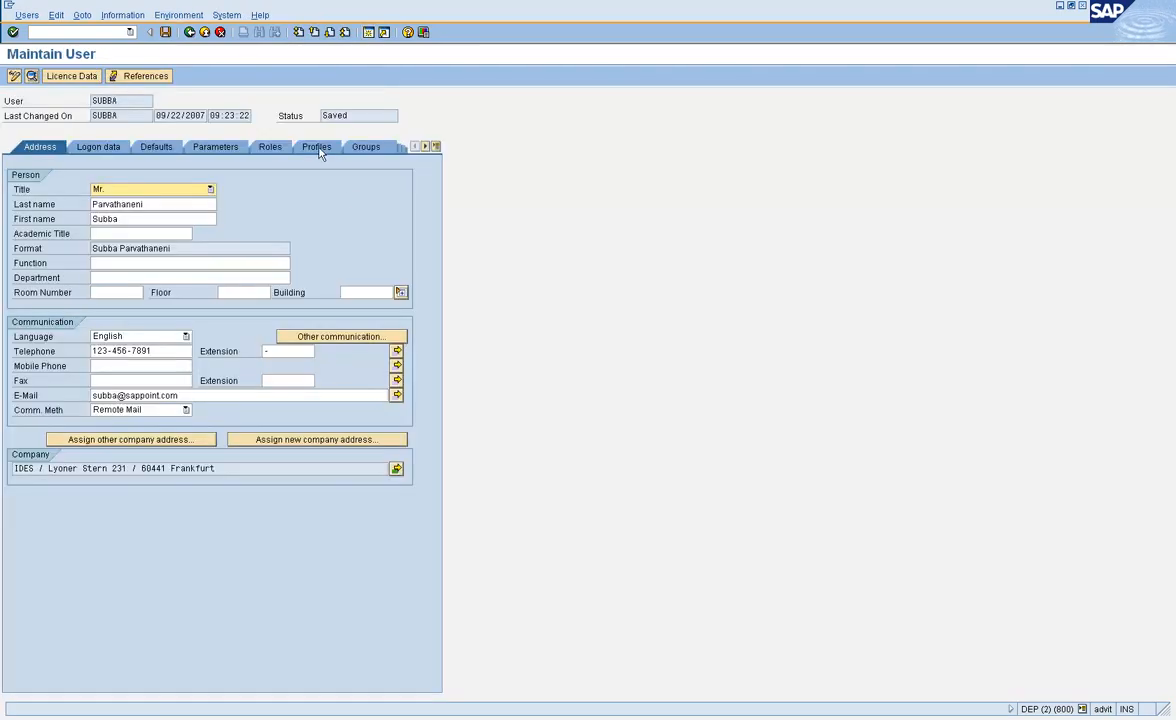
left_click(318, 148)
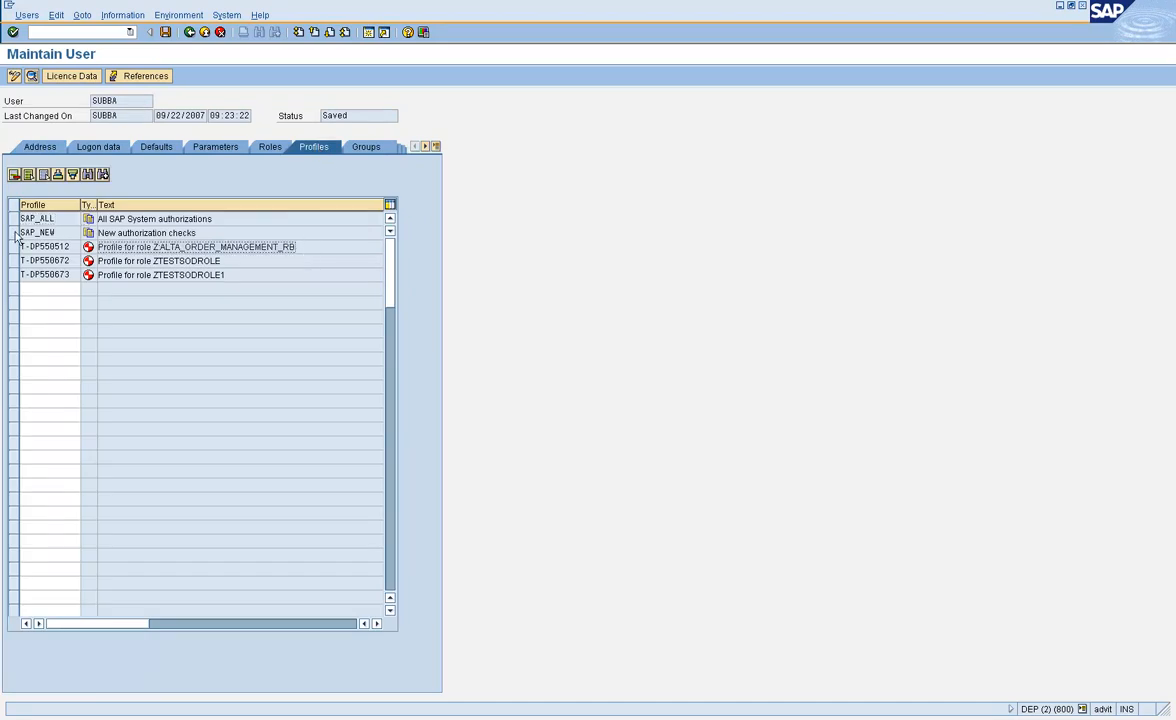
left_click(71, 244)
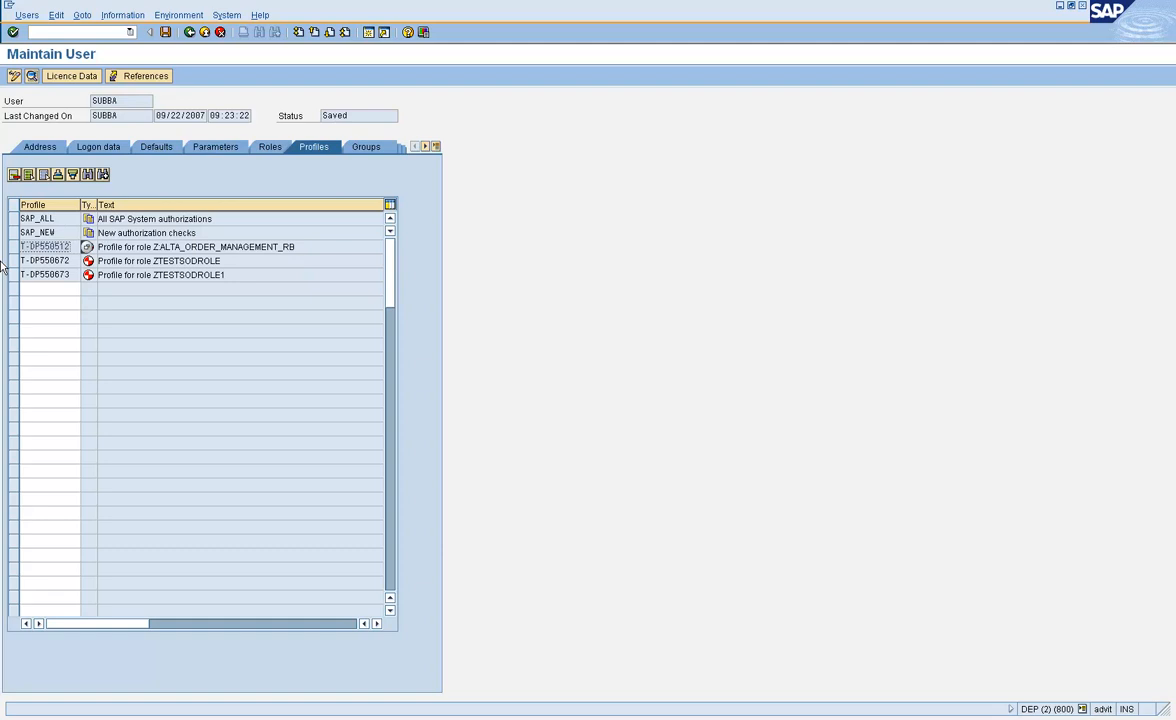
left_click(270, 148)
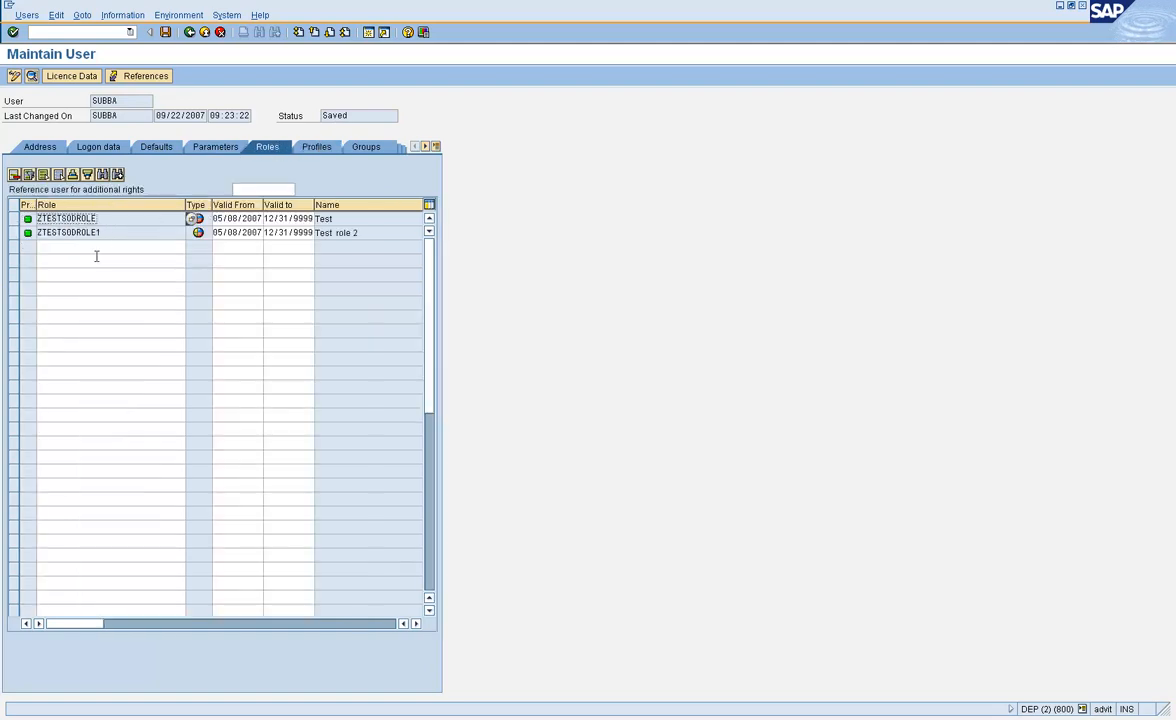
left_click(313, 148)
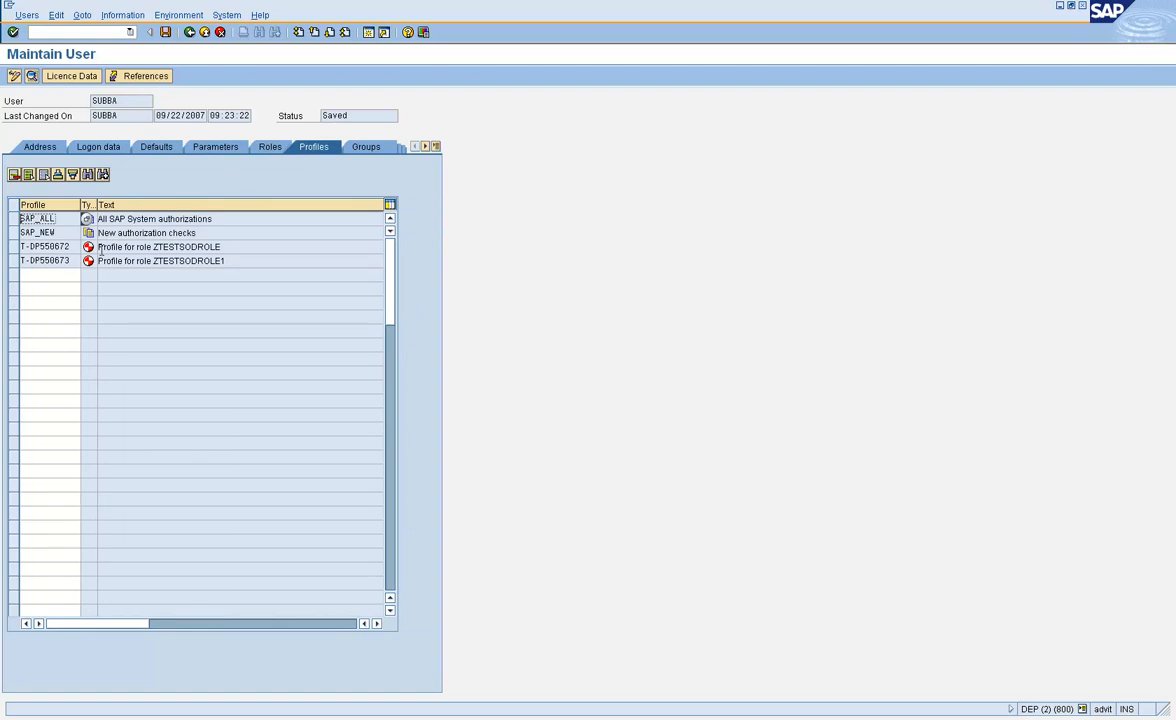
left_click(274, 148)
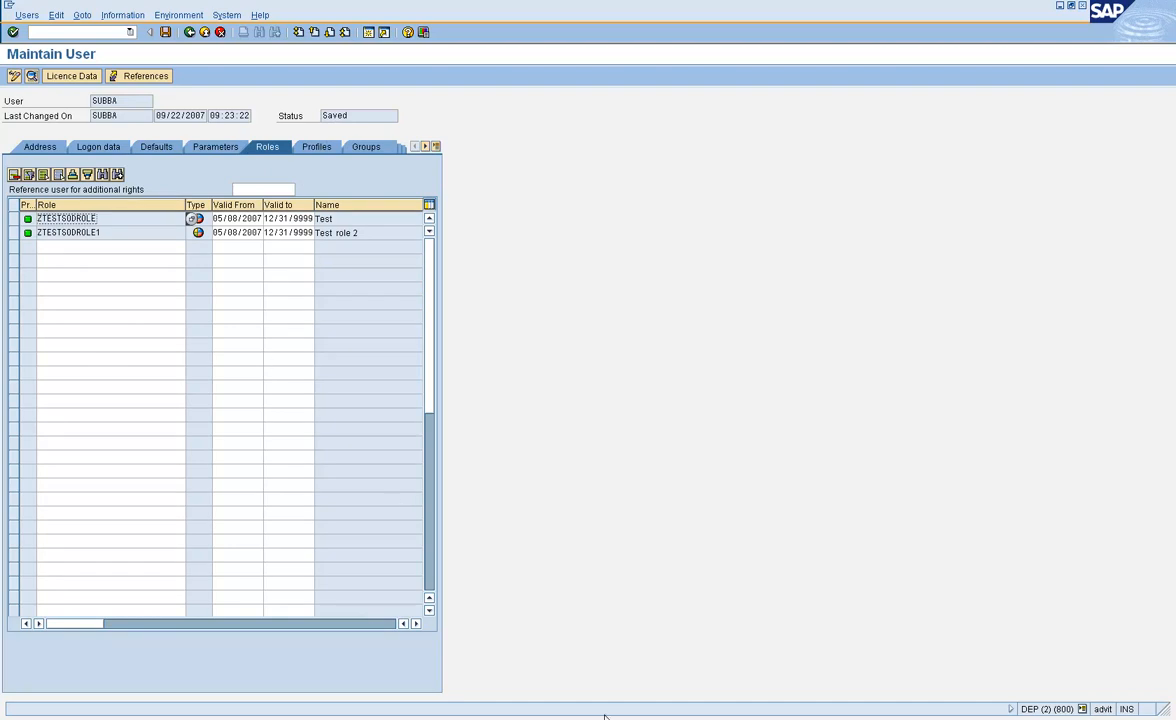
Step: Create the work area for T-DP550512 again and enter the profile for the user with Add Authorization Profile for Several Users
key("alt+Tab")
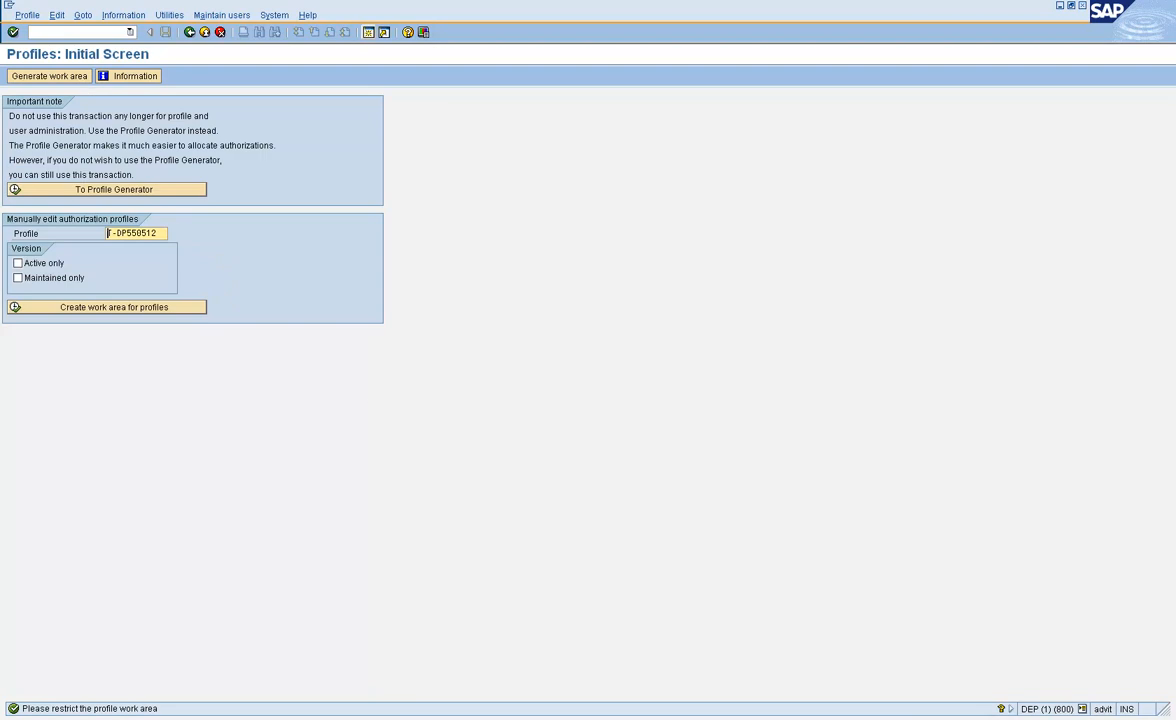
key("Return")
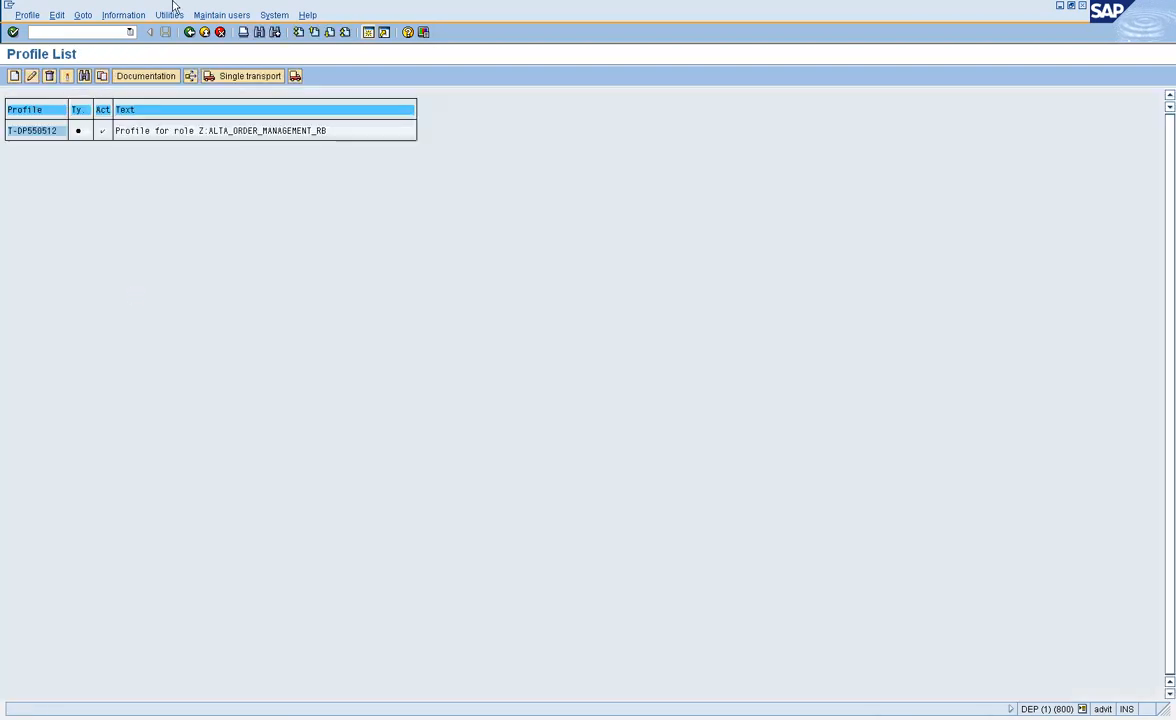
left_click(167, 19)
left_click(195, 108)
left_click(260, 33)
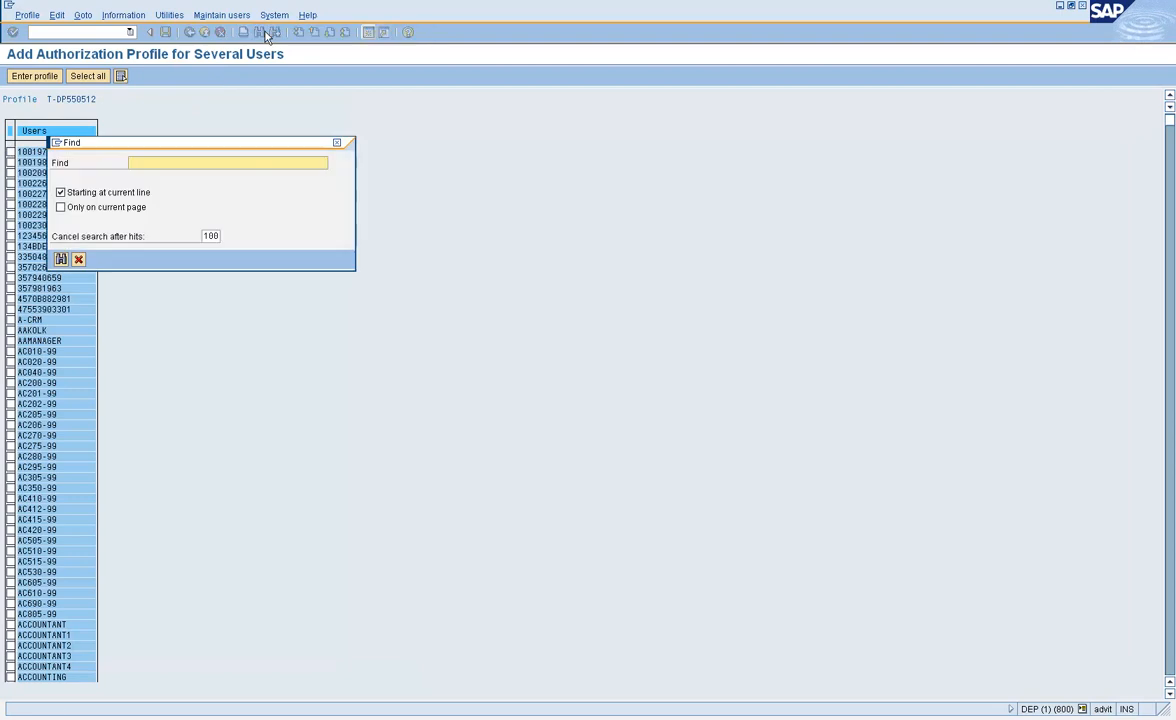
type("Subba")
key("Return")
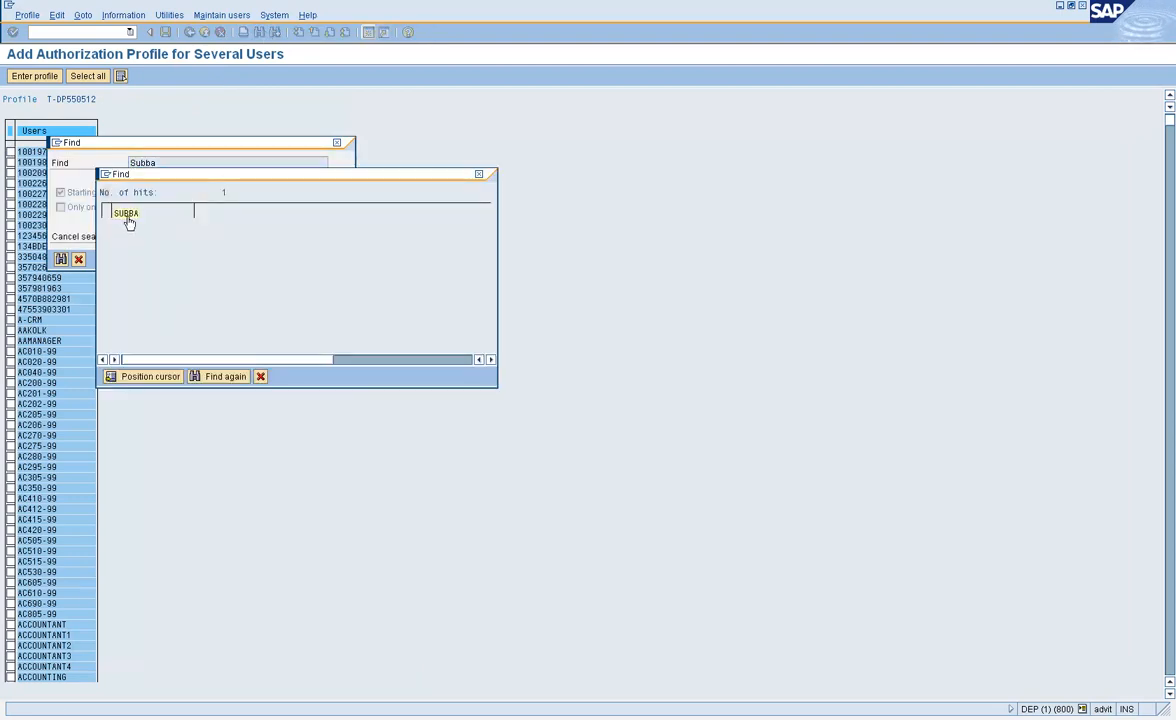
double_click(126, 214)
left_click(10, 151)
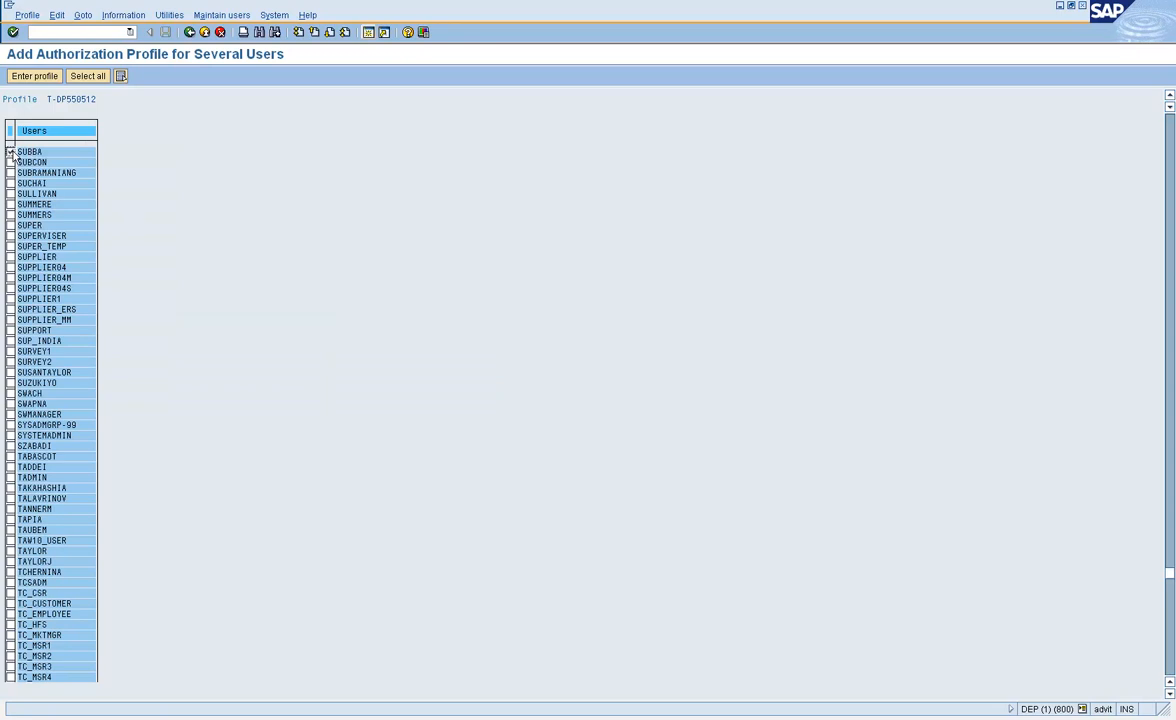
left_click(34, 76)
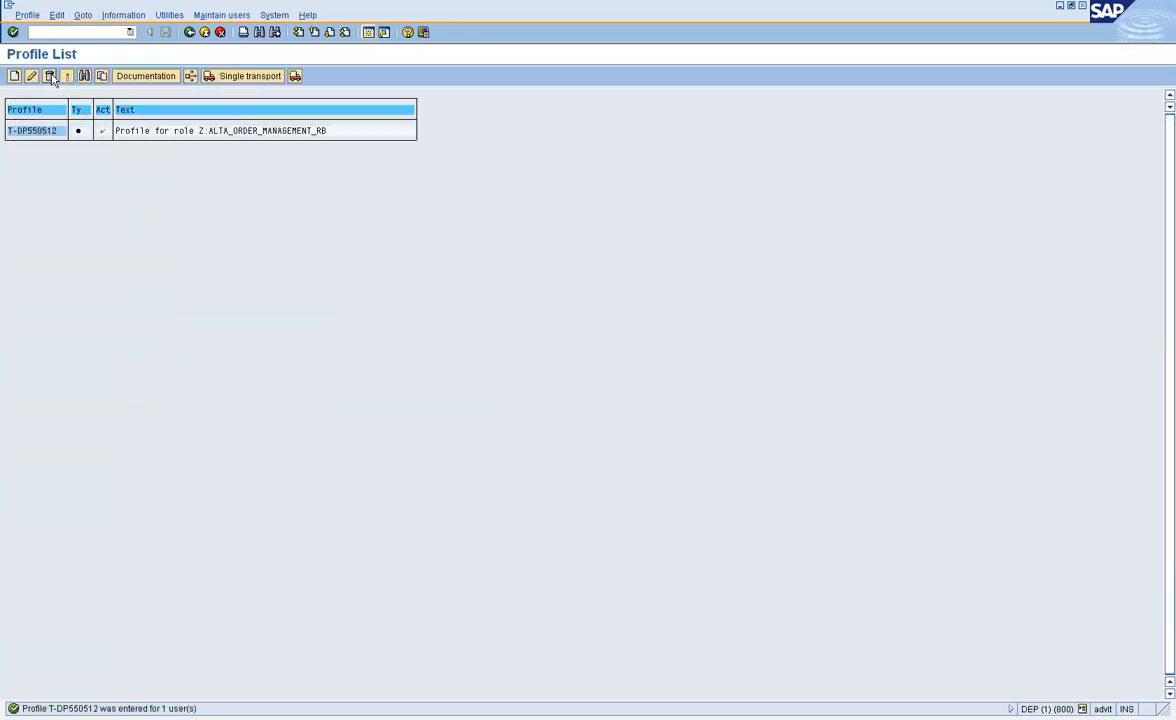
left_click(191, 33)
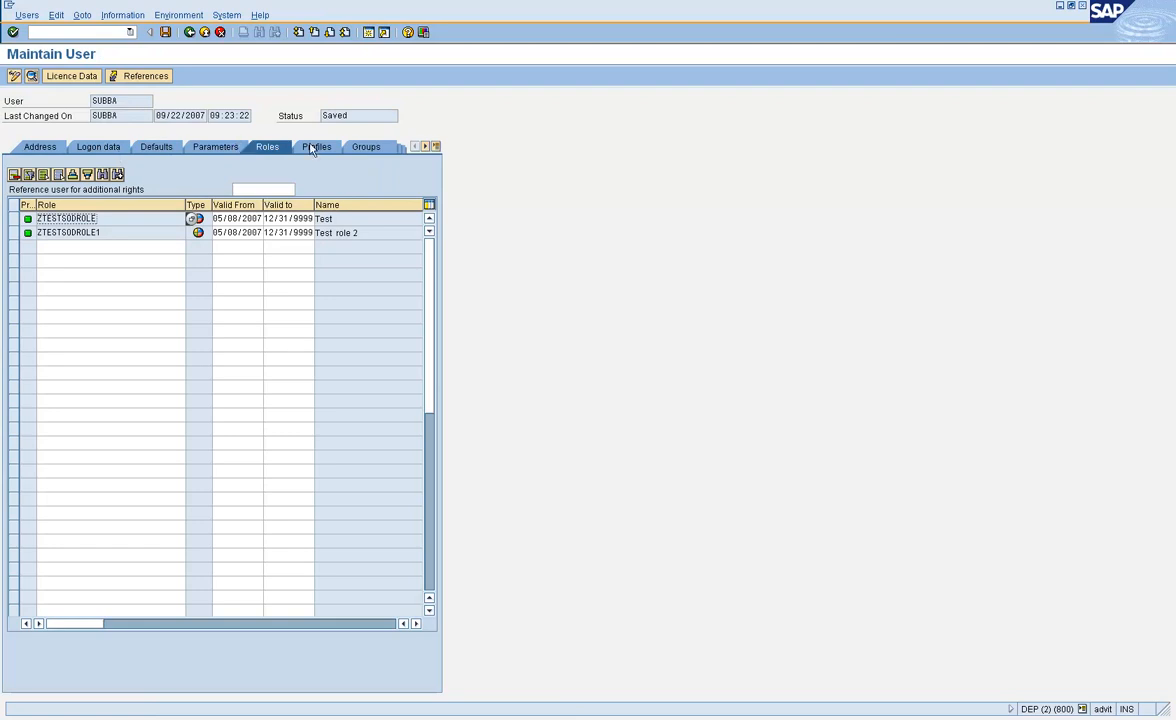
Step: Reload the user in change mode, view the profile assignments and save the user
left_click(313, 147)
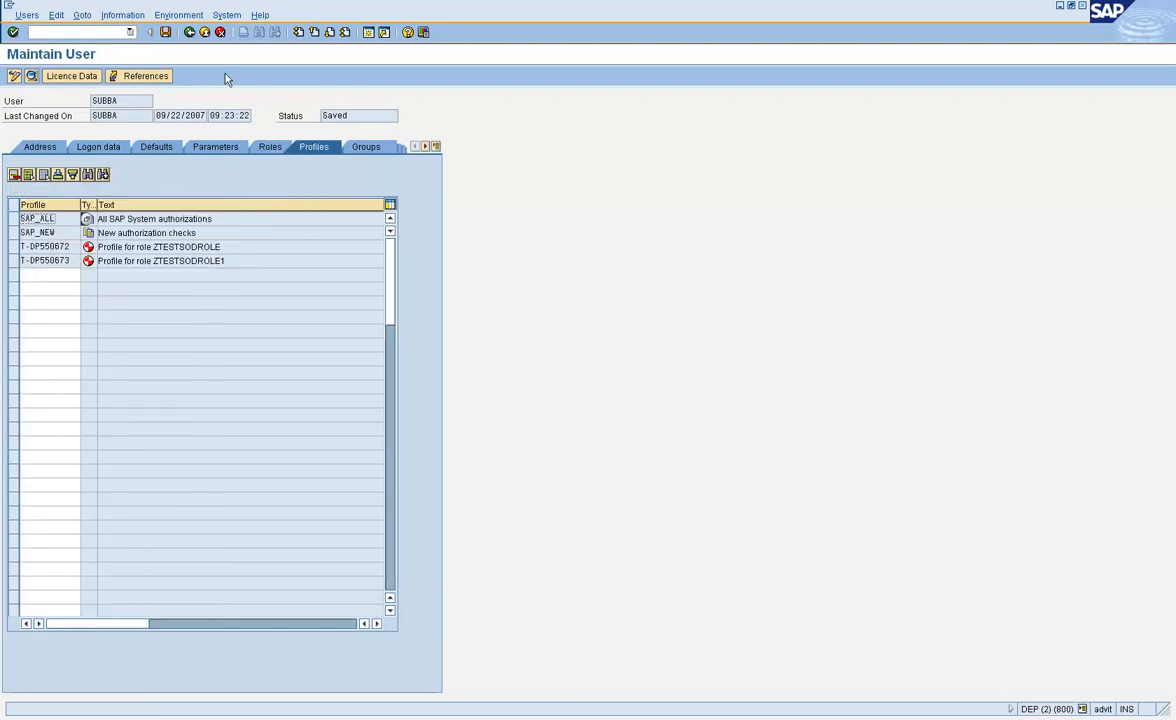
left_click(189, 32)
left_click(40, 78)
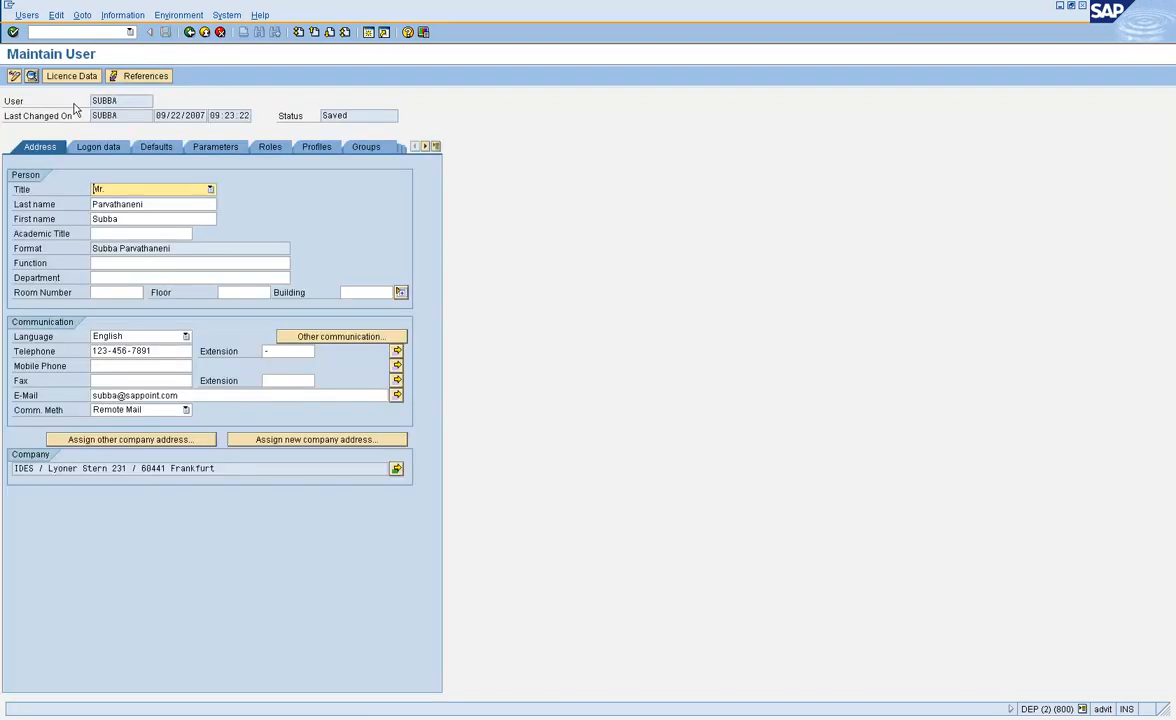
left_click(316, 147)
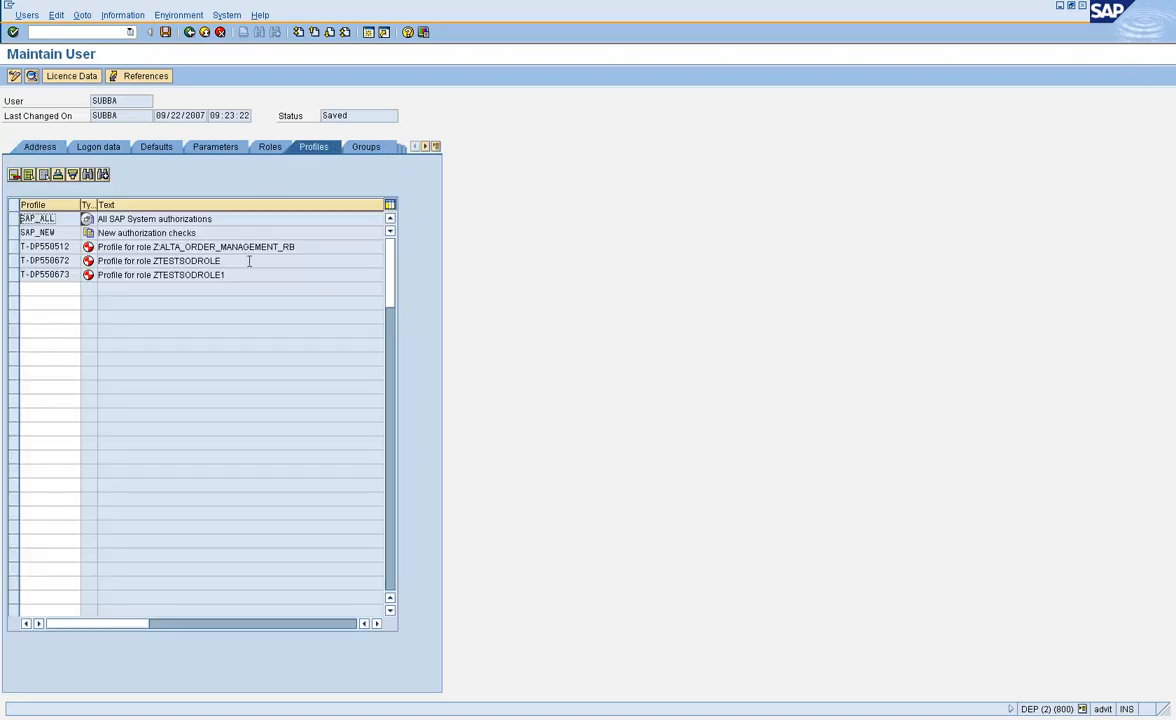
left_click(166, 34)
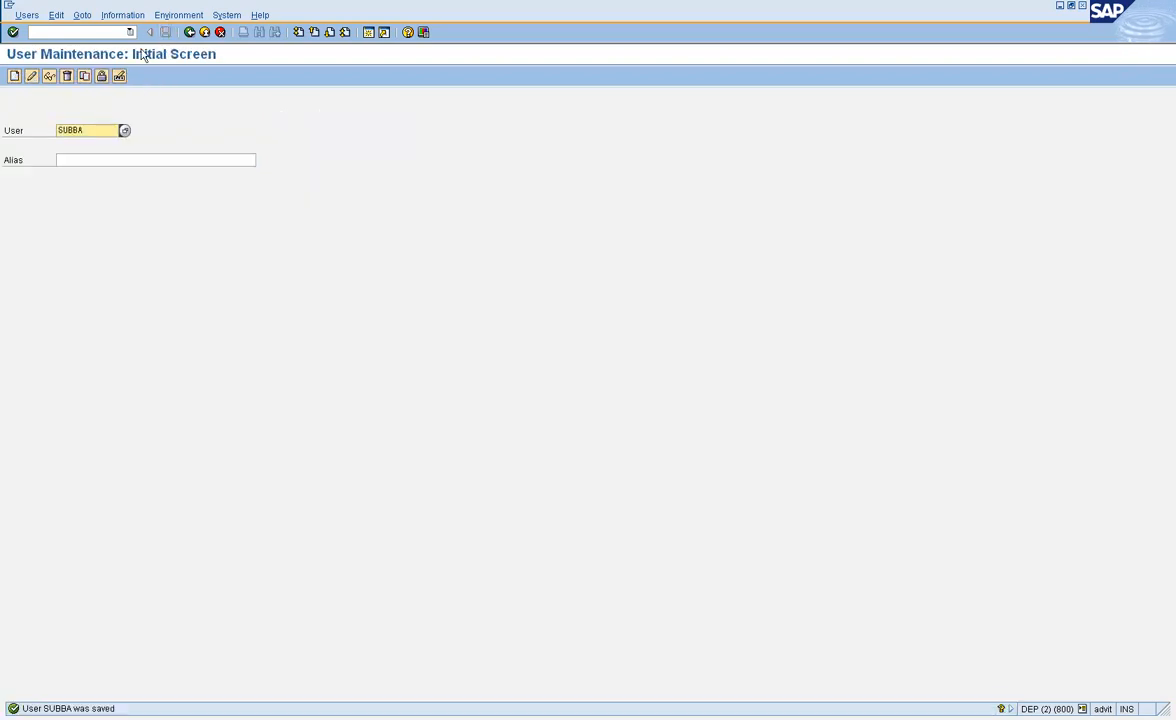
Step: Reopen the saved user in change mode and check the profile assignments for T-DP550512
left_click(44, 84)
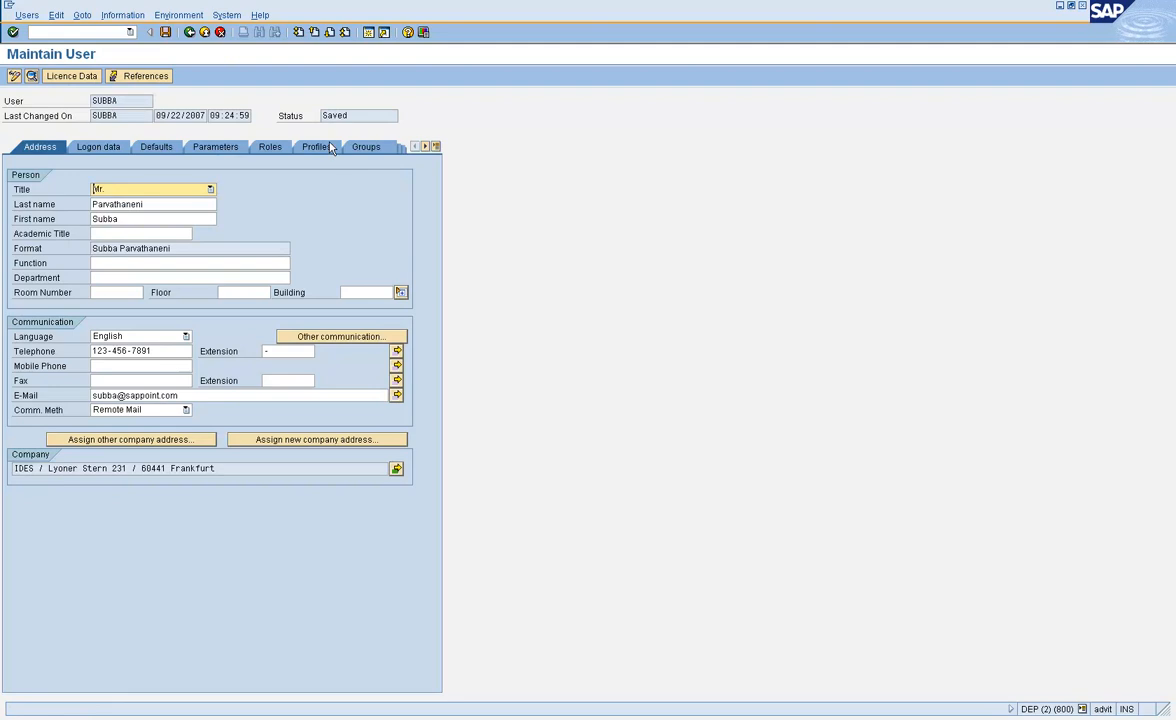
left_click(313, 146)
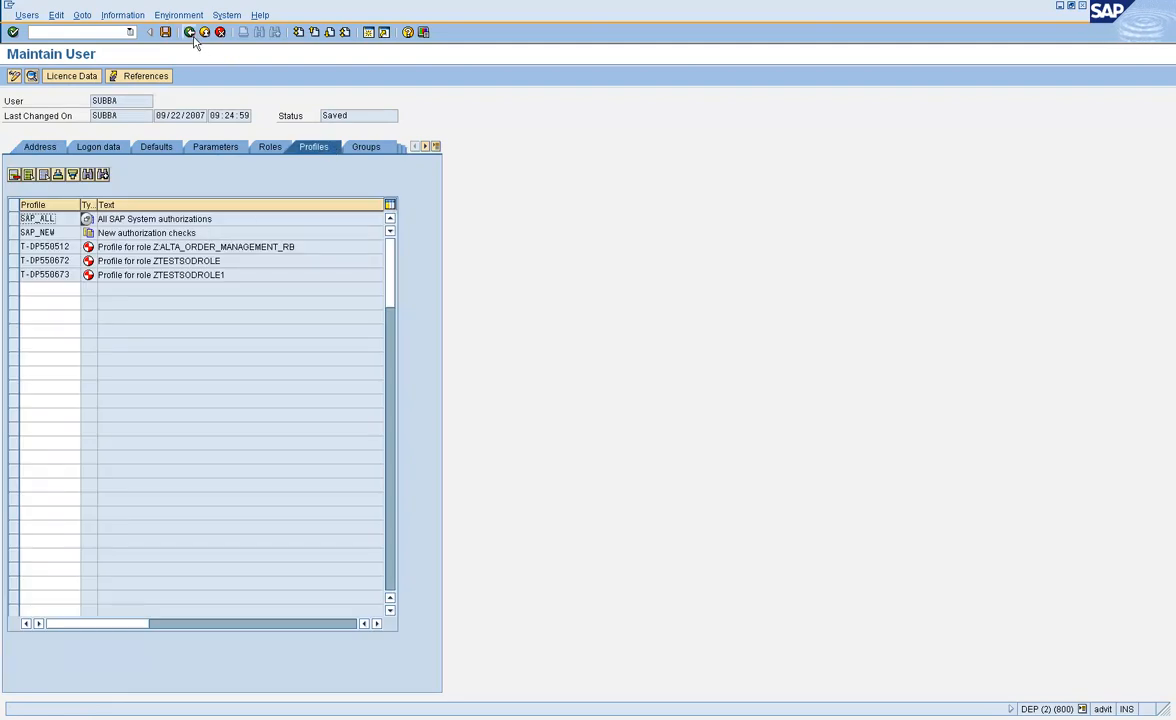
left_click(68, 243)
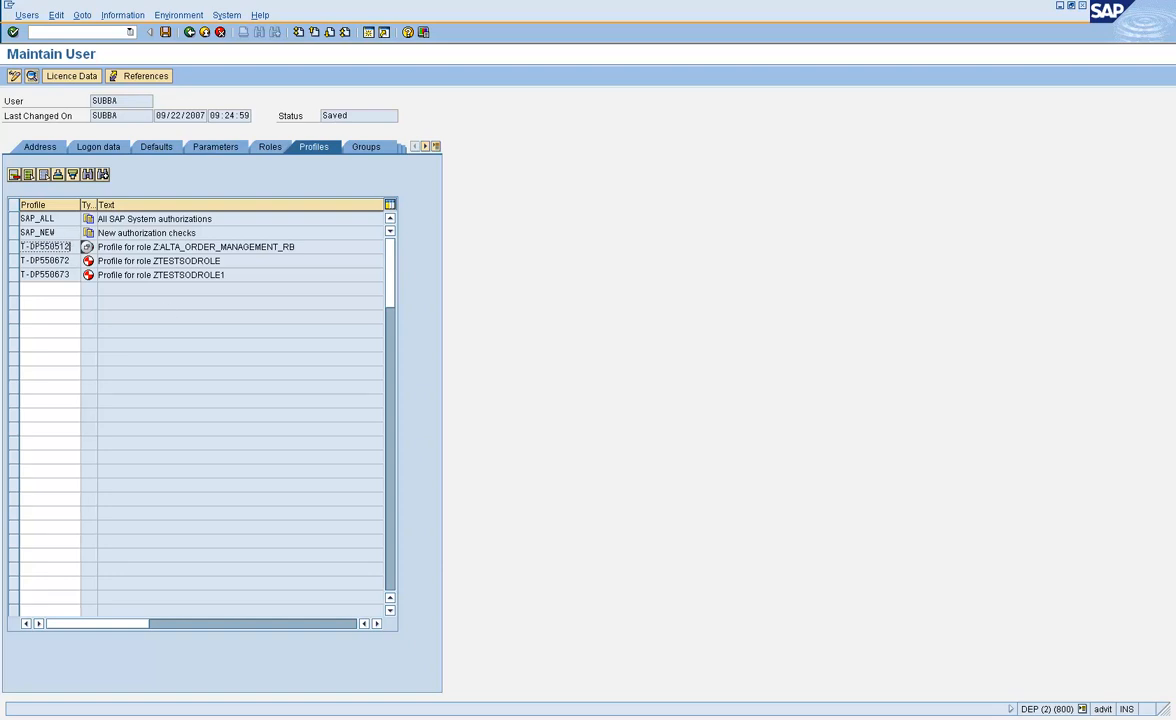
Step: Leave SU02 in the other session, run transaction SU20 and browse the list of authorization fields
key("alt+Tab")
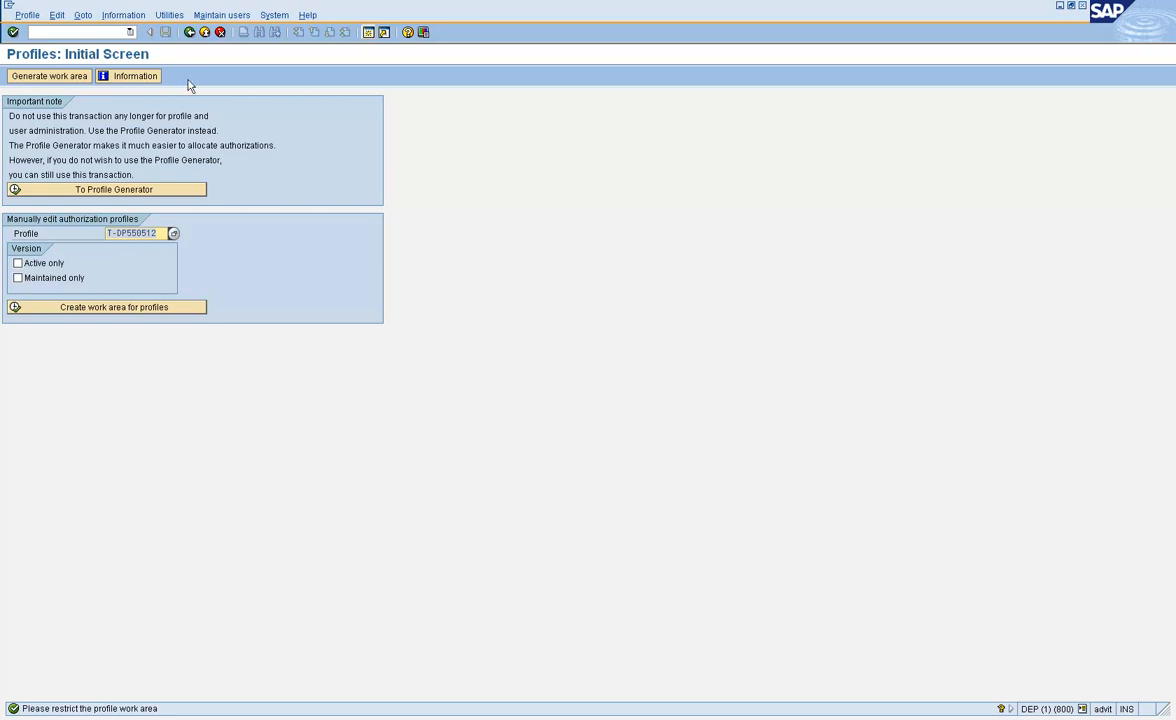
left_click(192, 33)
left_click(101, 34)
type("su20")
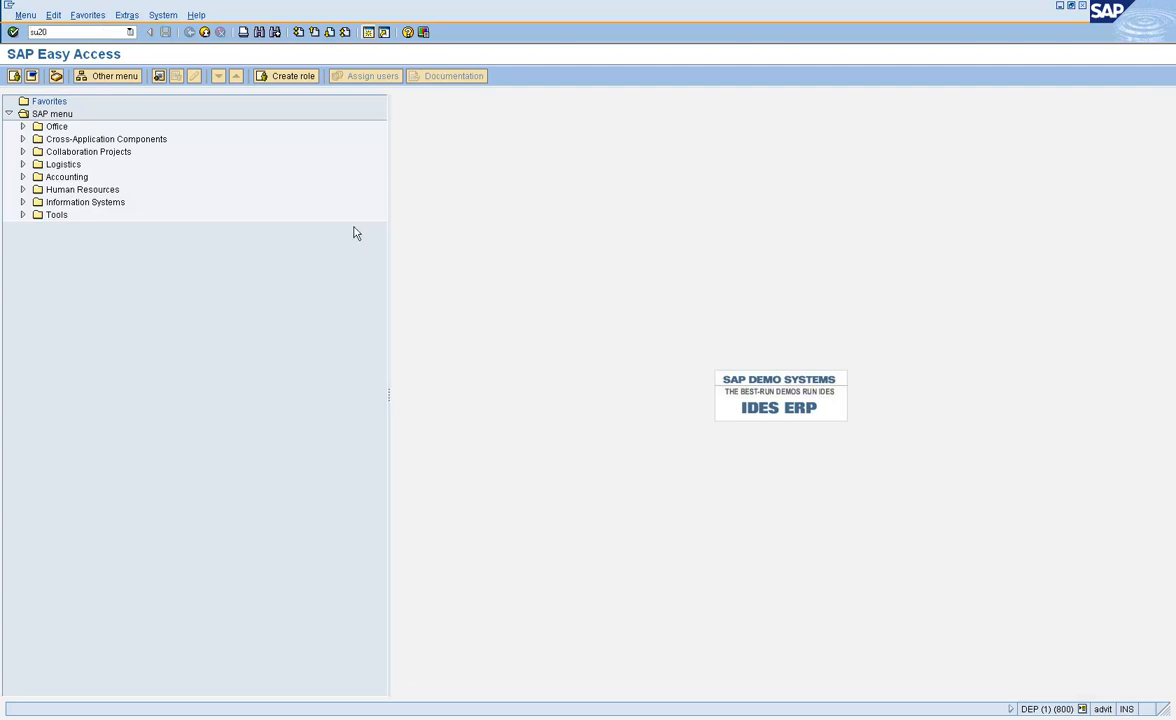
key("Return")
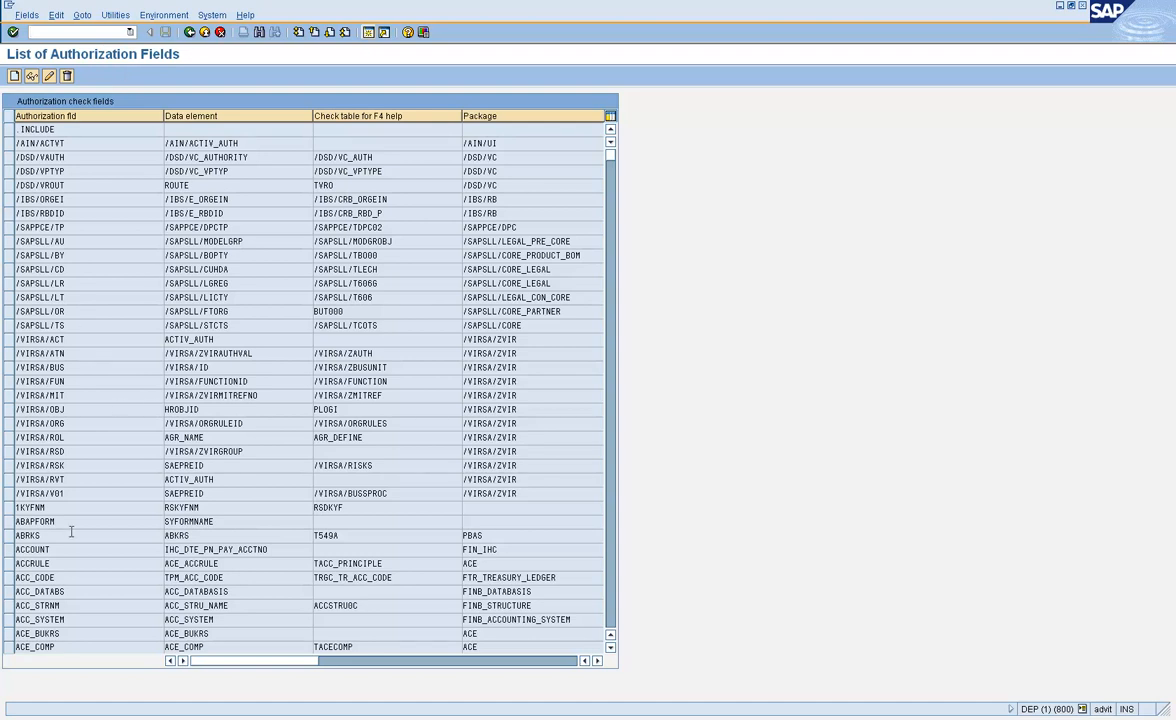
scroll(614, 597, "down", 15)
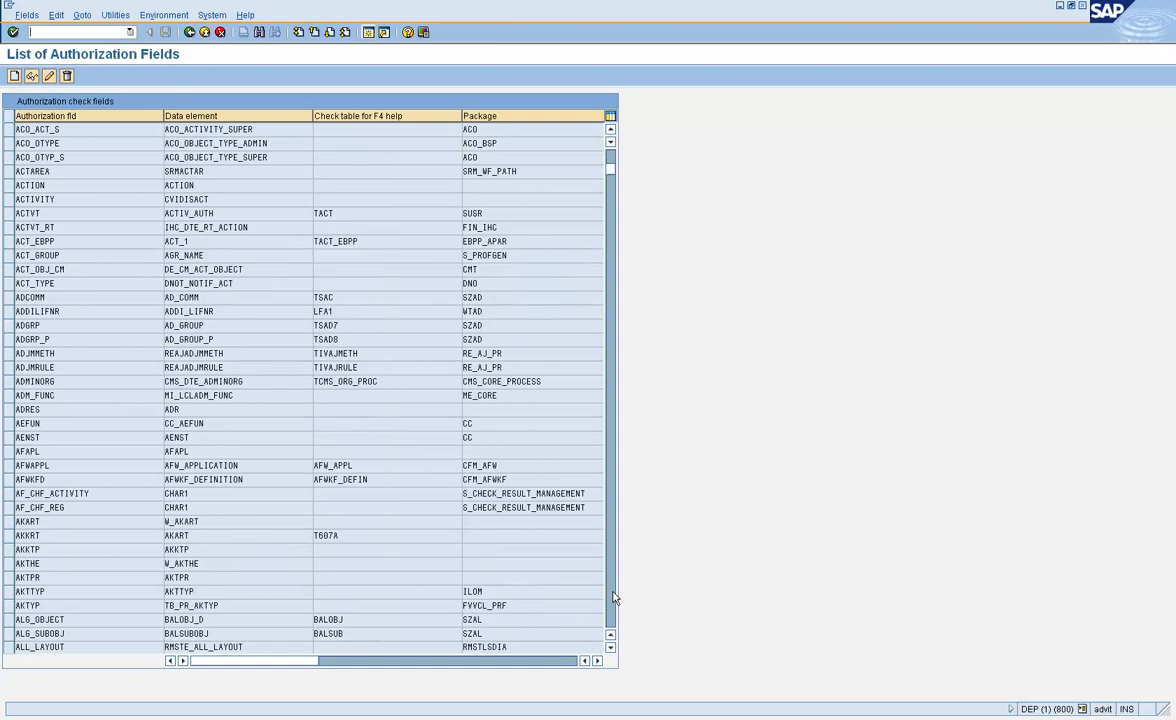
scroll(614, 597, "down", 13)
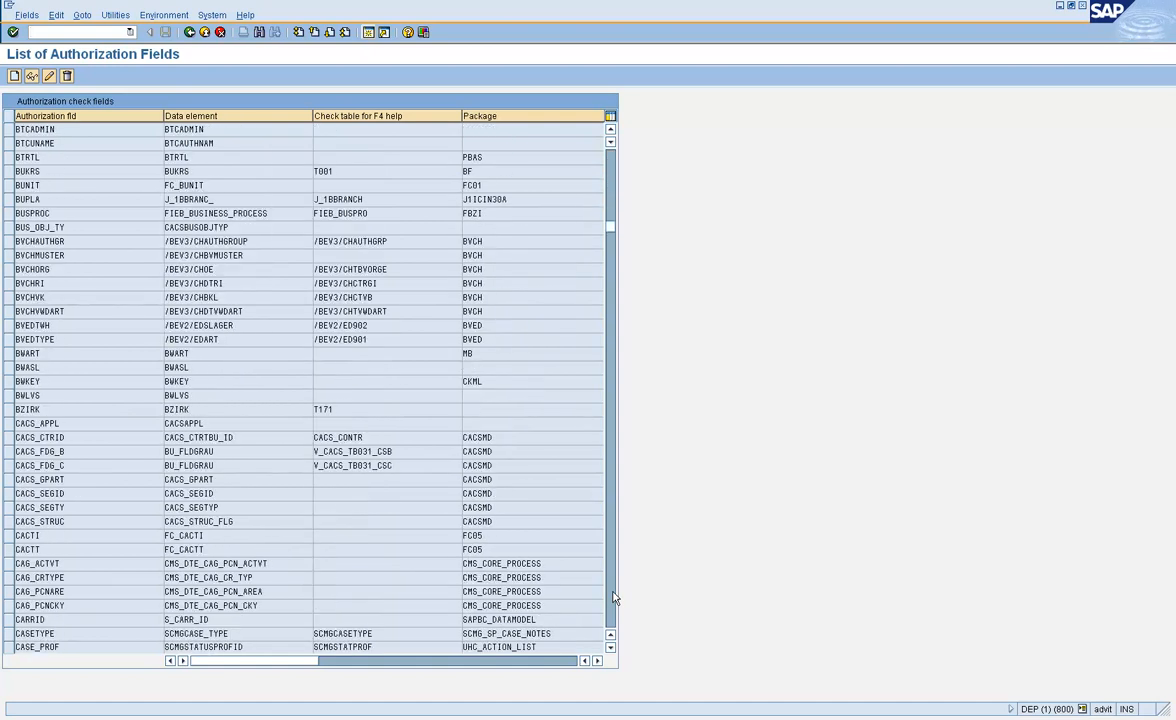
scroll(614, 597, "down", 12)
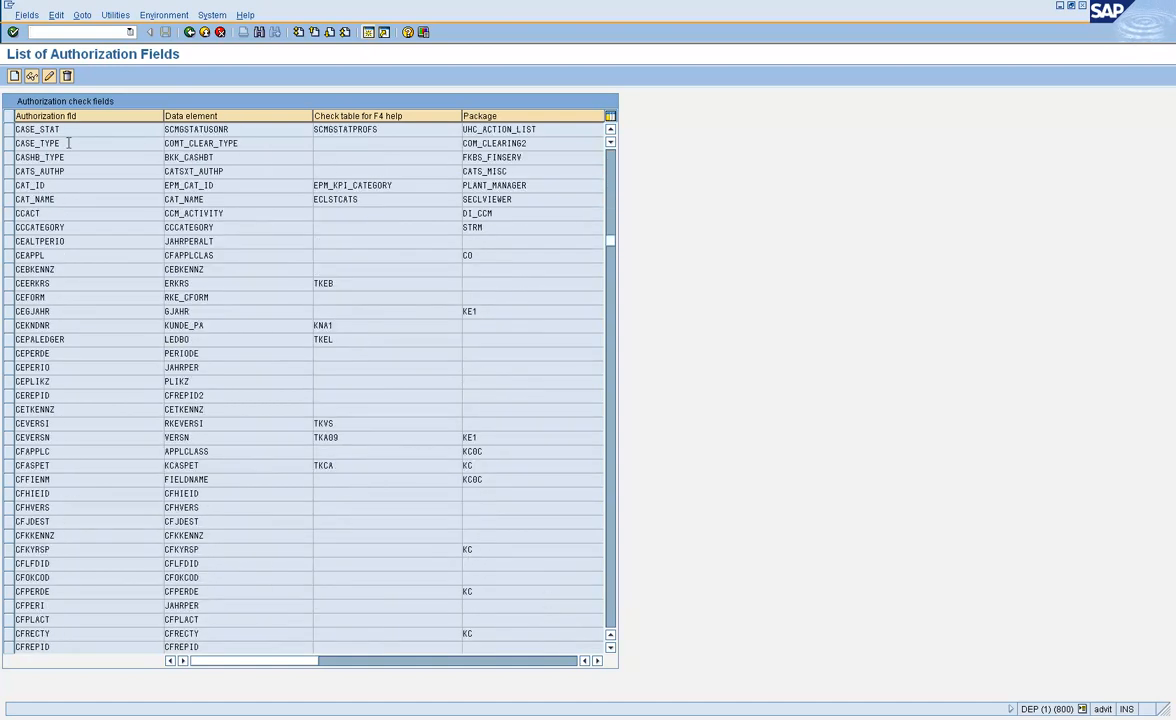
Step: Try to find S_USER_GRP in the list of authorization fields
left_click(241, 31)
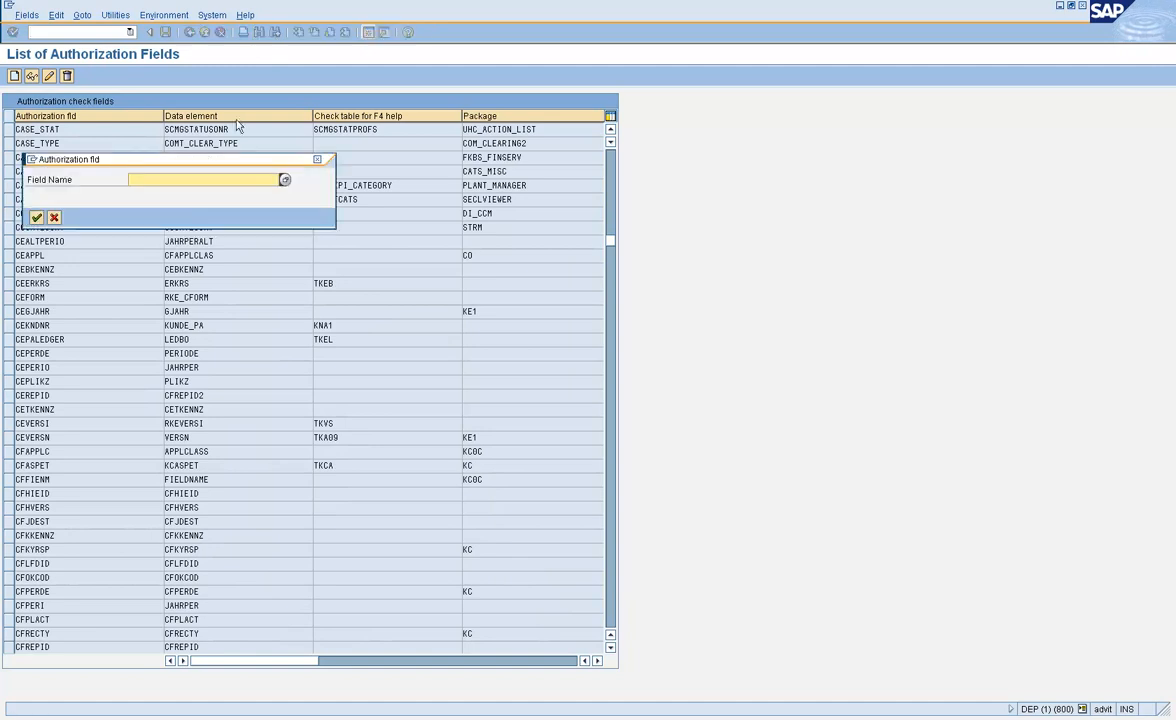
type("Sales")
key("BackSpace")
key("BackSpace")
key("BackSpace")
key("BackSpace")
type("_USER_GRP")
key("Return")
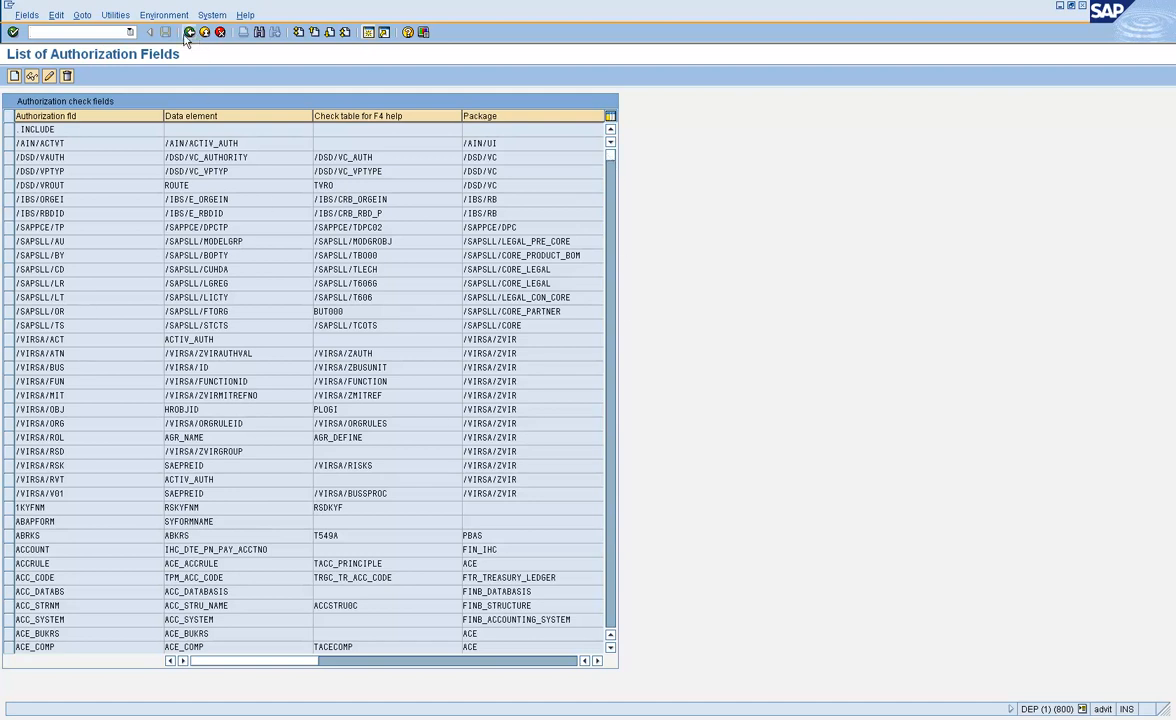
Step: Find the authorization field CLASS and display its details, including its use in authorization objects
left_click(262, 33)
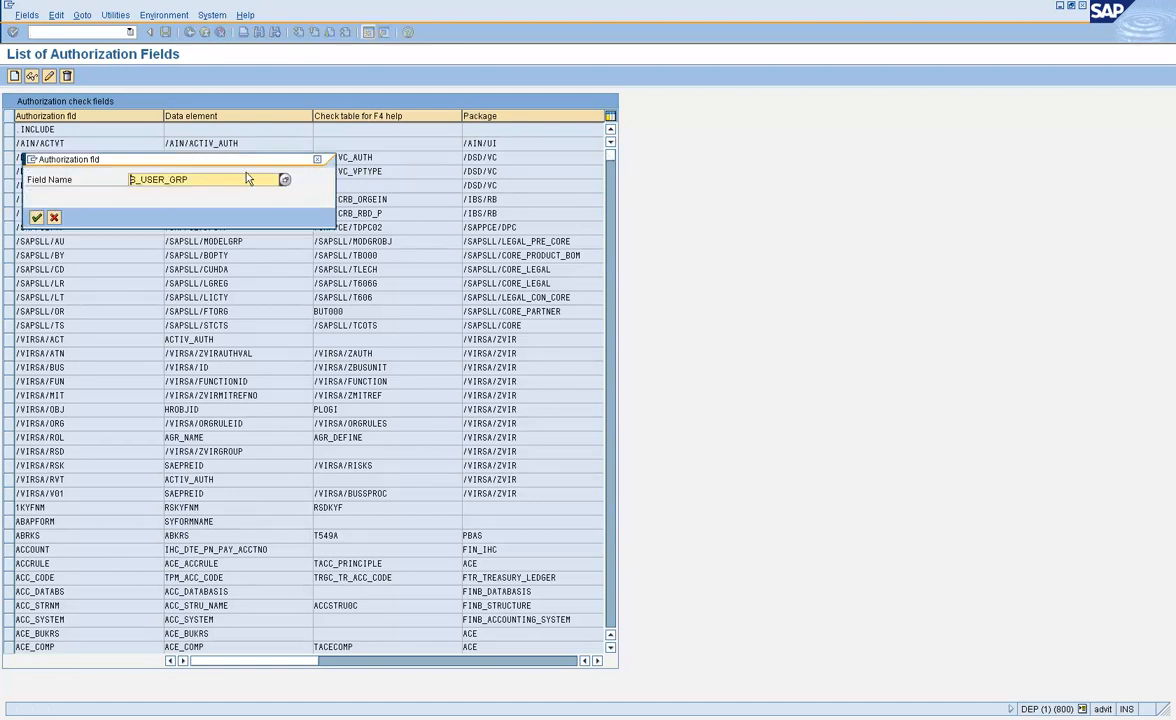
left_click_drag(272, 179, 106, 180)
type("CLASS")
key("Return")
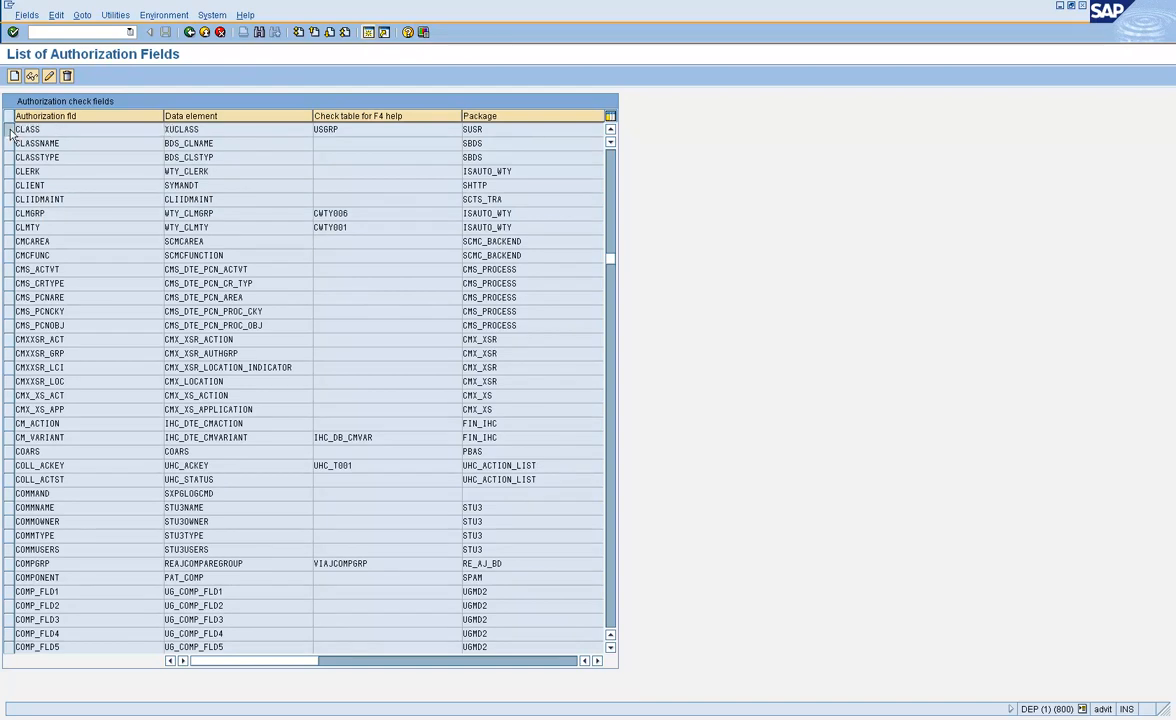
left_click(8, 130)
double_click(47, 129)
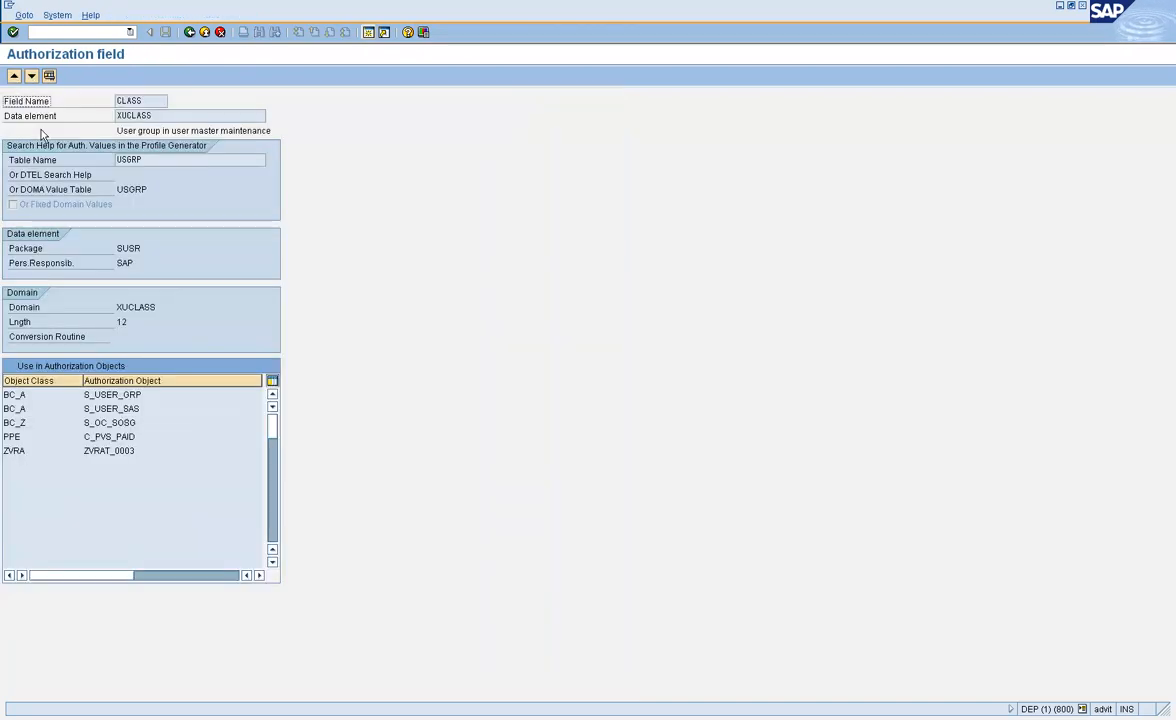
left_click(153, 99)
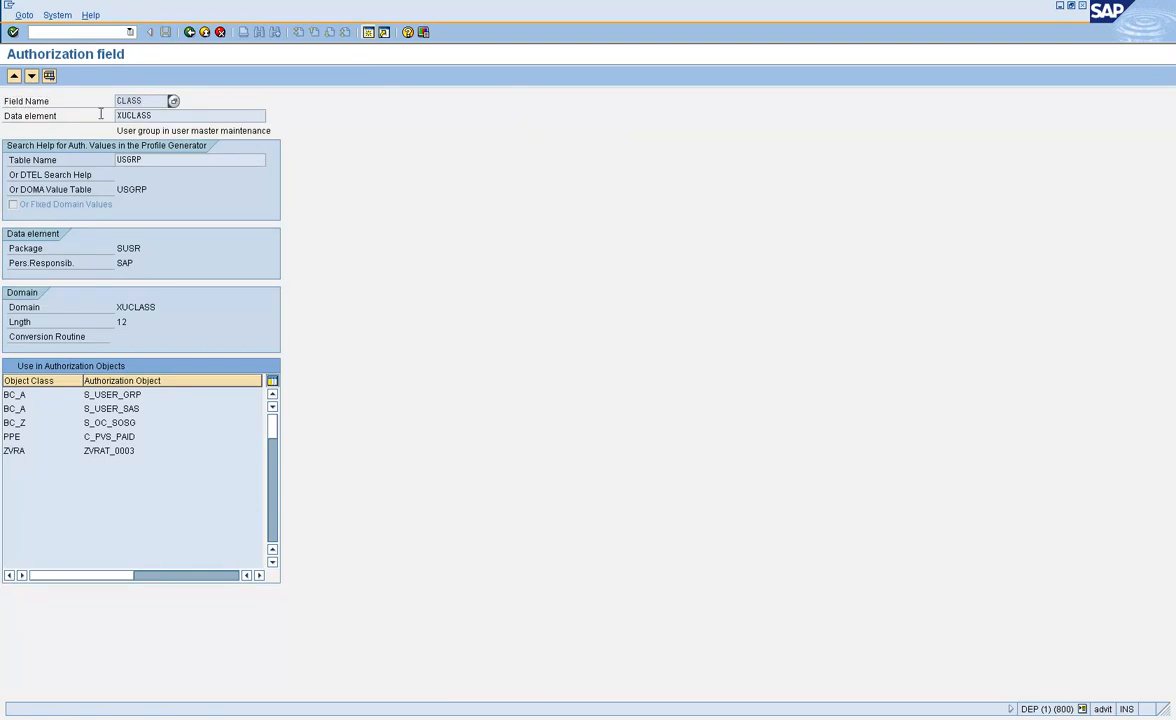
Step: Examine the data element, check table and related object classes and authorization objects of field CLASS, and close its details
left_click(151, 115)
key("shift+Tab")
key("Tab")
left_click(149, 159)
left_click(142, 101)
left_click(152, 160)
left_click(27, 393)
left_click(140, 101)
left_click(125, 395)
left_click(140, 409)
left_click(30, 408)
left_click(148, 101)
left_click(108, 451)
left_click(17, 452)
left_click(190, 33)
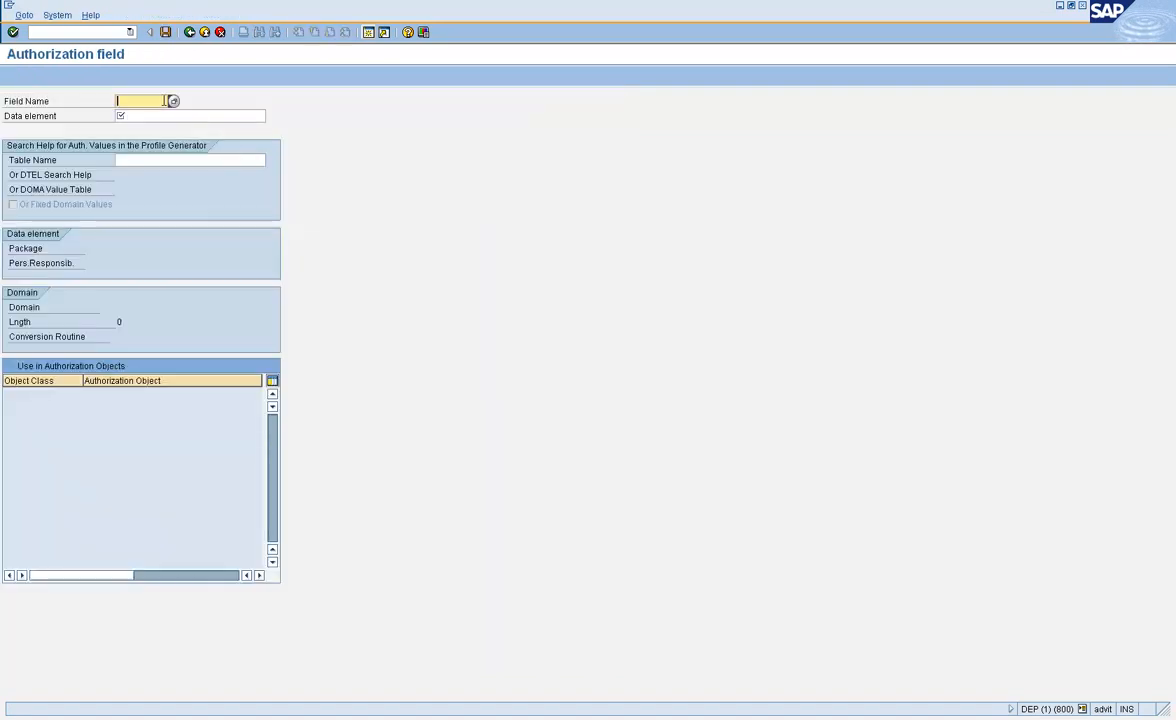
Step: Review the field name, data element and table name entries of the blank authorization field form and return to the list without saving
left_click(142, 117)
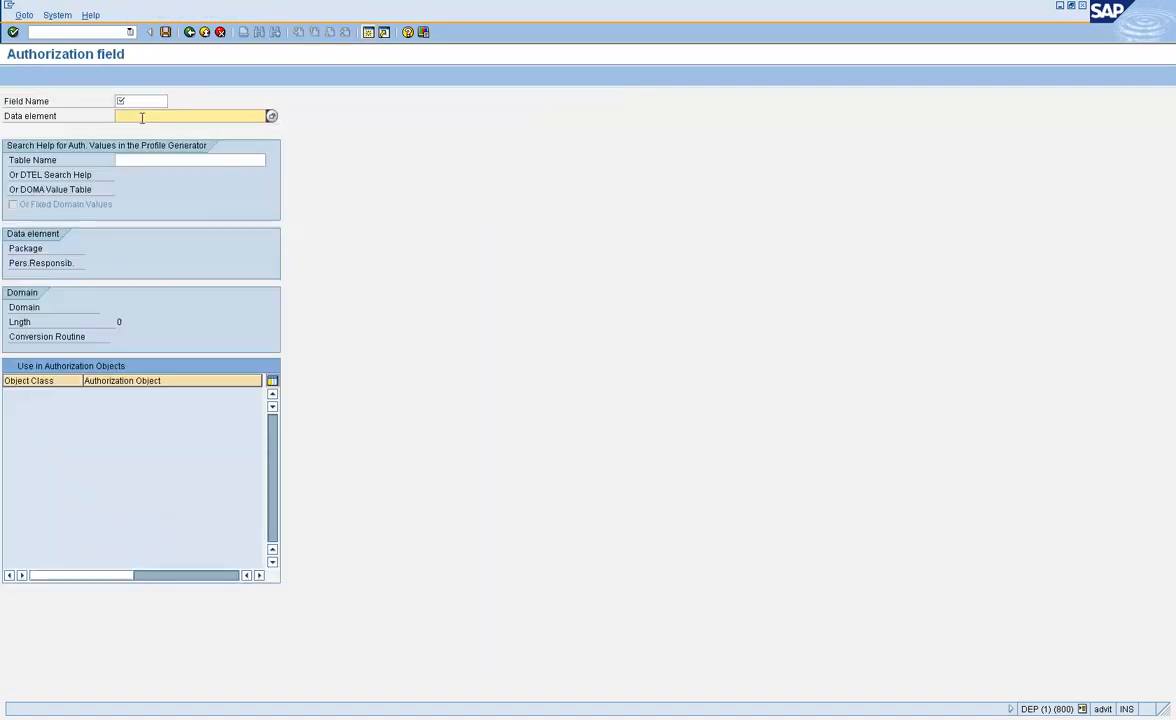
left_click(132, 159)
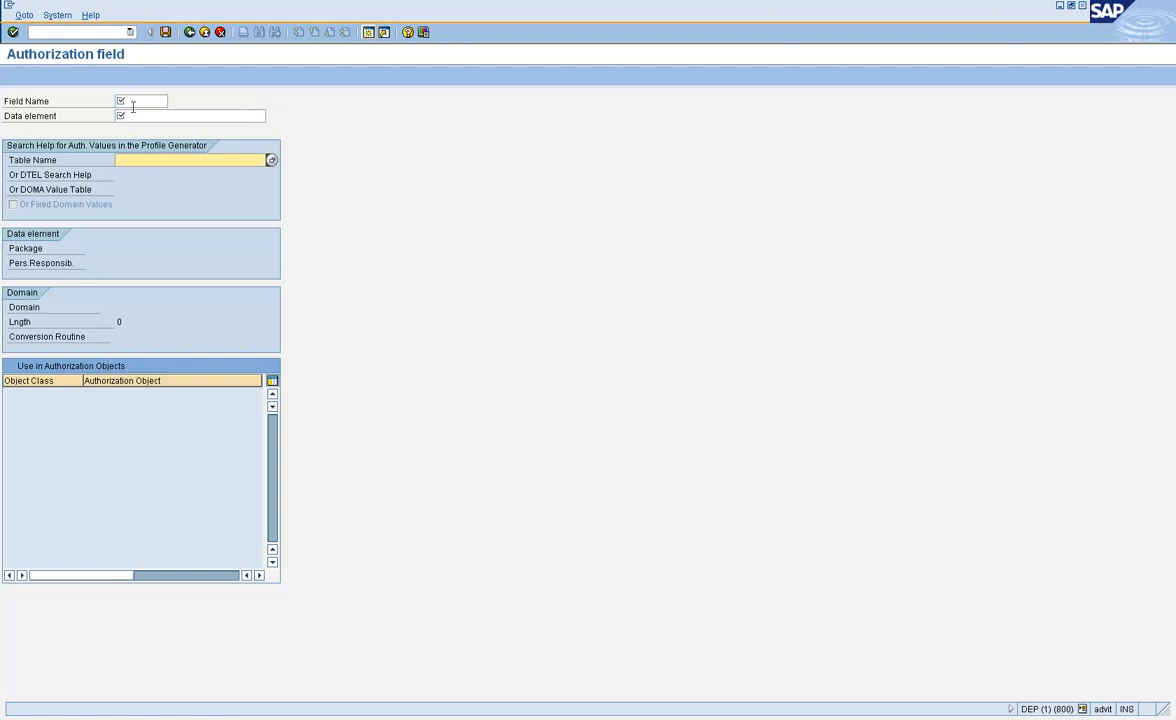
left_click(130, 101)
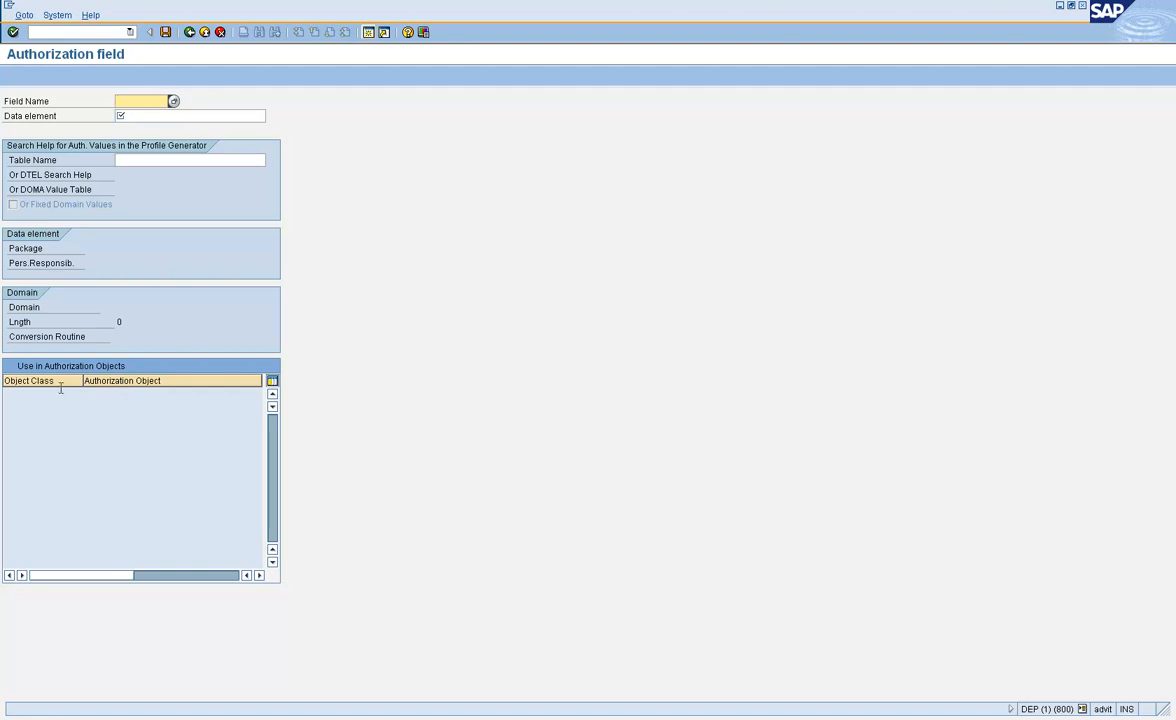
left_click(191, 35)
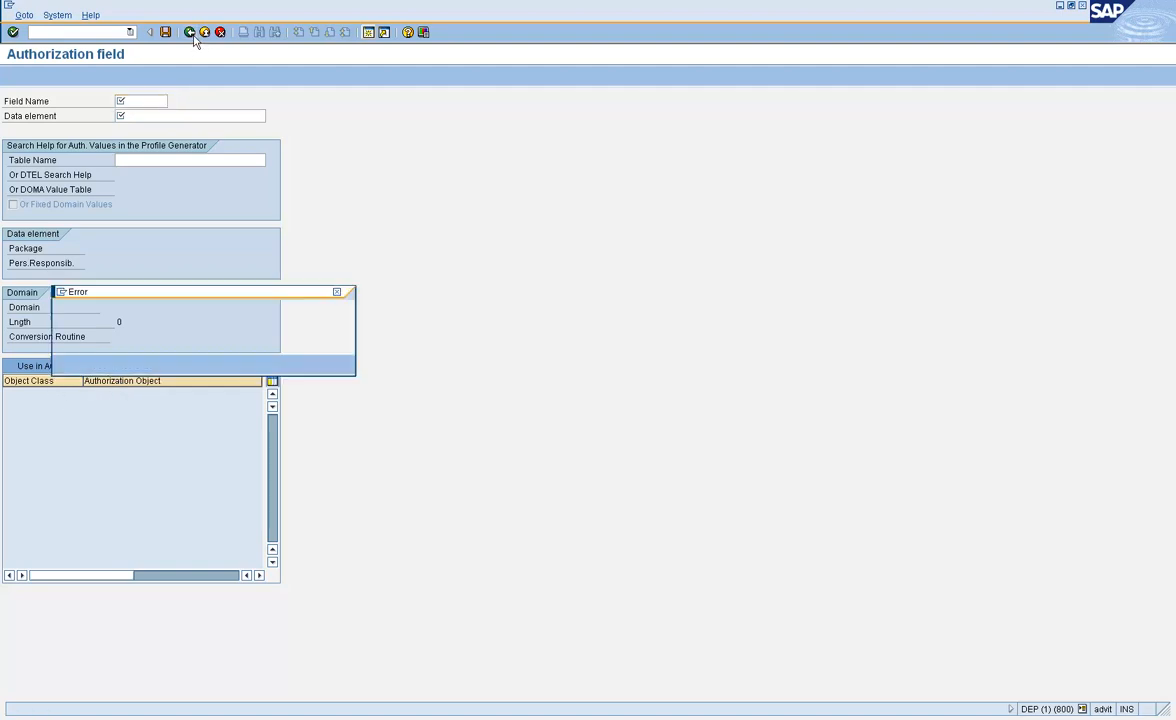
left_click(65, 365)
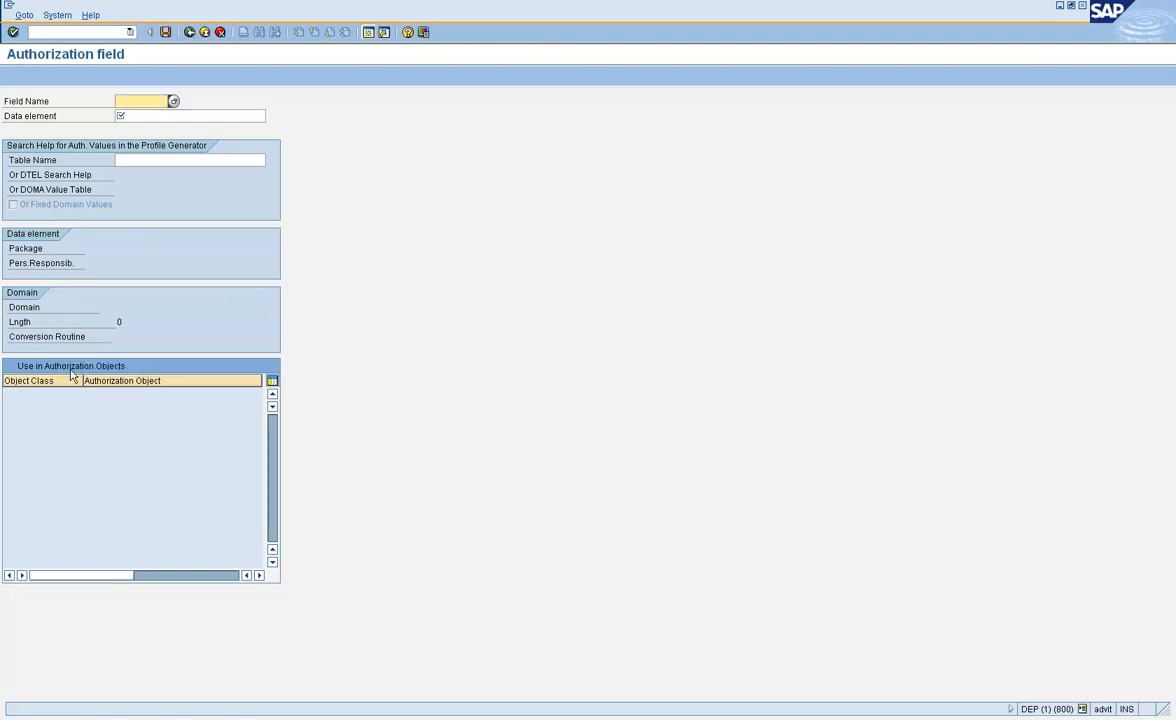
left_click(191, 32)
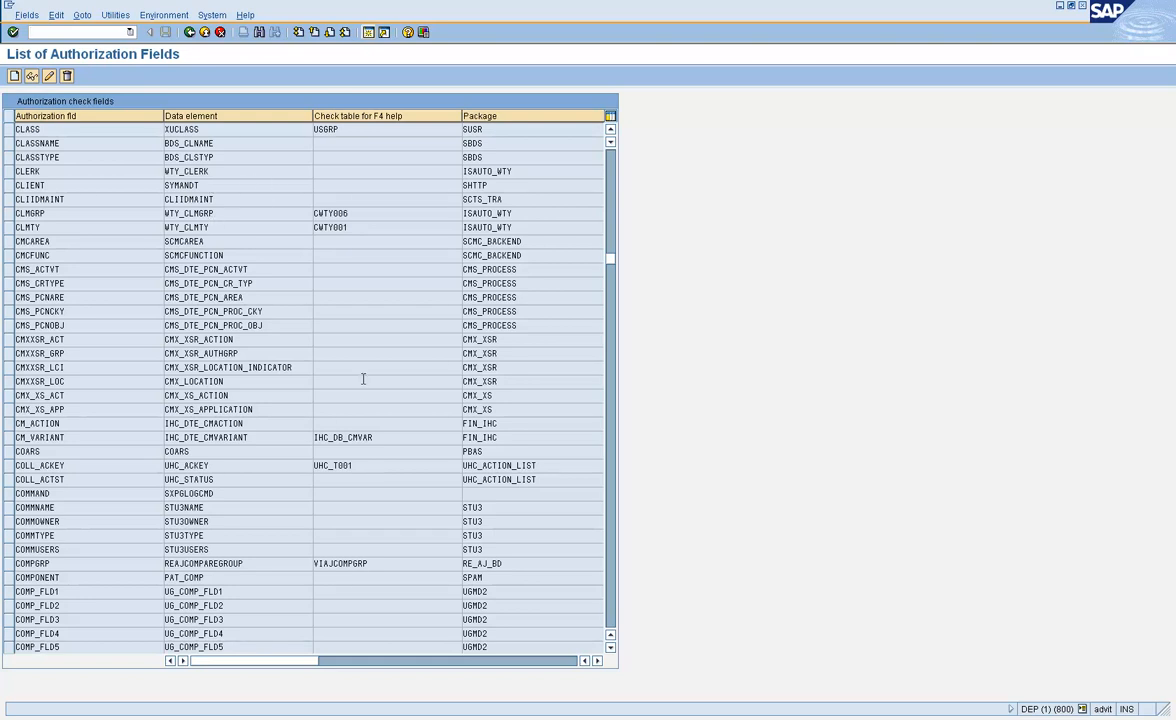
Step: Leave the list of authorization fields and try to run transaction SUPO, dismissing the information message
left_click(194, 34)
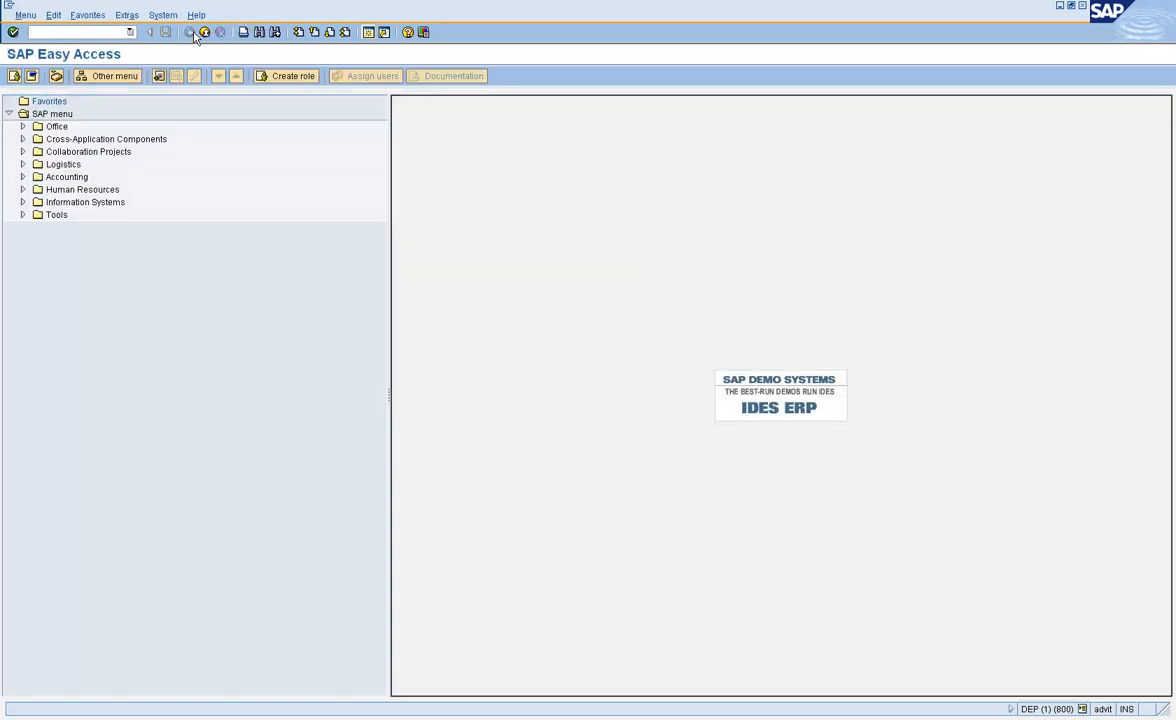
type("supo")
key("Return")
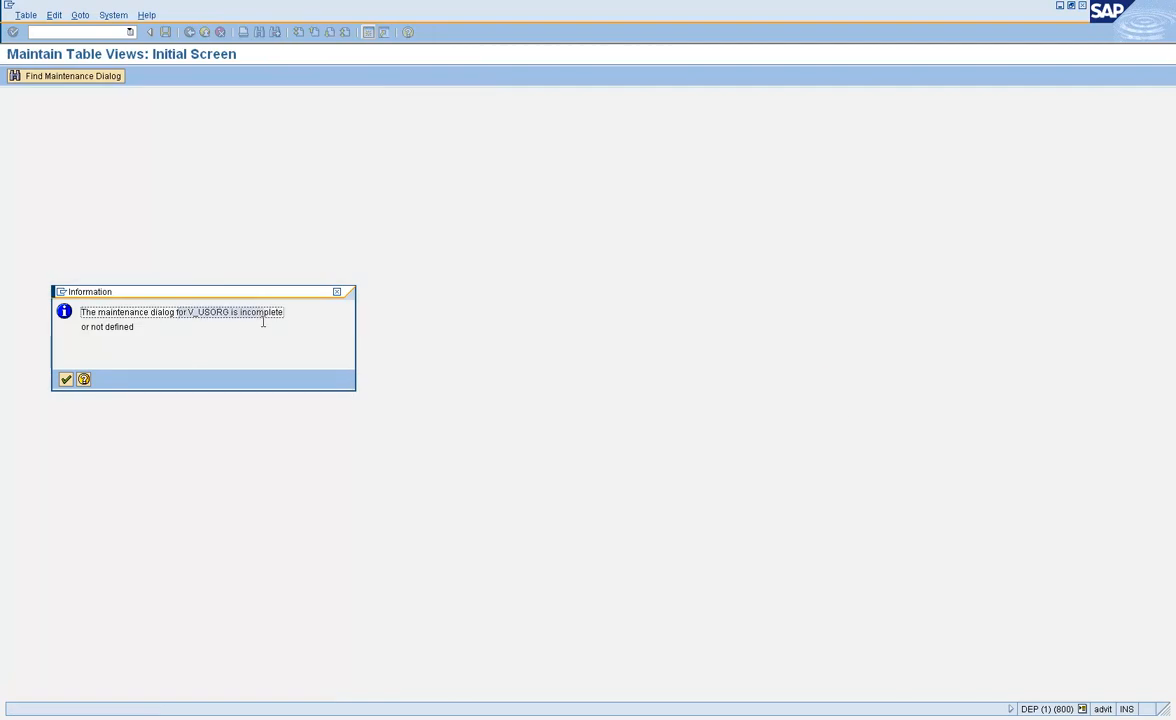
left_click(66, 379)
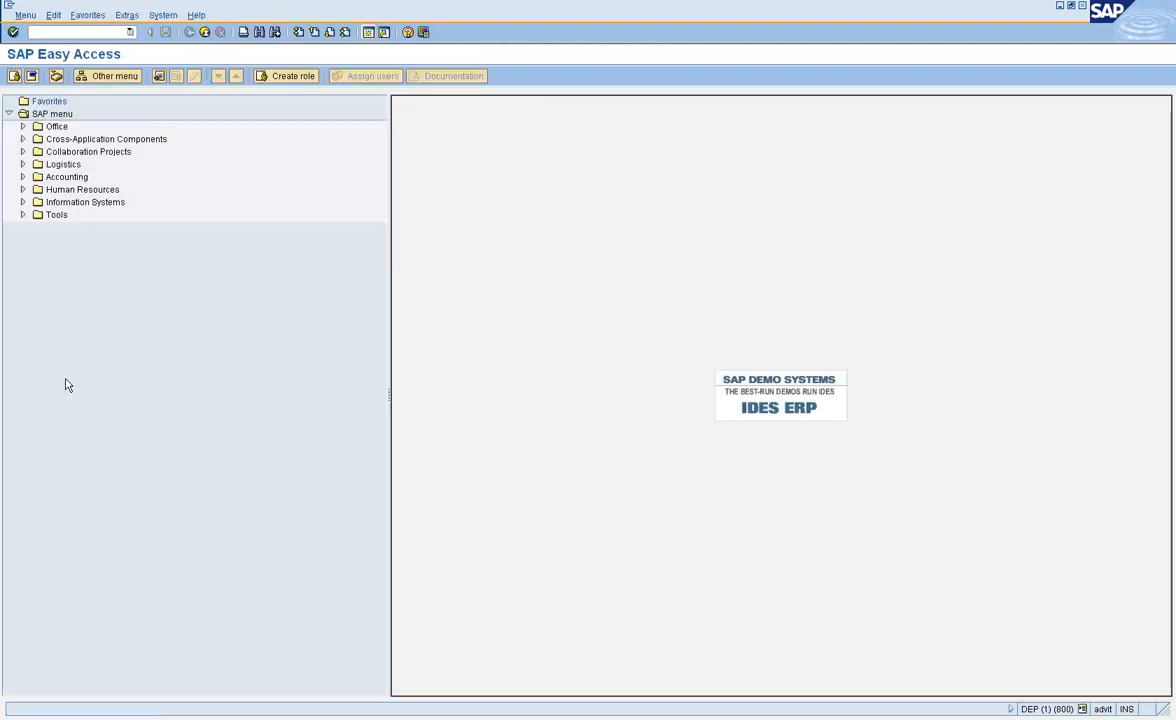